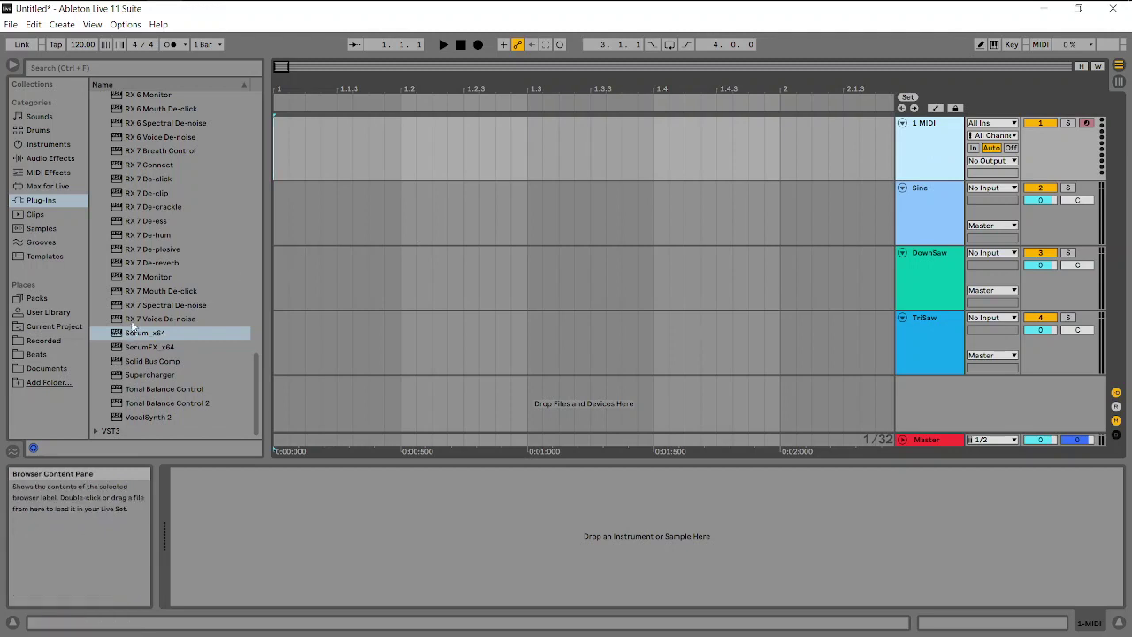
# - Load Serum_x64 onto the 1 MIDI track and set oscillator A's wavetable to Basic Shapes from the Analog category
pyautogui.moveTo(118, 334); pyautogui.dragTo(924, 152)
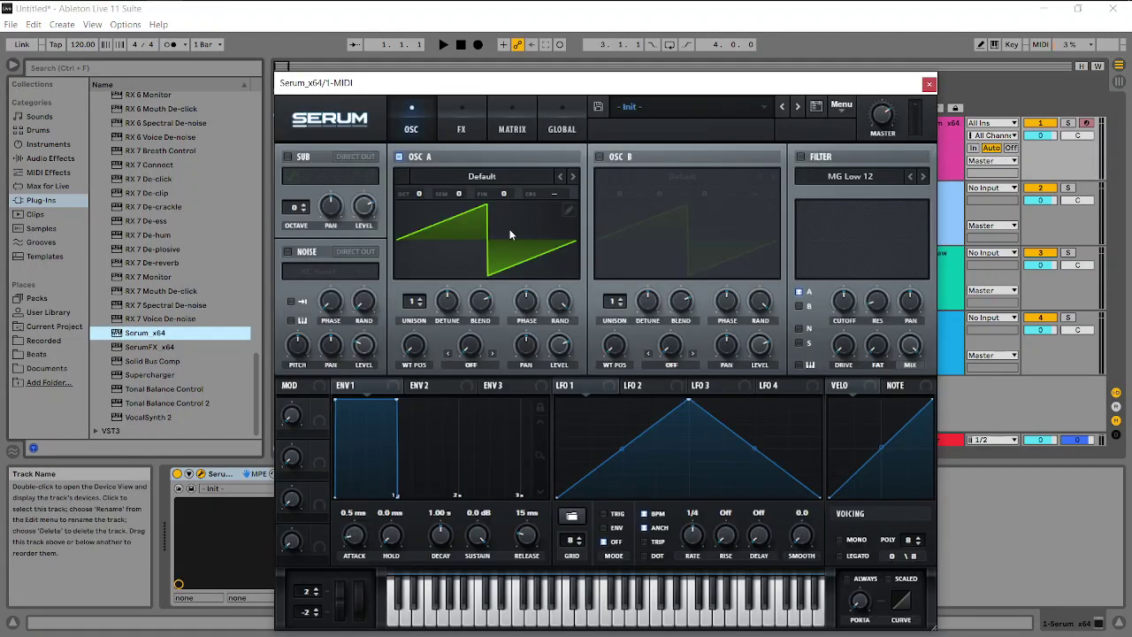
pyautogui.moveTo(565, 78); pyautogui.dragTo(543, 53)
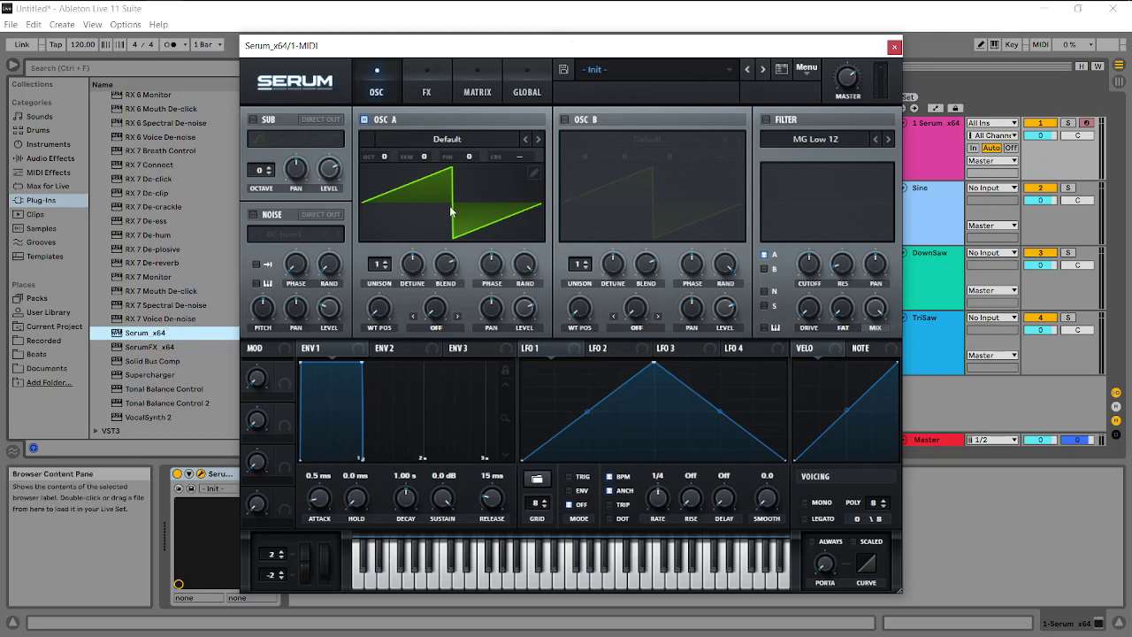
pyautogui.click(502, 139)
pyautogui.moveTo(425, 155)
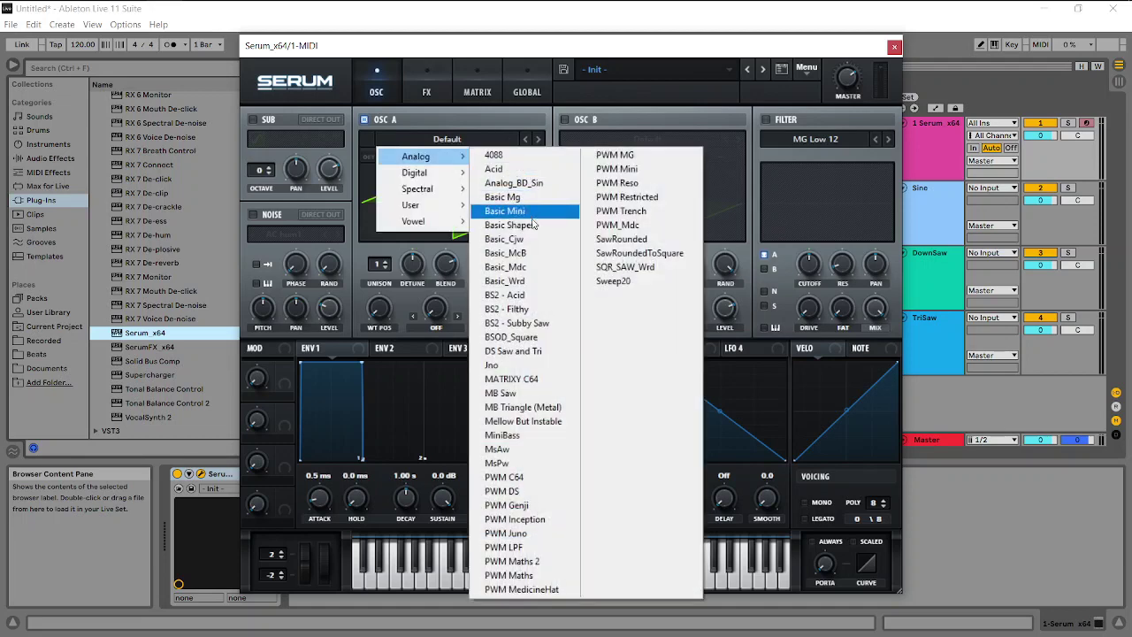
pyautogui.click(531, 226)
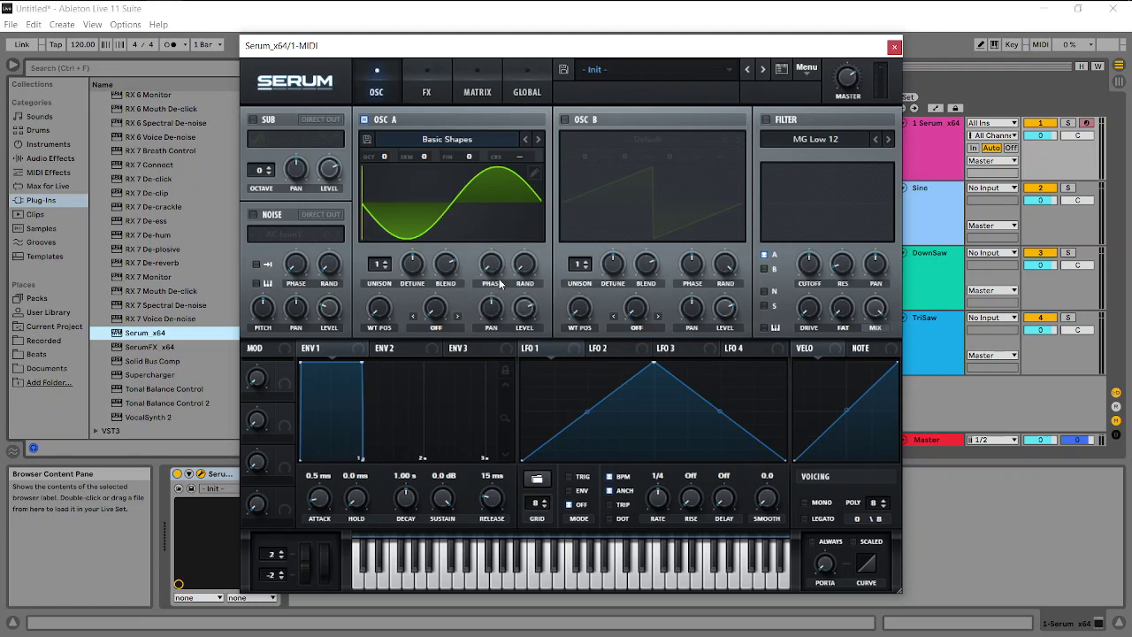
# - Set Envelope 1's attack to 0.0 ms and modulate oscillator A's coarse pitch (CRS) with LFO 1, then close the Serum window
pyautogui.moveTo(320, 504); pyautogui.dragTo(322, 540)
pyautogui.moveTo(557, 349); pyautogui.dragTo(520, 160)
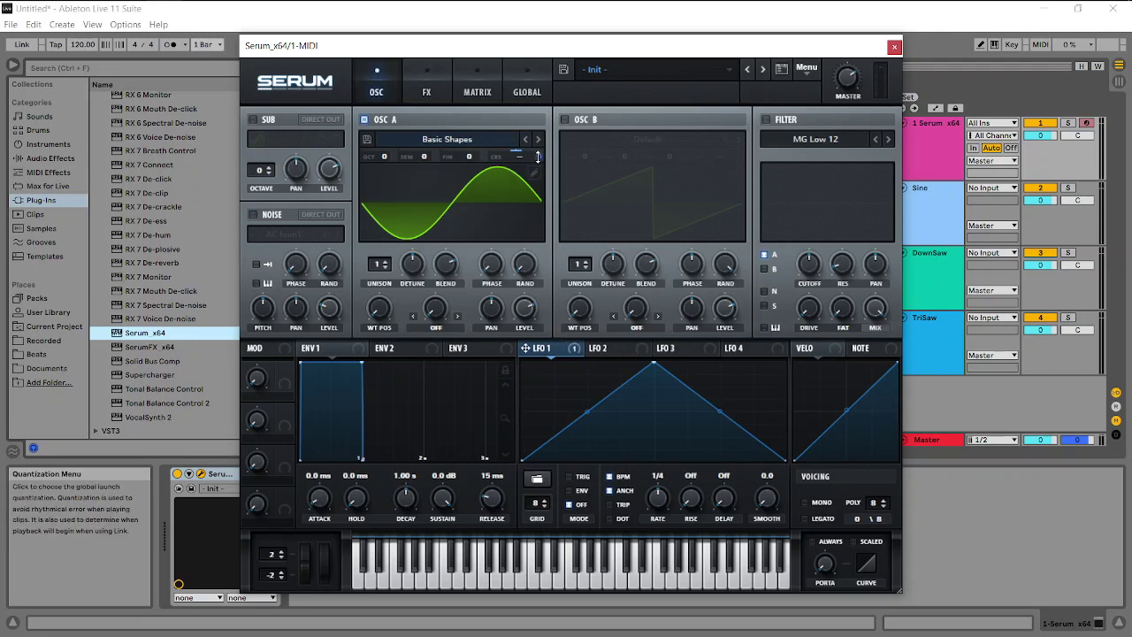
pyautogui.moveTo(537, 157); pyautogui.dragTo(582, 138)
pyautogui.moveTo(670, 42); pyautogui.dragTo(683, 219)
pyautogui.click(914, 213)
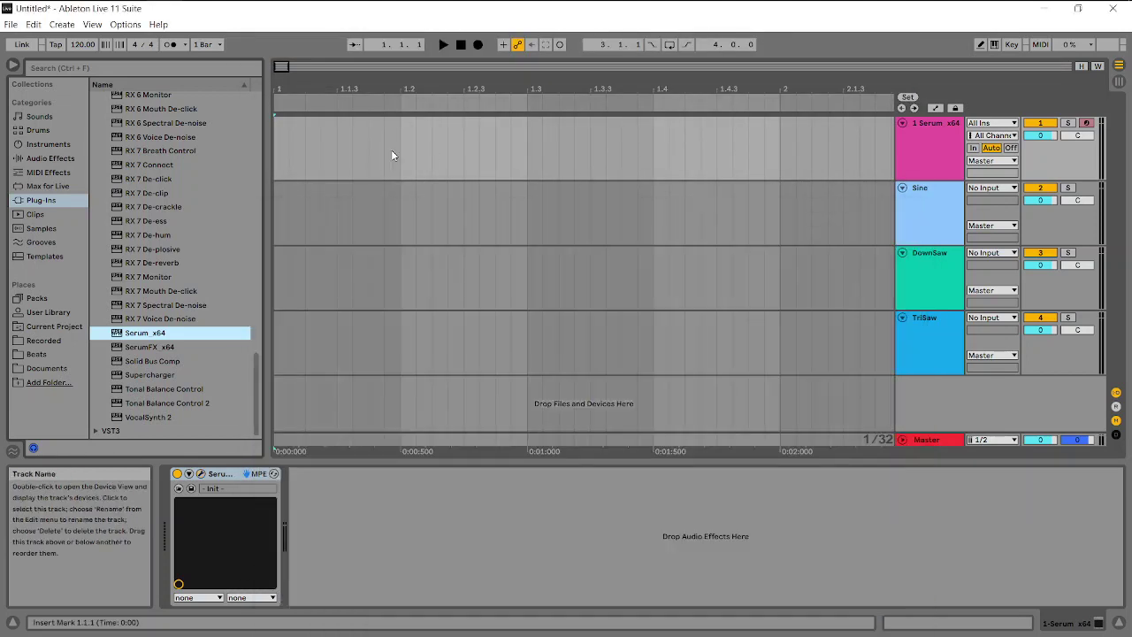
# - Create a MIDI clip on the Serum track from 1.1.1 to 1.4.1 with one C3 note filling its whole length
pyautogui.moveTo(281, 155); pyautogui.dragTo(658, 118)
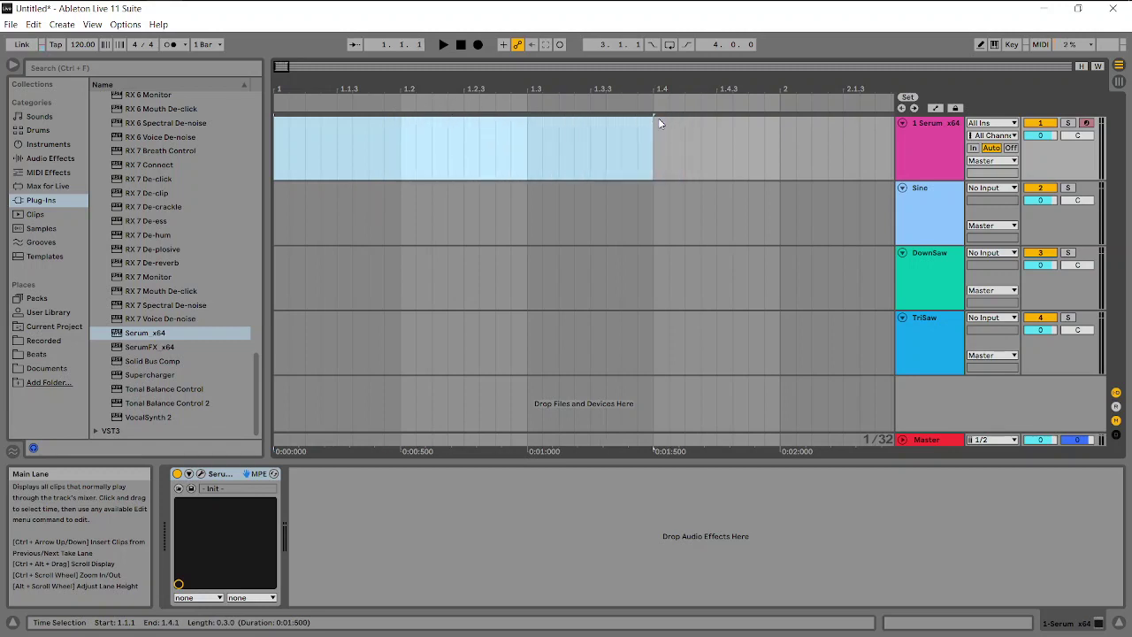
pyautogui.hotkey('ctrl', 'shift', 'm')
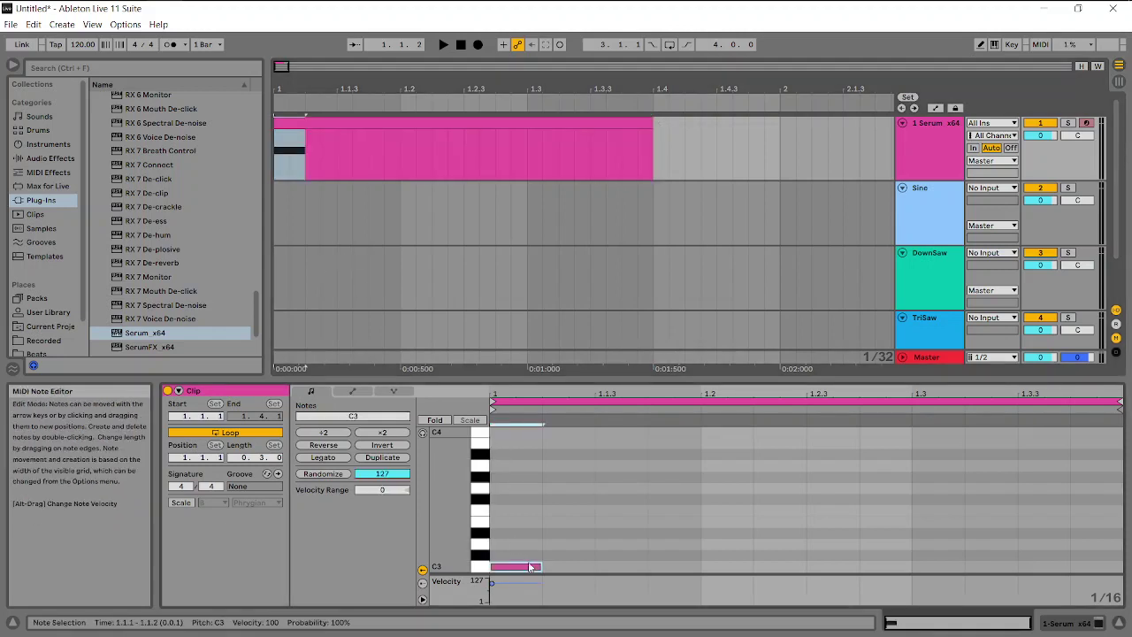
pyautogui.doubleClick(509, 570)
pyautogui.moveTo(542, 566); pyautogui.dragTo(1119, 551)
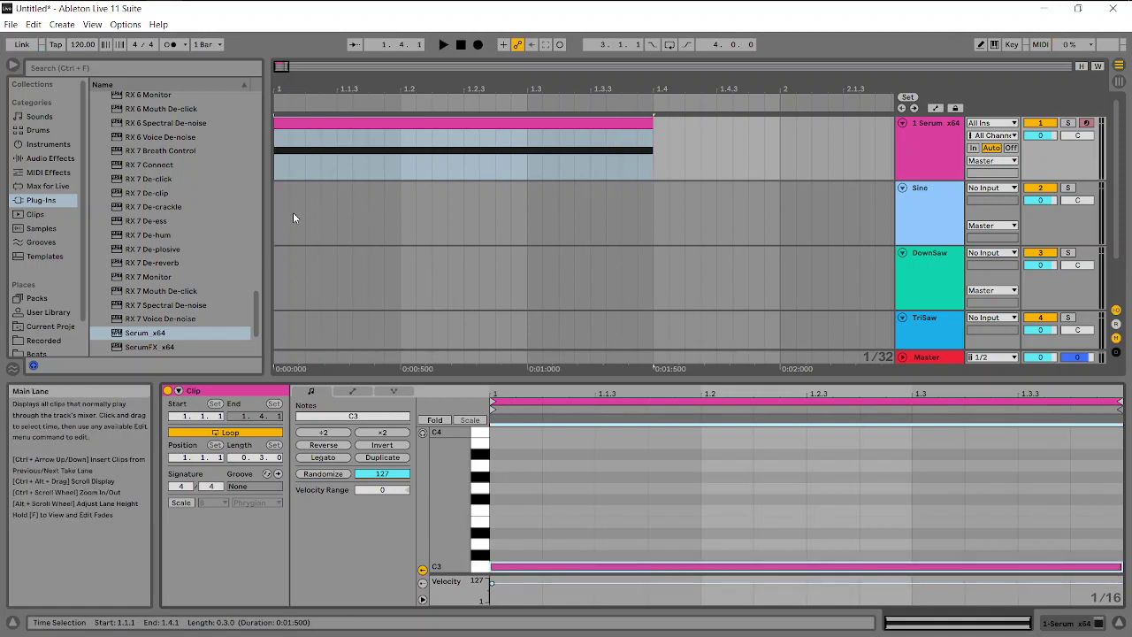
# - Play the Serum clip from 1.1.1 with the Sine track selected, then stop and return to the start
pyautogui.click(276, 165)
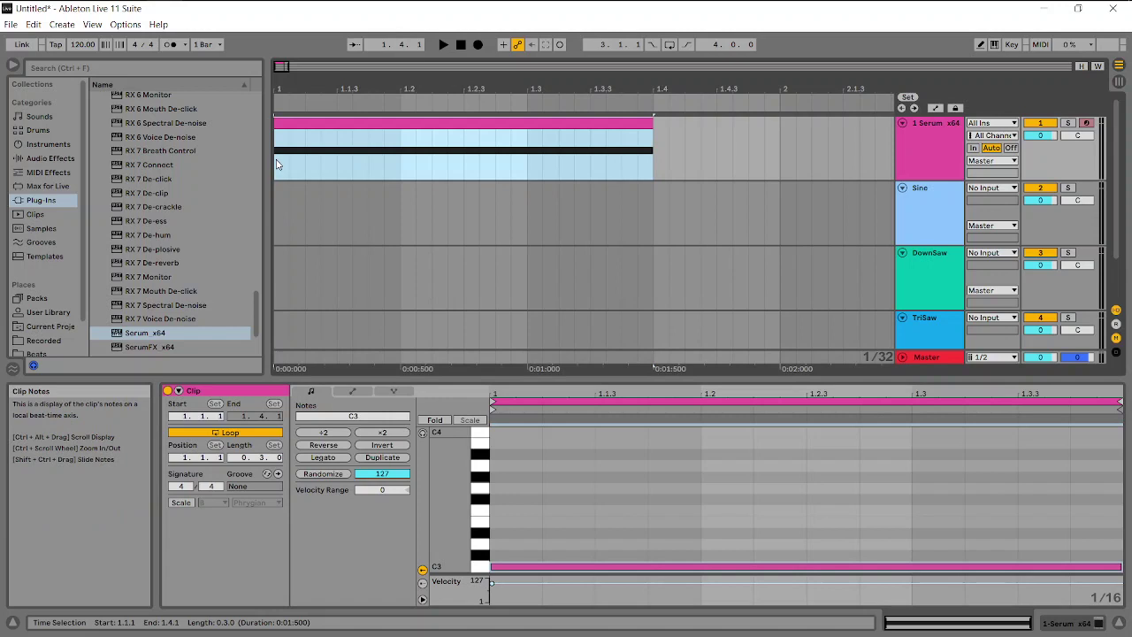
pyautogui.click(276, 165)
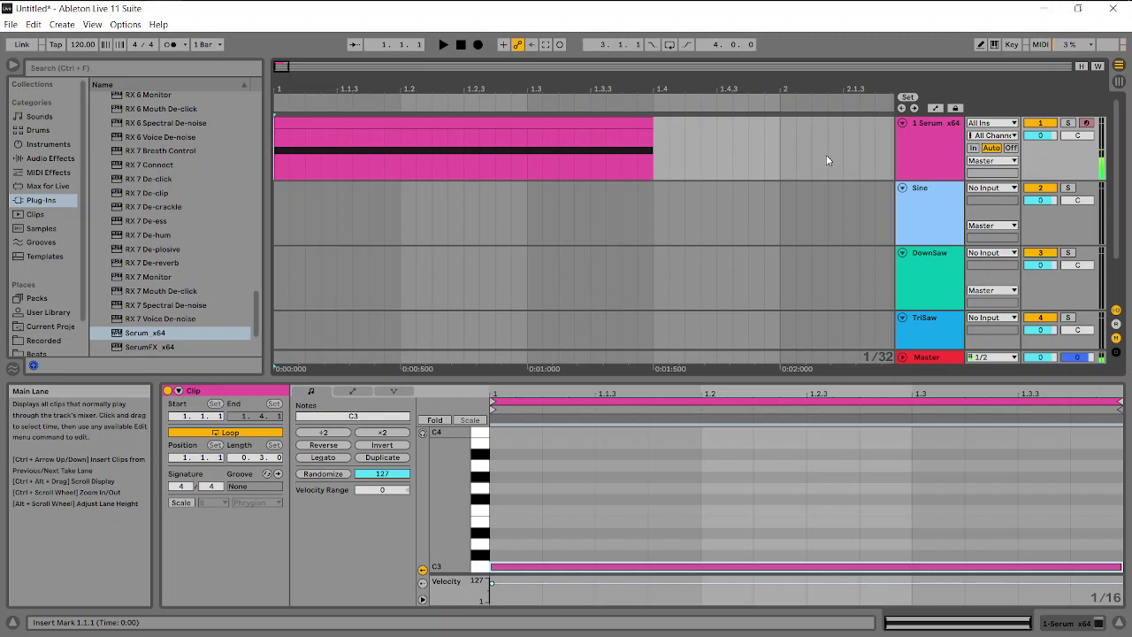
pyautogui.click(922, 208)
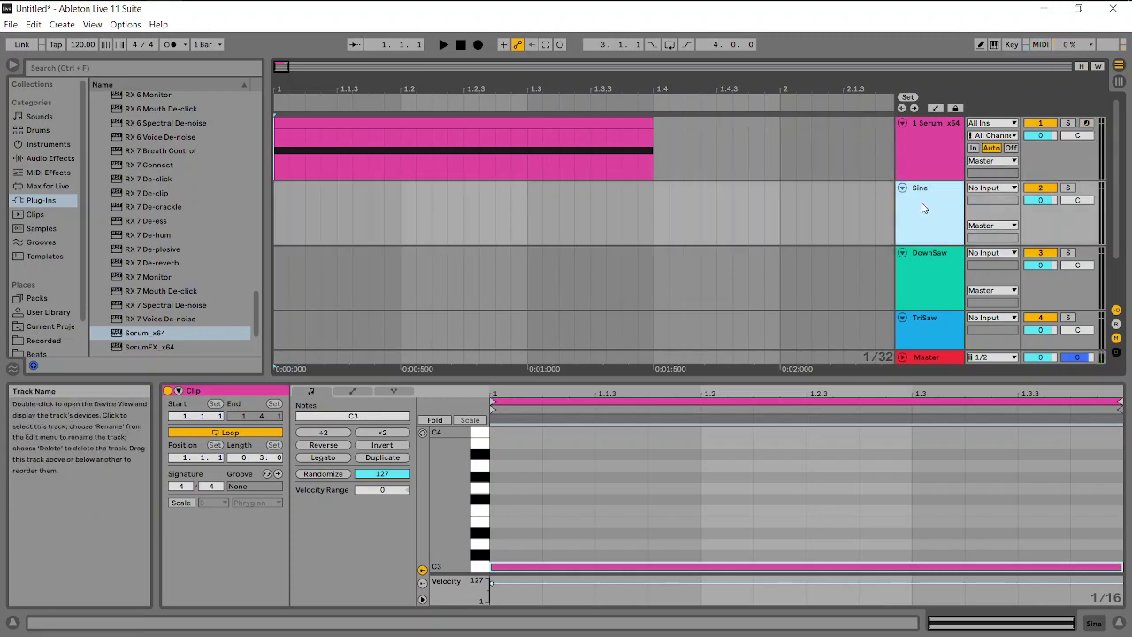
pyautogui.doubleClick(927, 205)
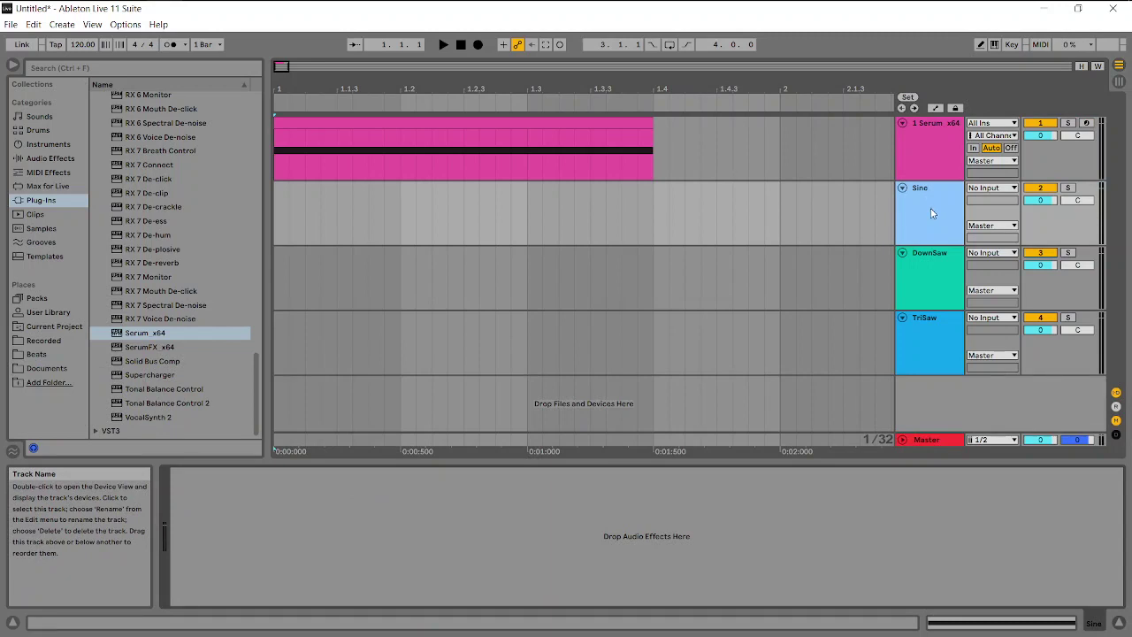
pyautogui.click(443, 45)
pyautogui.click(460, 45)
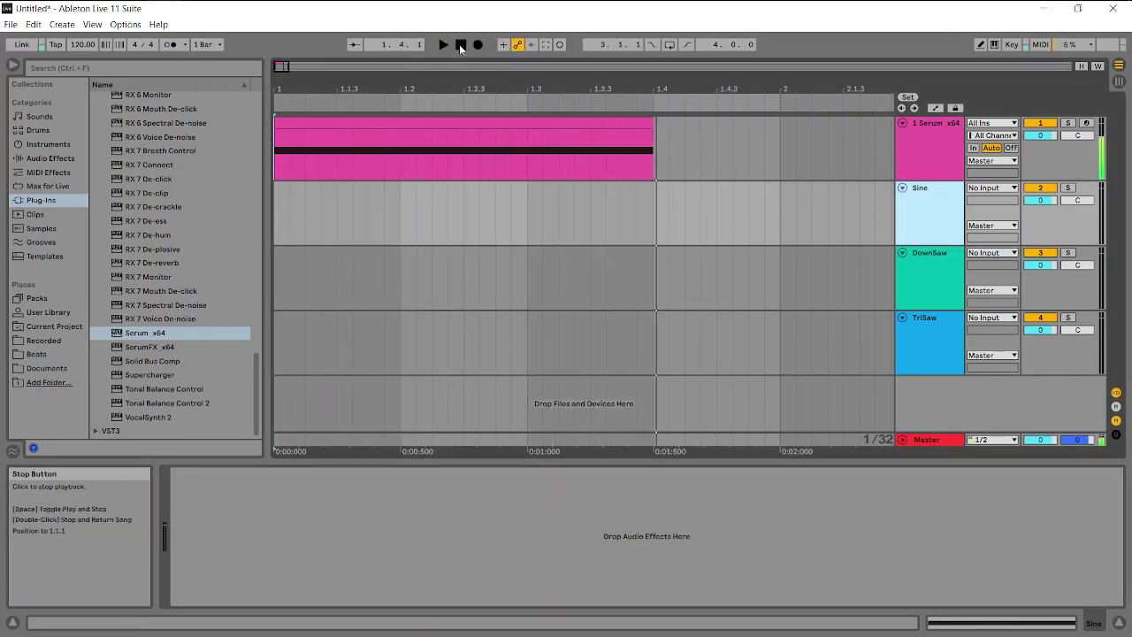
pyautogui.click(278, 219)
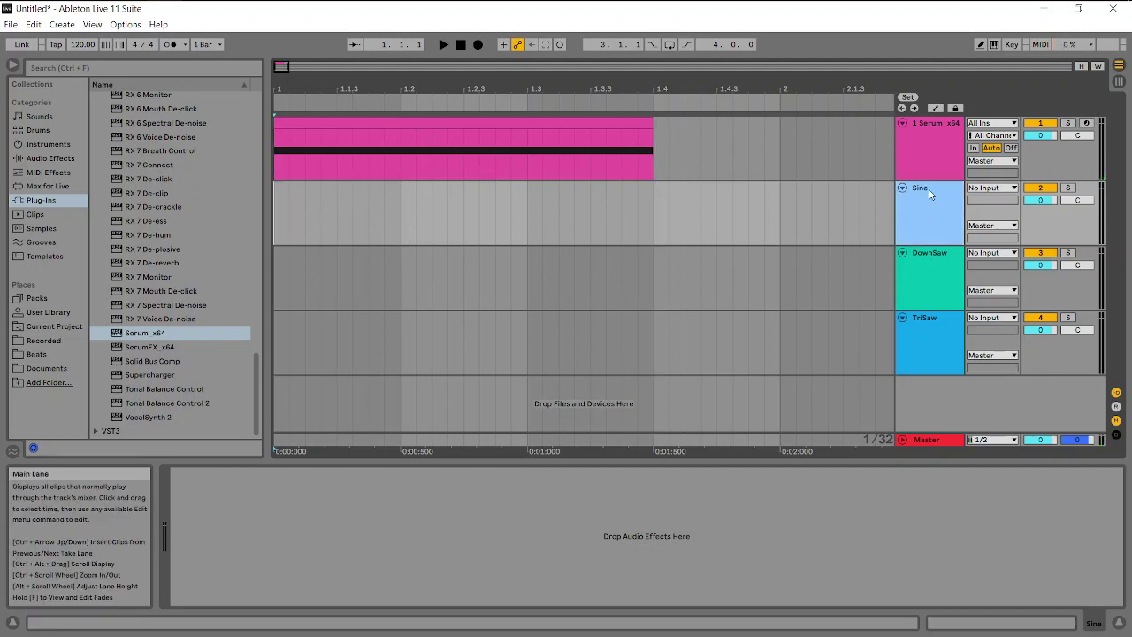
# - Set the Sine track's audio input to 1-Serum x64, arm it and record the Serum clip's output onto it
pyautogui.click(997, 188)
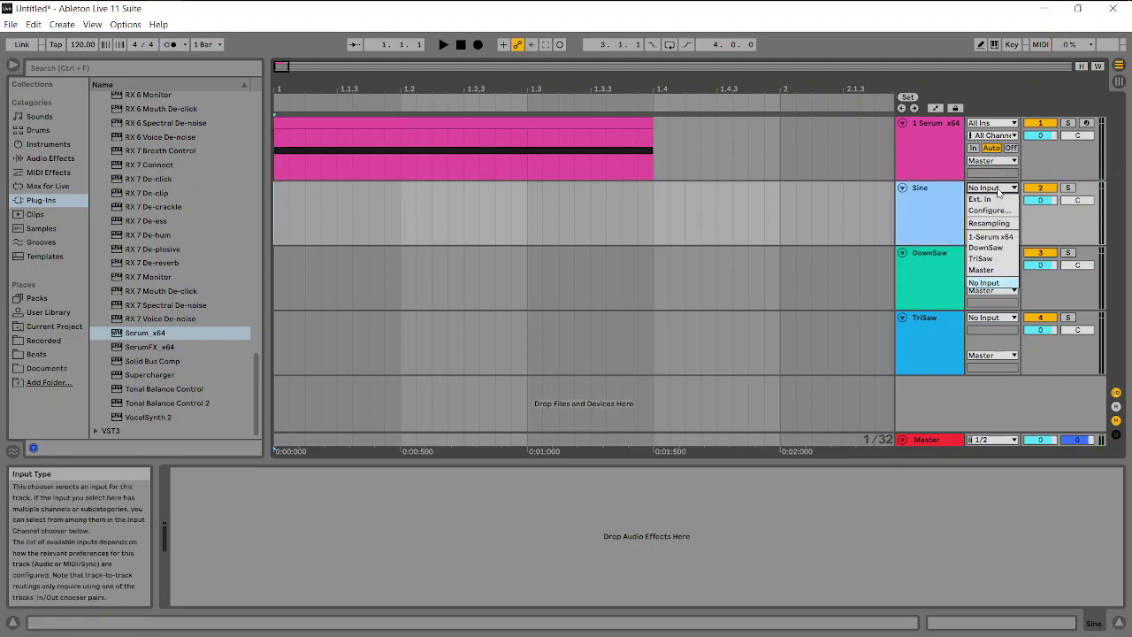
pyautogui.click(996, 237)
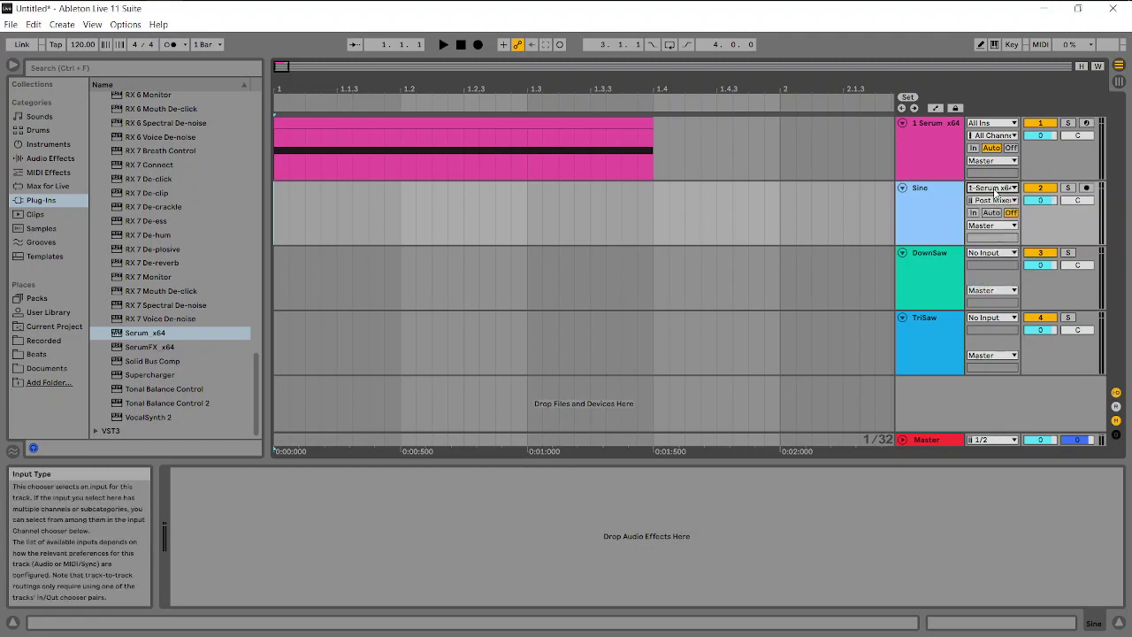
pyautogui.click(1087, 188)
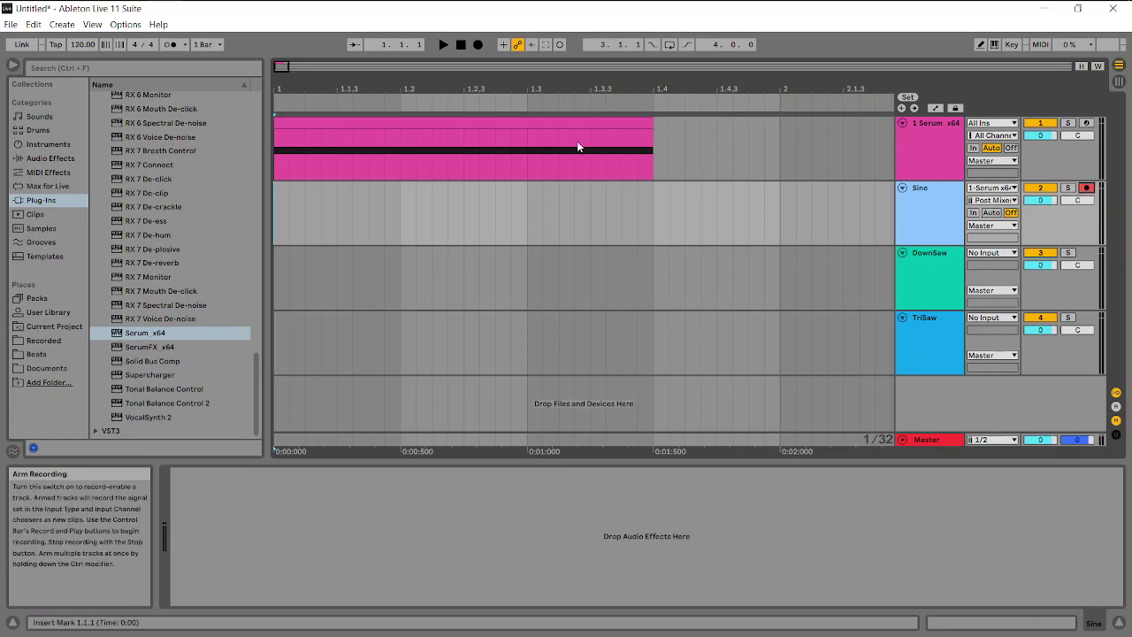
pyautogui.click(480, 42)
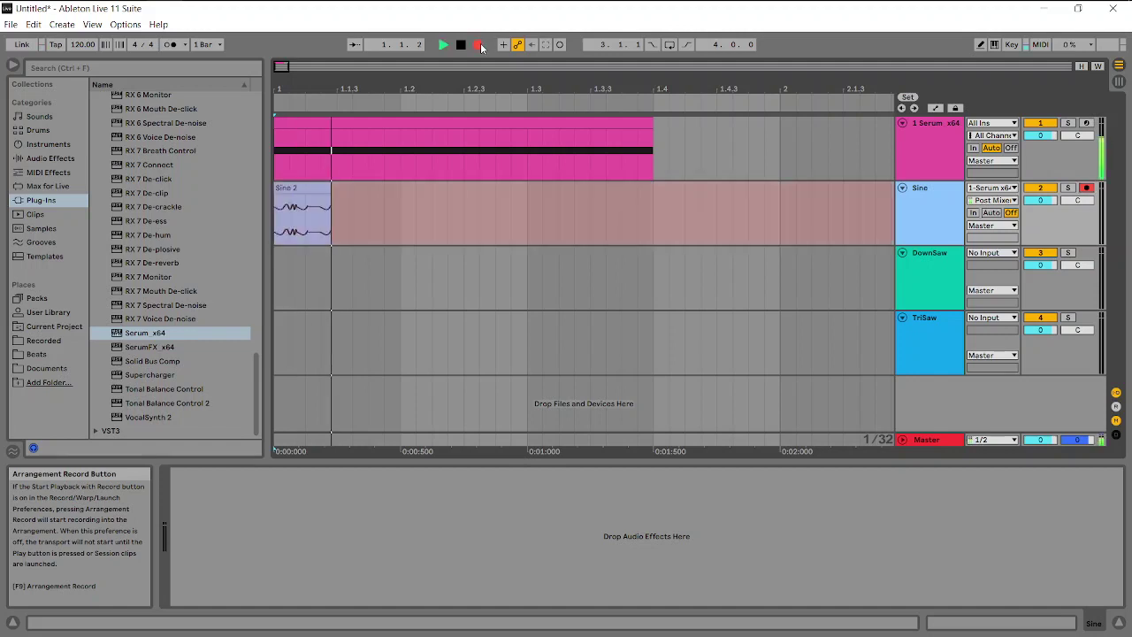
pyautogui.click(461, 45)
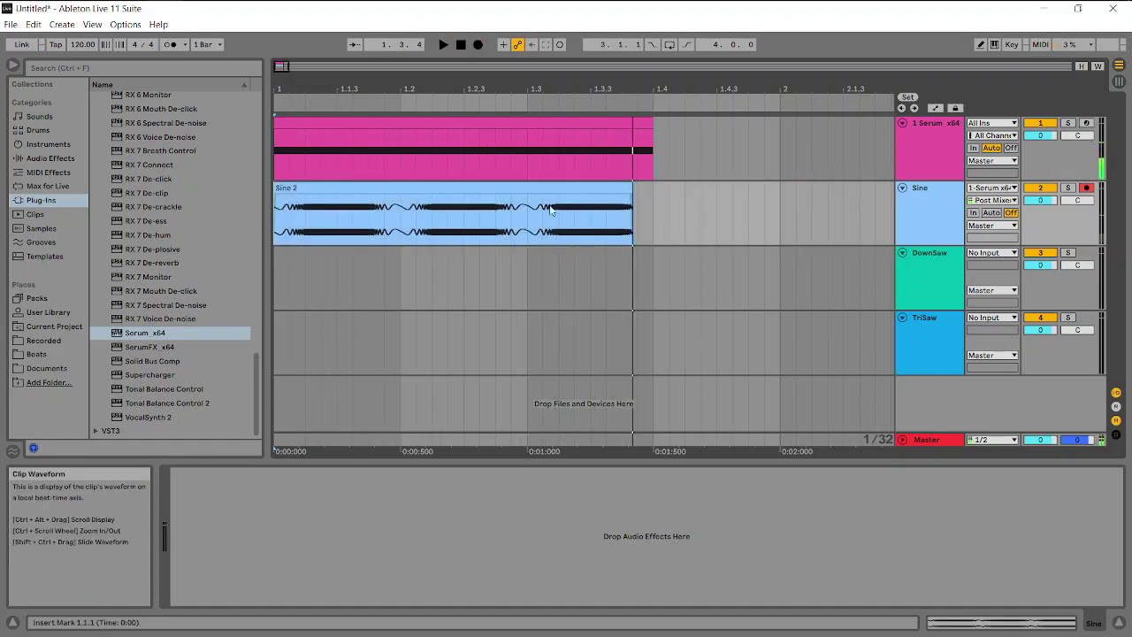
# - Trim the recorded Sine clip to the single beat from 1.2.1 to 1.3.1 by deleting the audio on both sides
pyautogui.moveTo(657, 213)
pyautogui.mouseDown()
pyautogui.moveTo(646, 189)
pyautogui.moveTo(527, 191)
pyautogui.mouseUp()
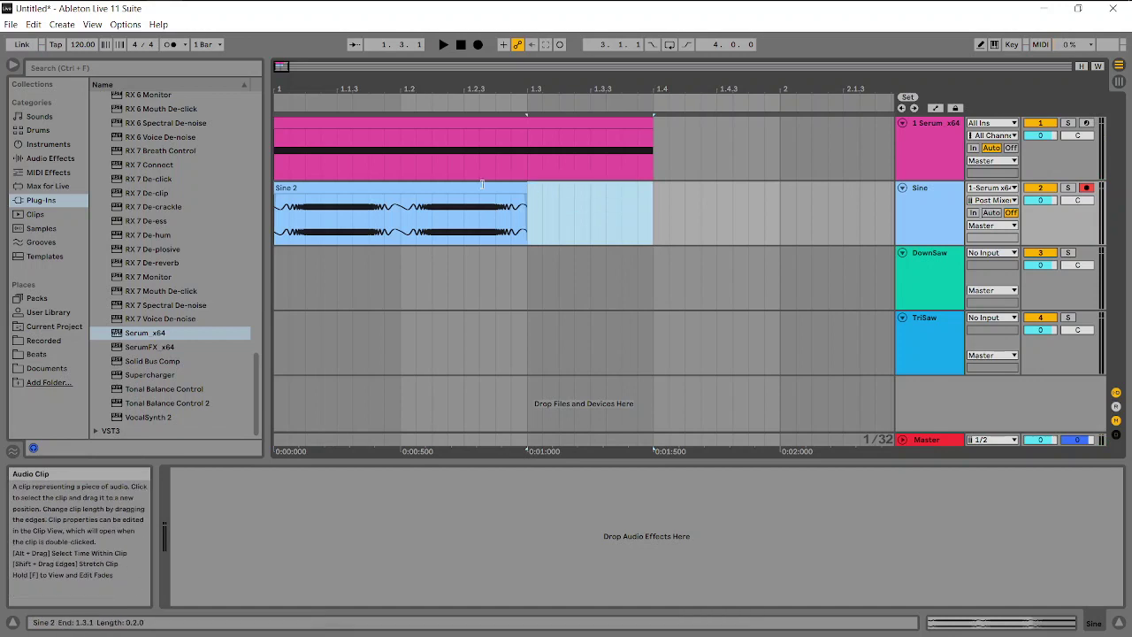
pyautogui.press('Delete')
pyautogui.moveTo(403, 214); pyautogui.dragTo(241, 192)
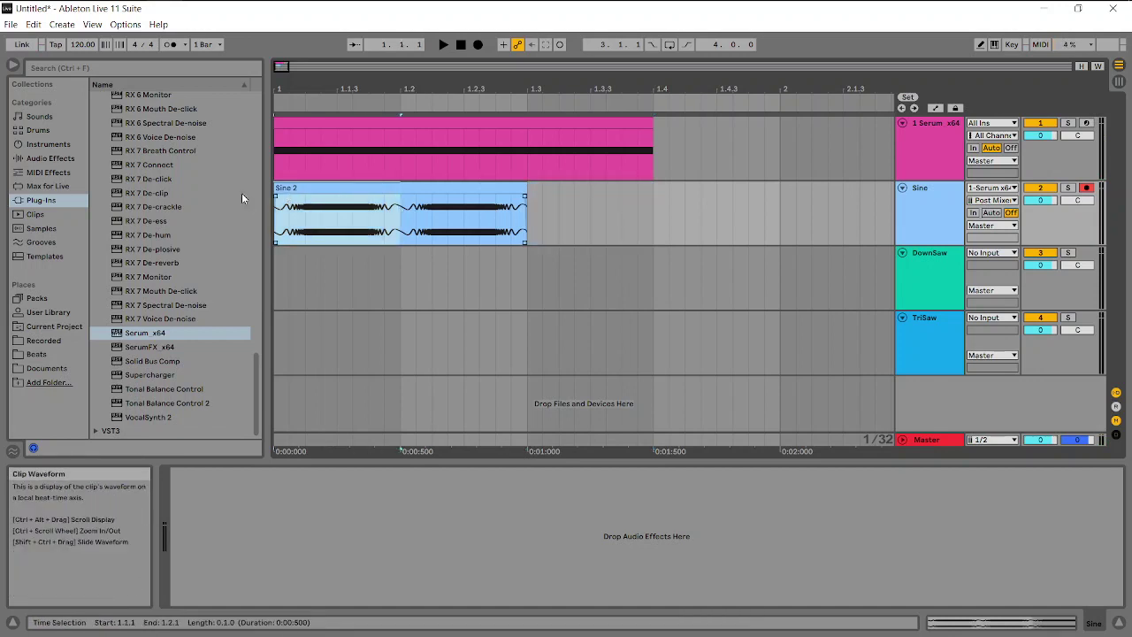
pyautogui.press('Delete')
pyautogui.click(400, 226)
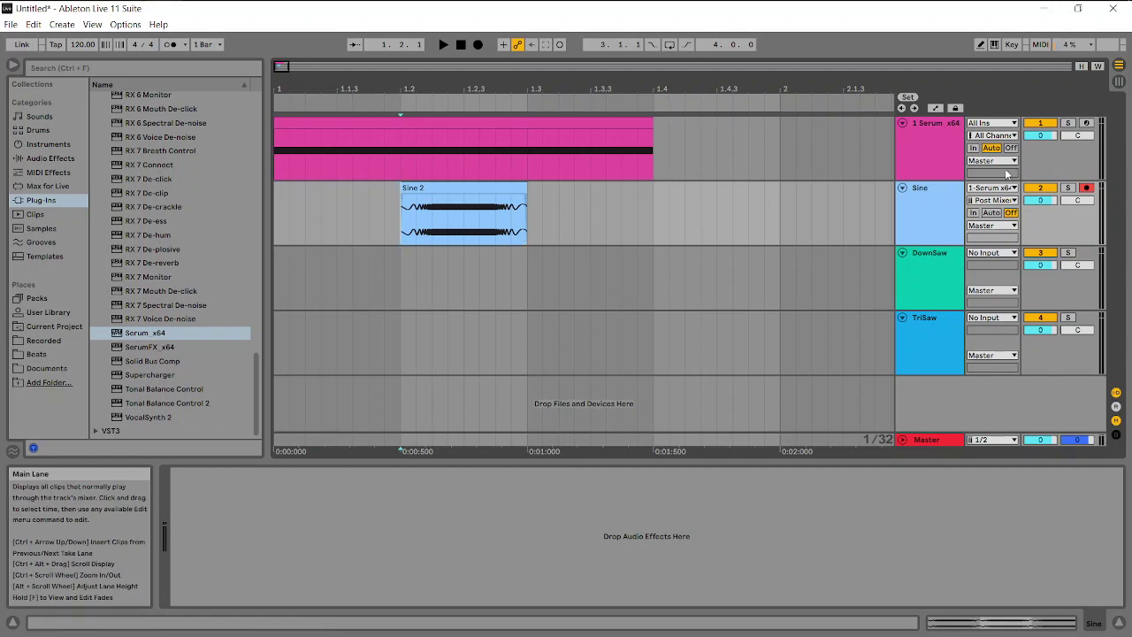
# - Play back the trimmed clip with the Sine track soloed, then turn the solo off
pyautogui.click(1068, 189)
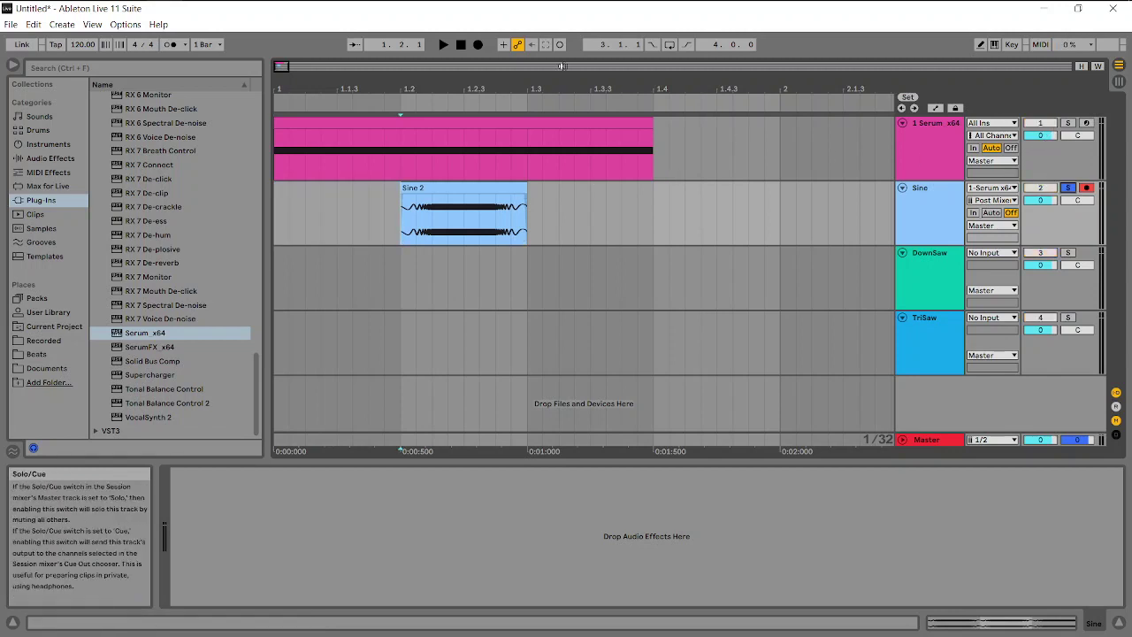
pyautogui.click(443, 44)
pyautogui.click(461, 46)
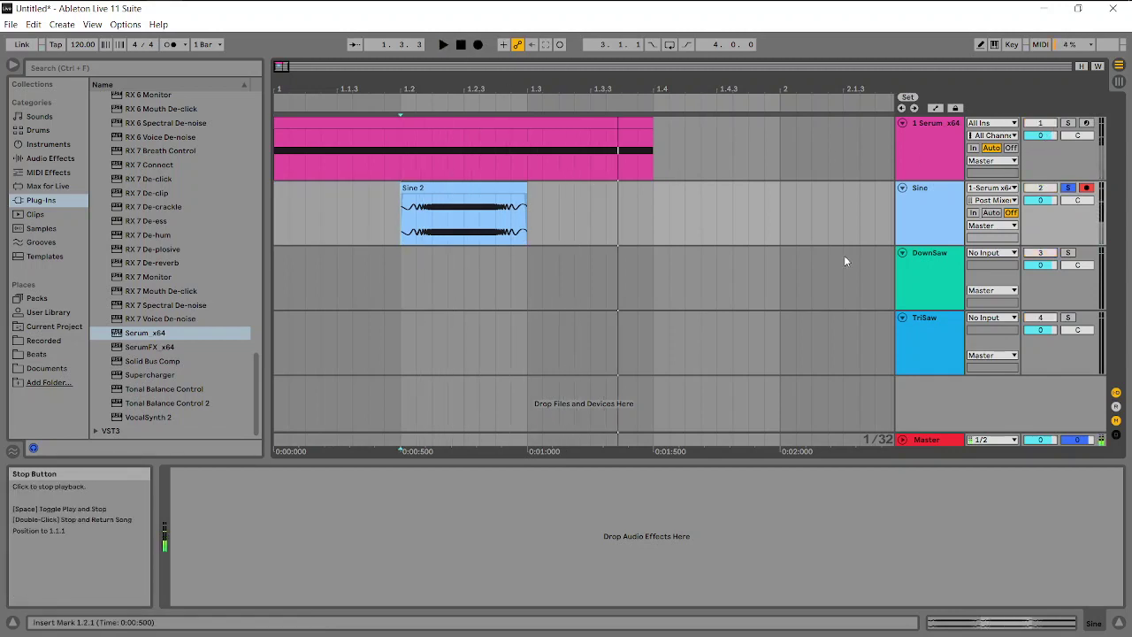
pyautogui.click(1069, 188)
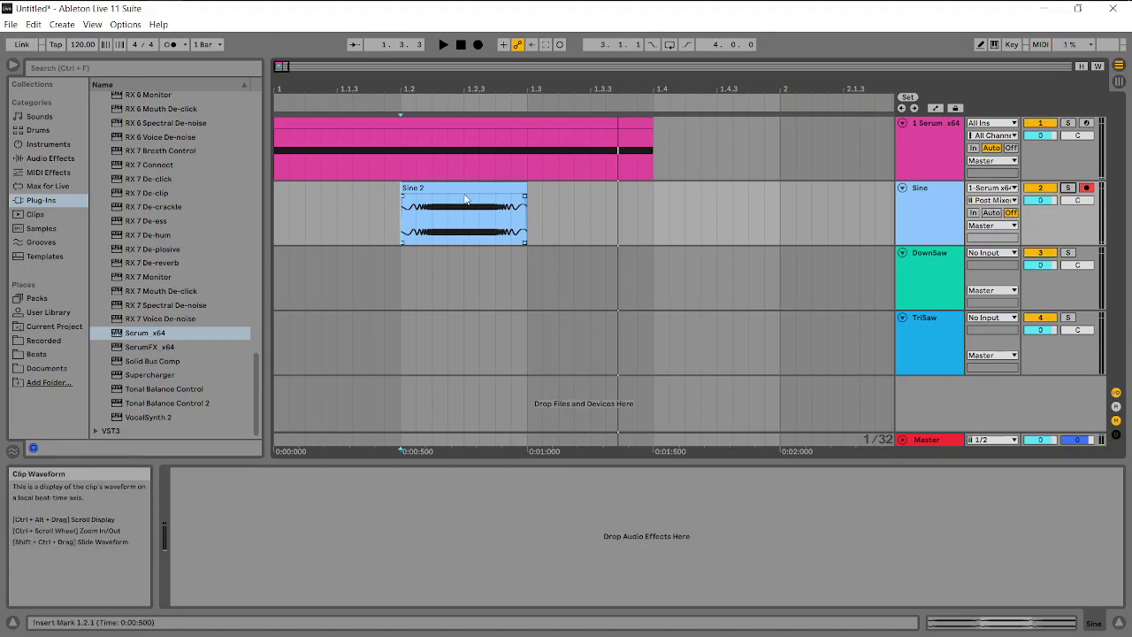
# - Consolidate the trimmed Sine clip and reveal its sample file in the browser
pyautogui.click(467, 188)
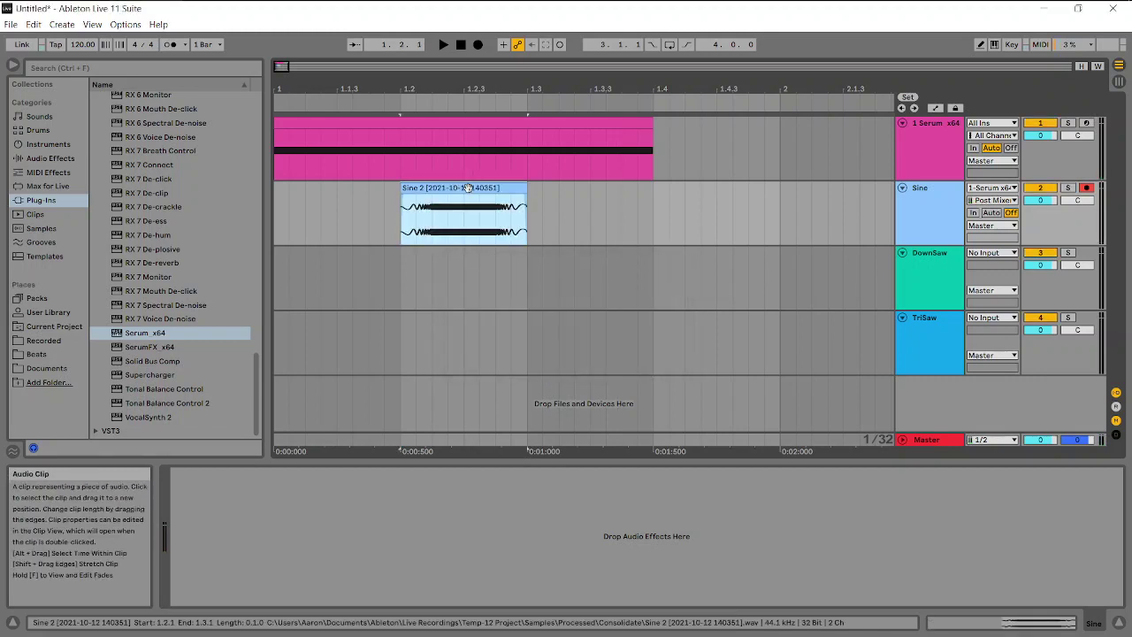
pyautogui.doubleClick(421, 202)
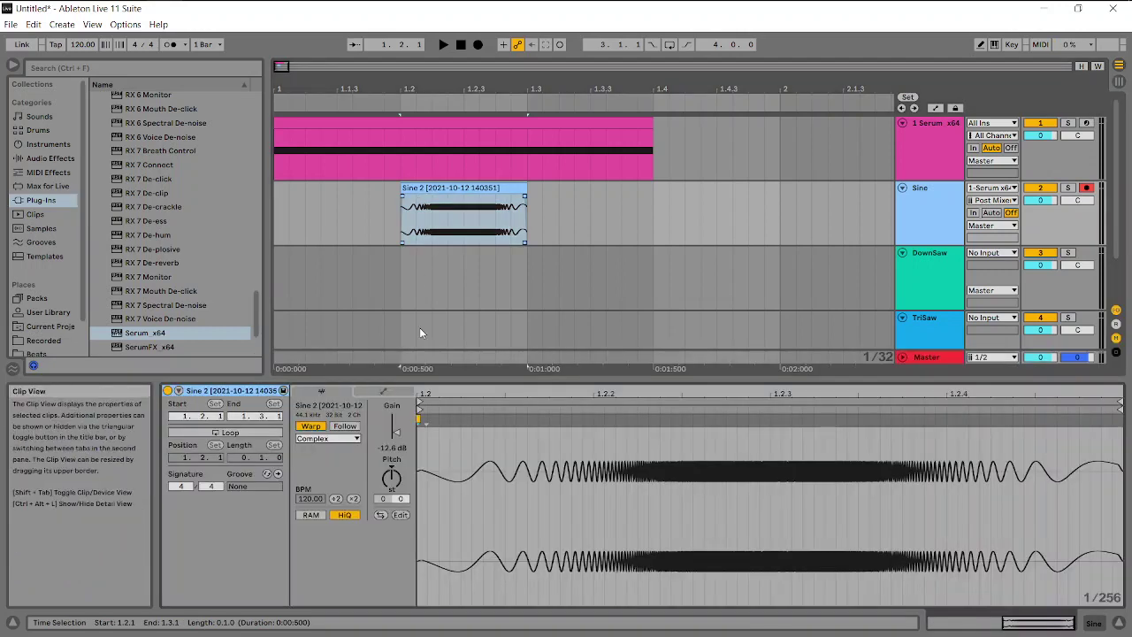
pyautogui.click(331, 406)
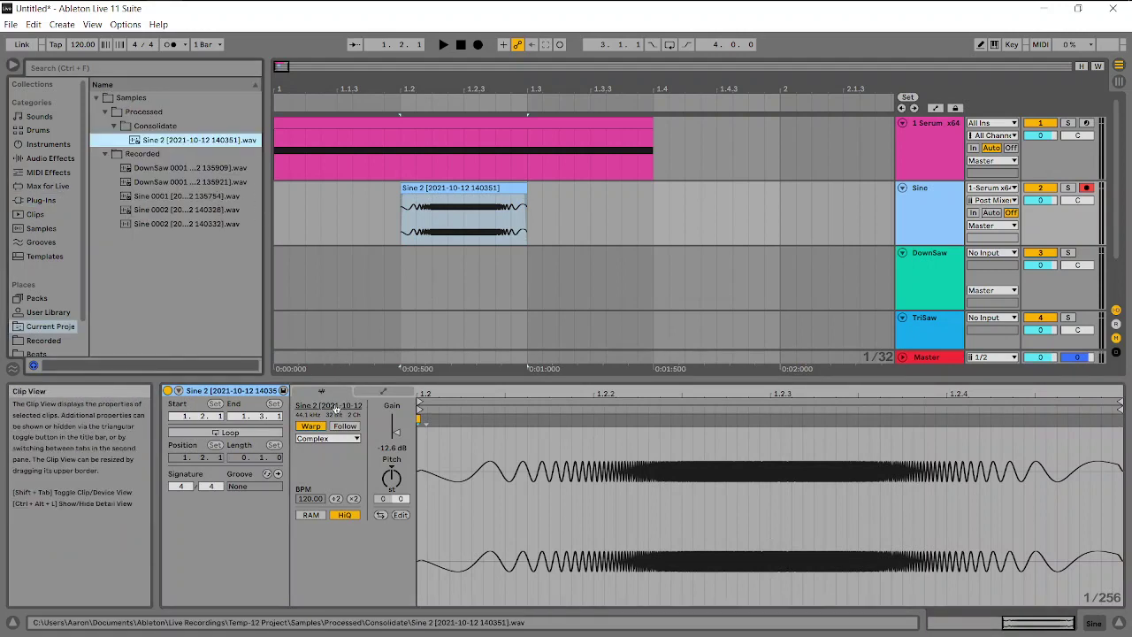
pyautogui.click(1094, 622)
pyautogui.click(1040, 622)
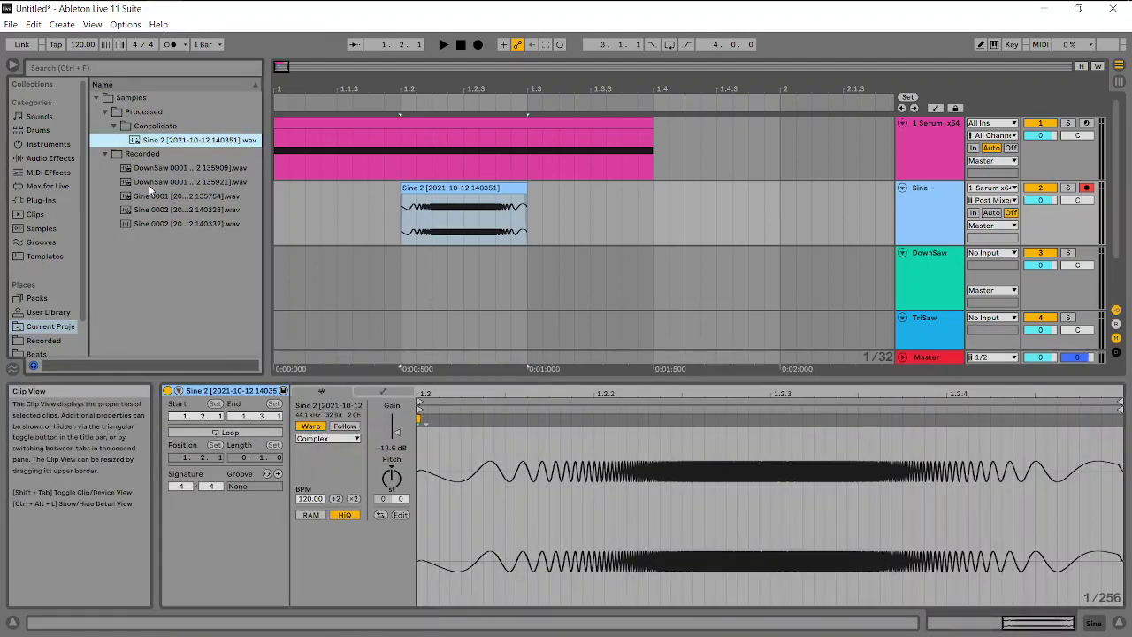
# - Rename the consolidated Sine sample file to SINE SAWZZLE1
pyautogui.rightClick(167, 139)
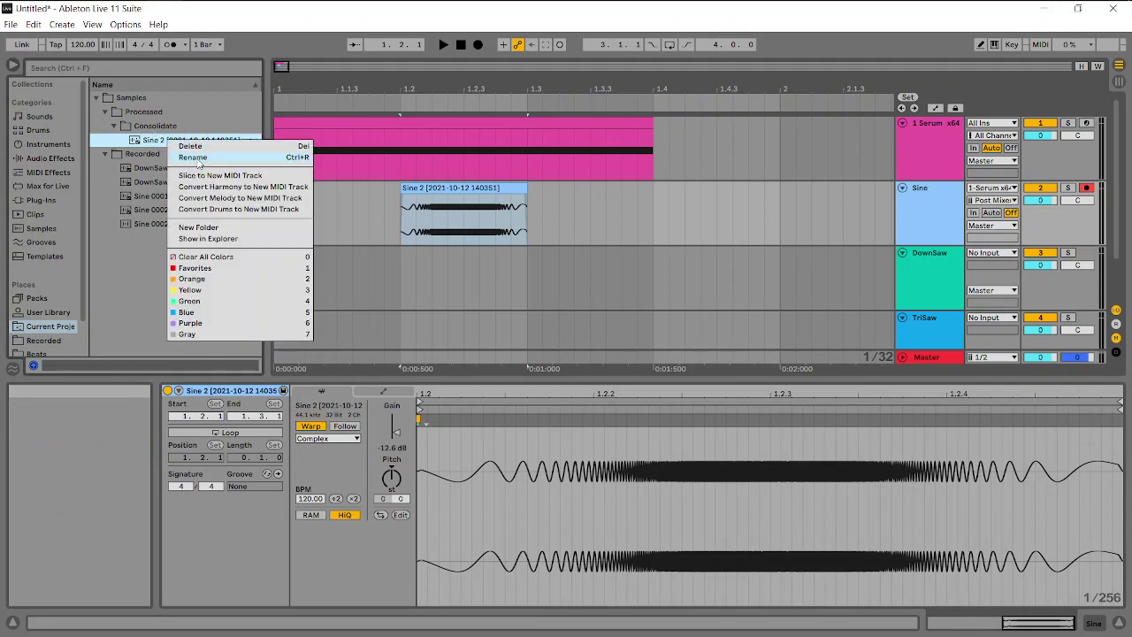
pyautogui.click(193, 157)
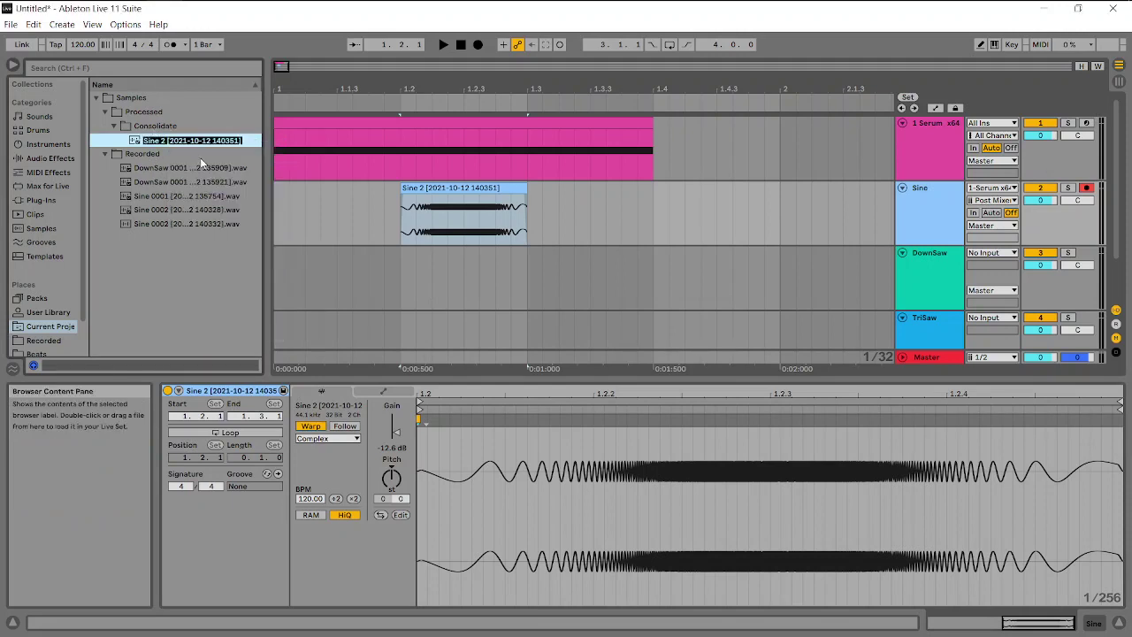
pyautogui.write('Si')
pyautogui.press('Return')
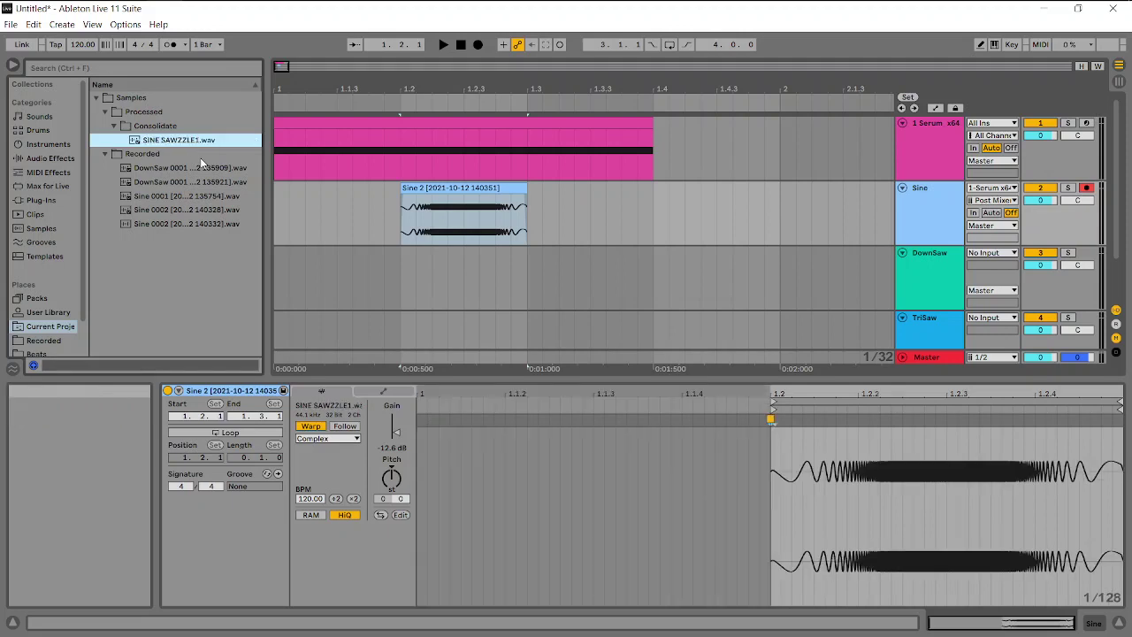
# - Set the audio input of the DownSaw and TriSaw tracks to 1-Serum x64, then arm DownSaw with the insert mark at 1.1.1
pyautogui.click(917, 278)
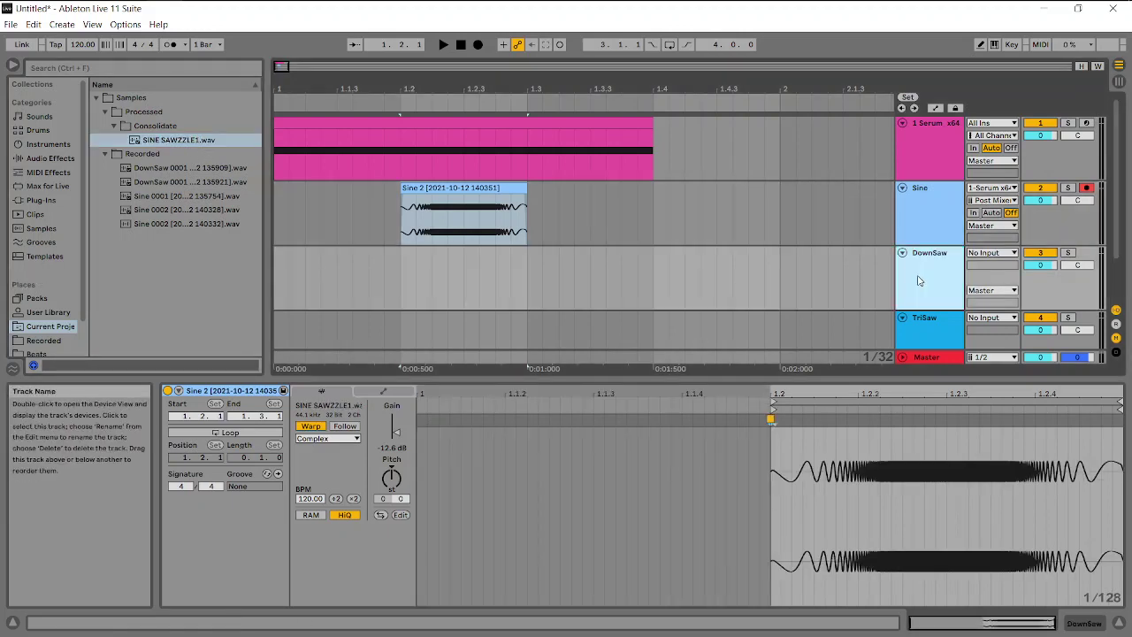
pyautogui.doubleClick(917, 281)
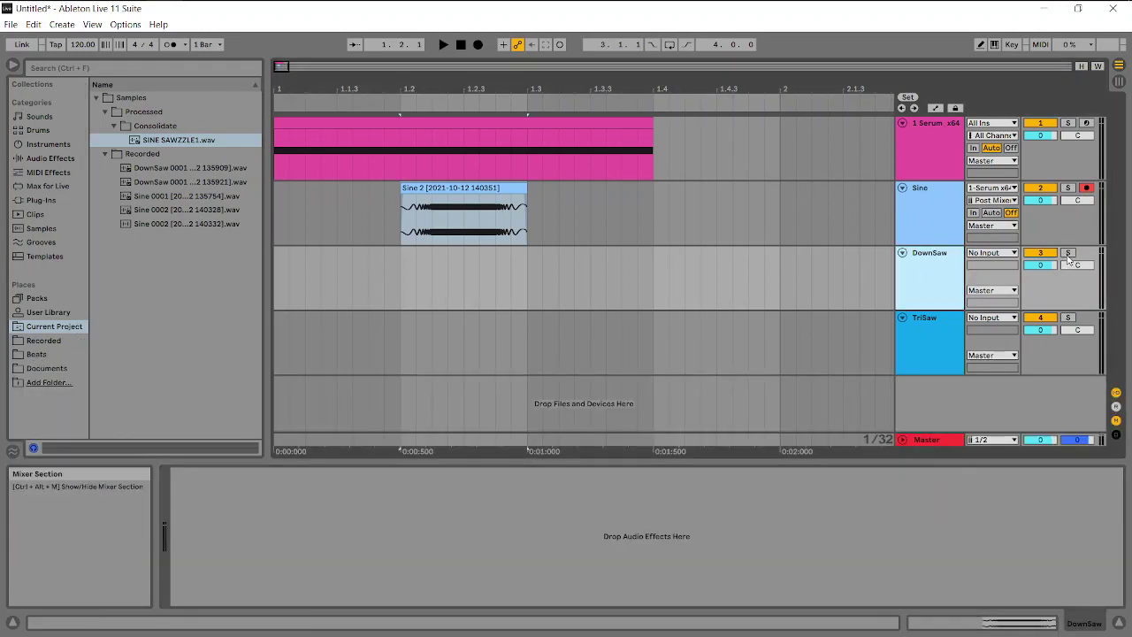
pyautogui.click(989, 252)
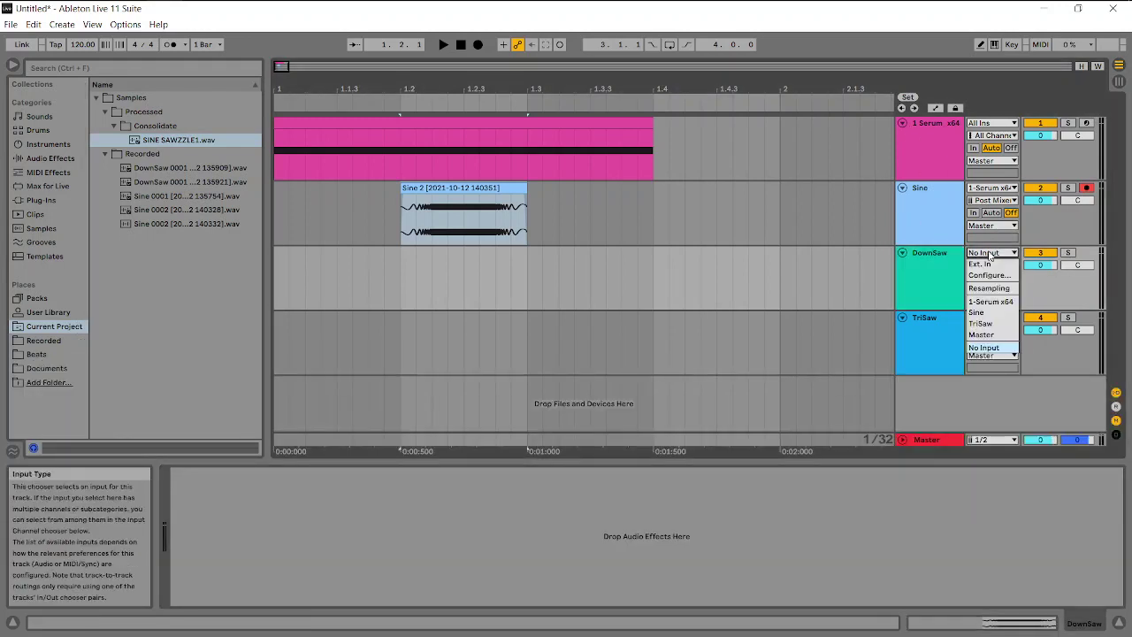
pyautogui.click(991, 302)
pyautogui.click(995, 316)
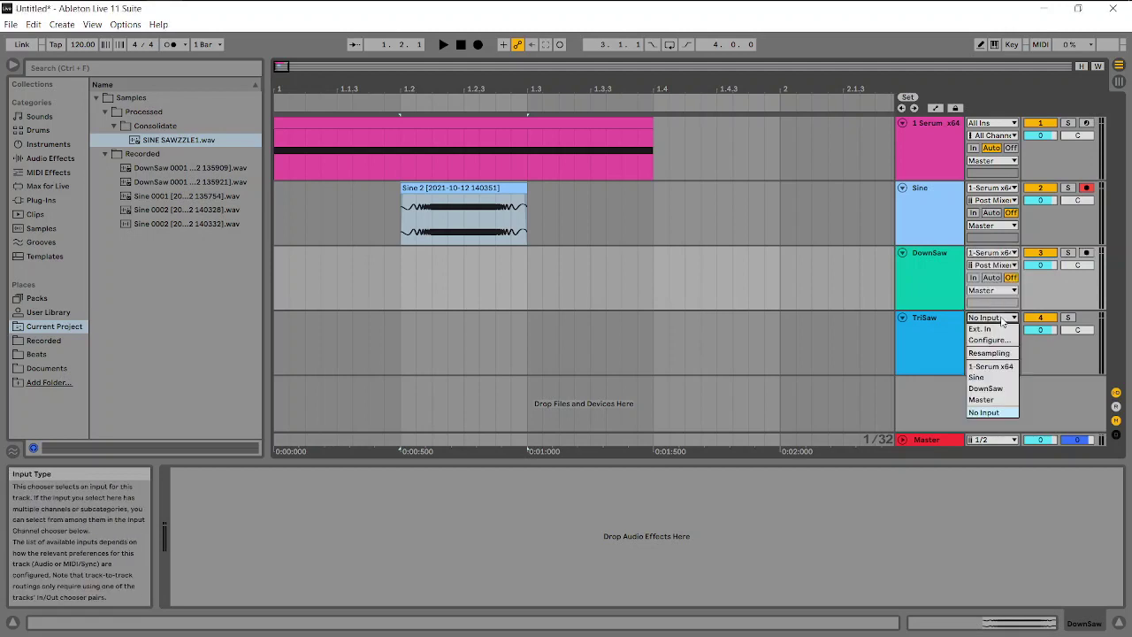
pyautogui.click(995, 368)
pyautogui.click(1087, 253)
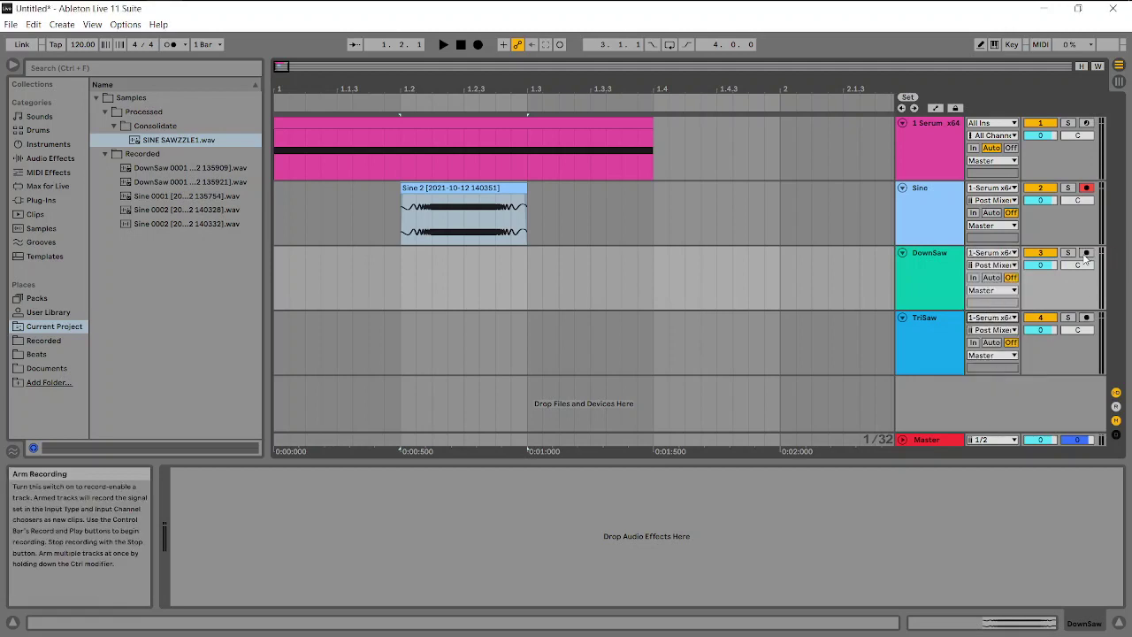
pyautogui.click(277, 276)
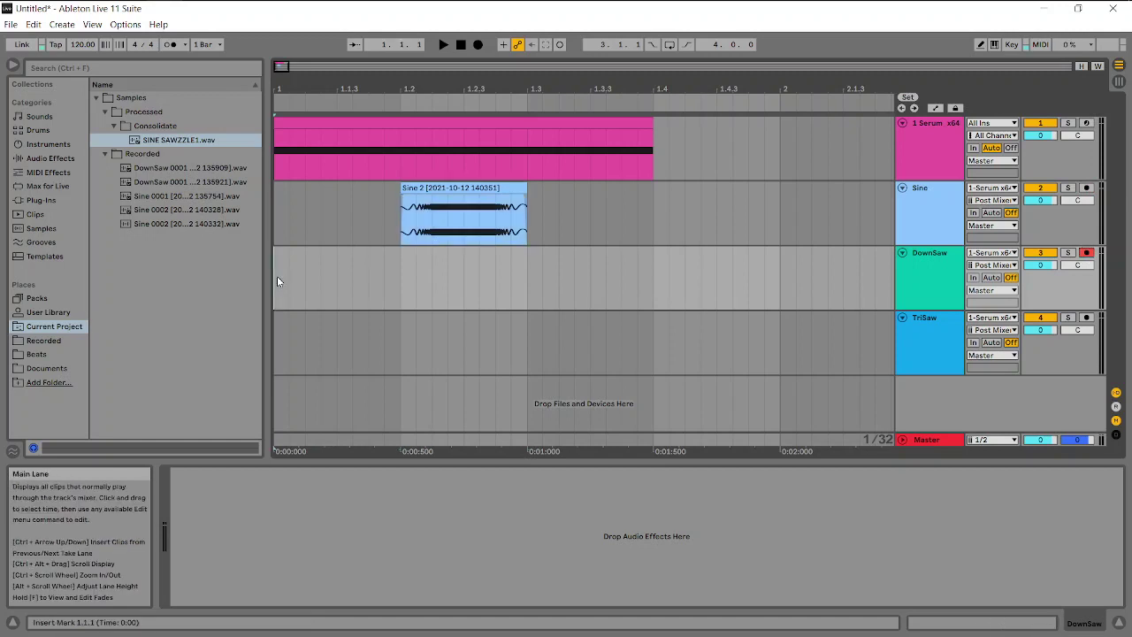
# - Change Serum's OSC A wavetable position in Basic Shapes to the downward saw wave and close the plug-in window
pyautogui.click(934, 158)
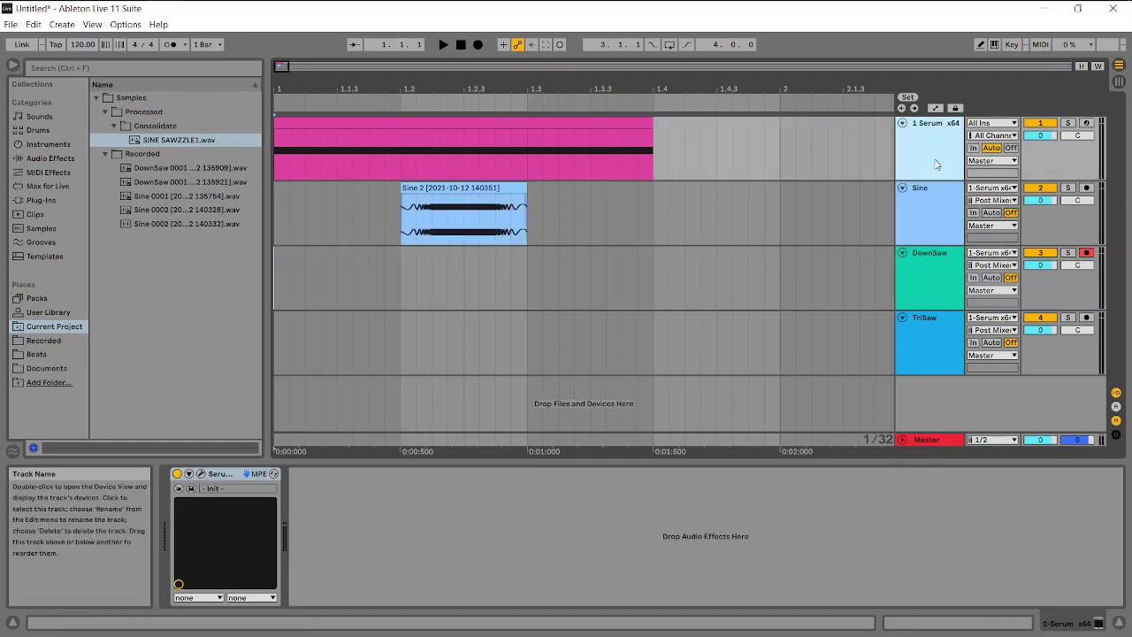
pyautogui.click(201, 473)
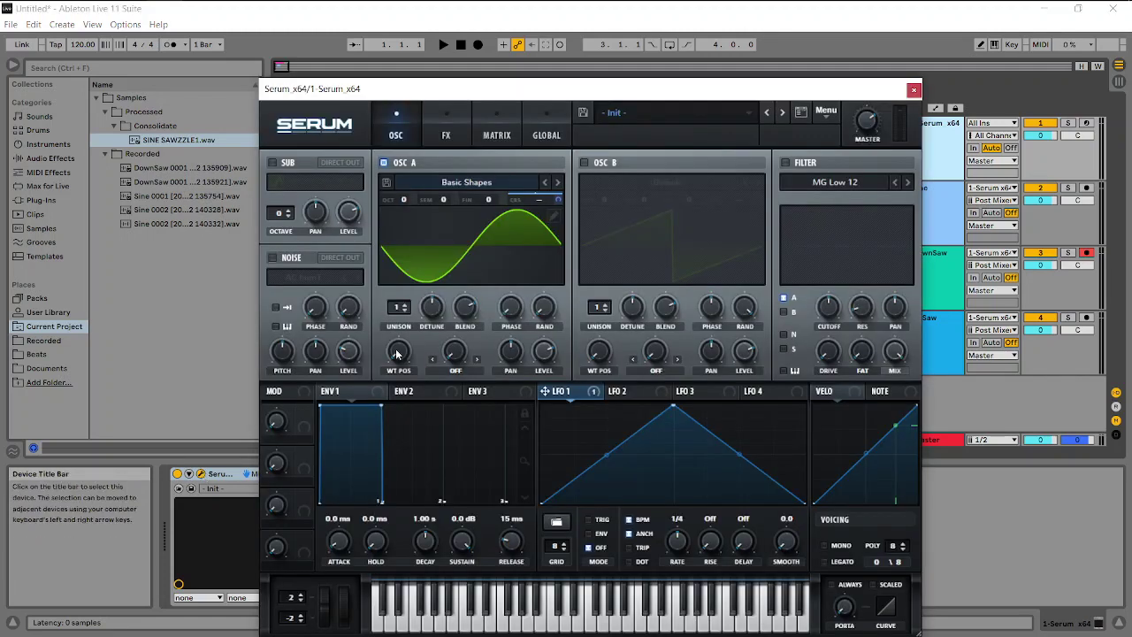
pyautogui.moveTo(401, 354); pyautogui.dragTo(401, 325)
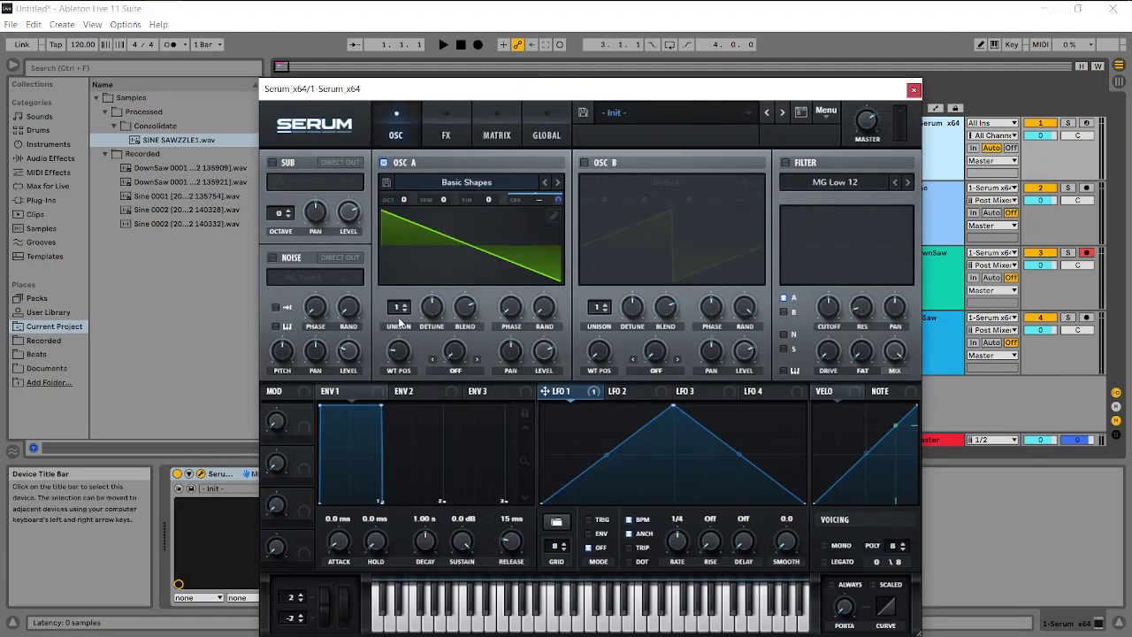
pyautogui.click(914, 90)
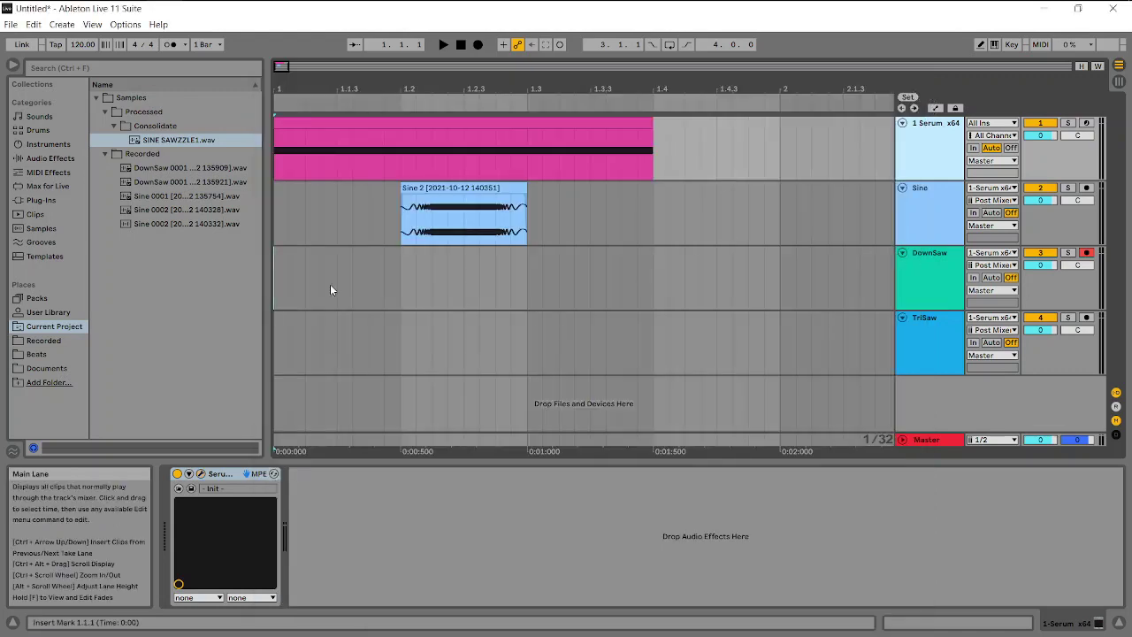
# - Record the Serum output onto the armed DownSaw track from 1.1.1 to past beat 1.3
pyautogui.click(1087, 123)
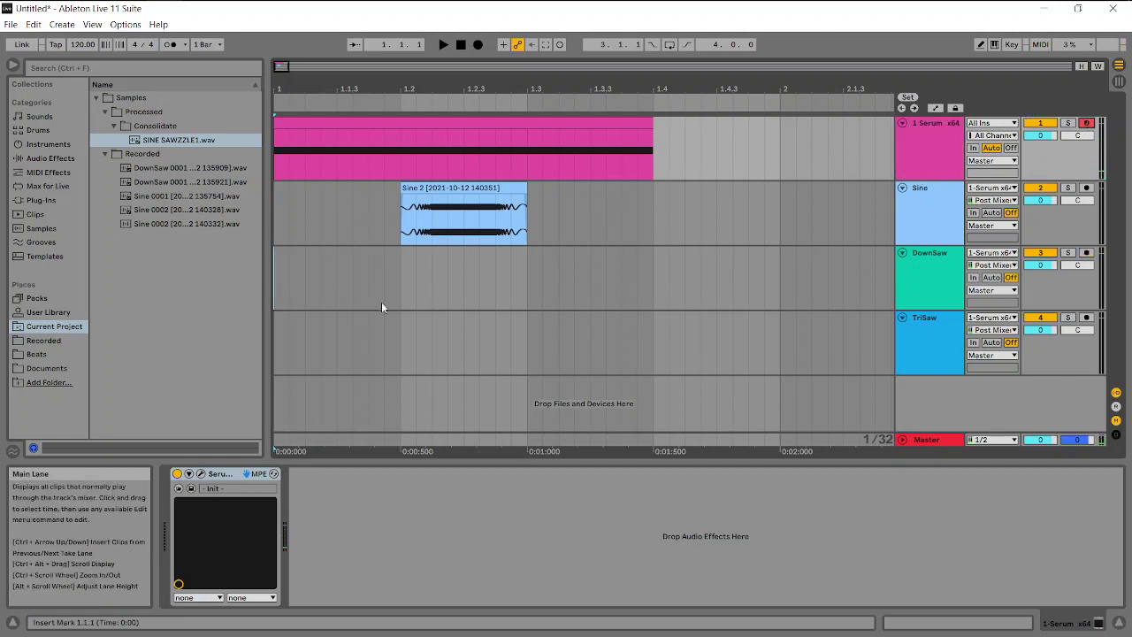
pyautogui.click(1089, 254)
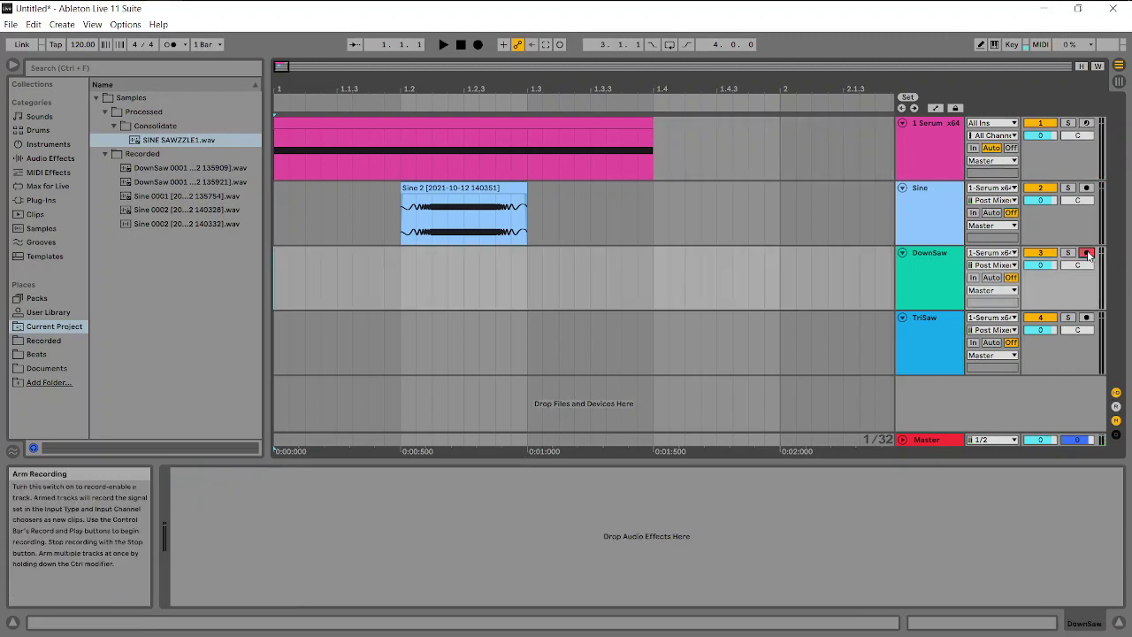
pyautogui.click(481, 44)
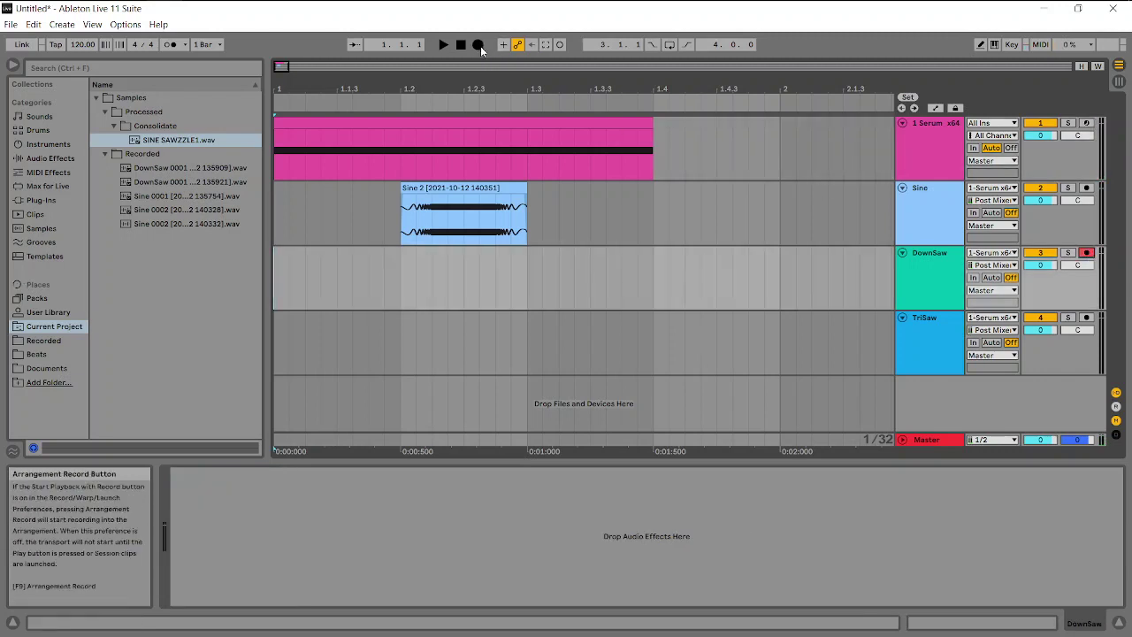
pyautogui.click(459, 46)
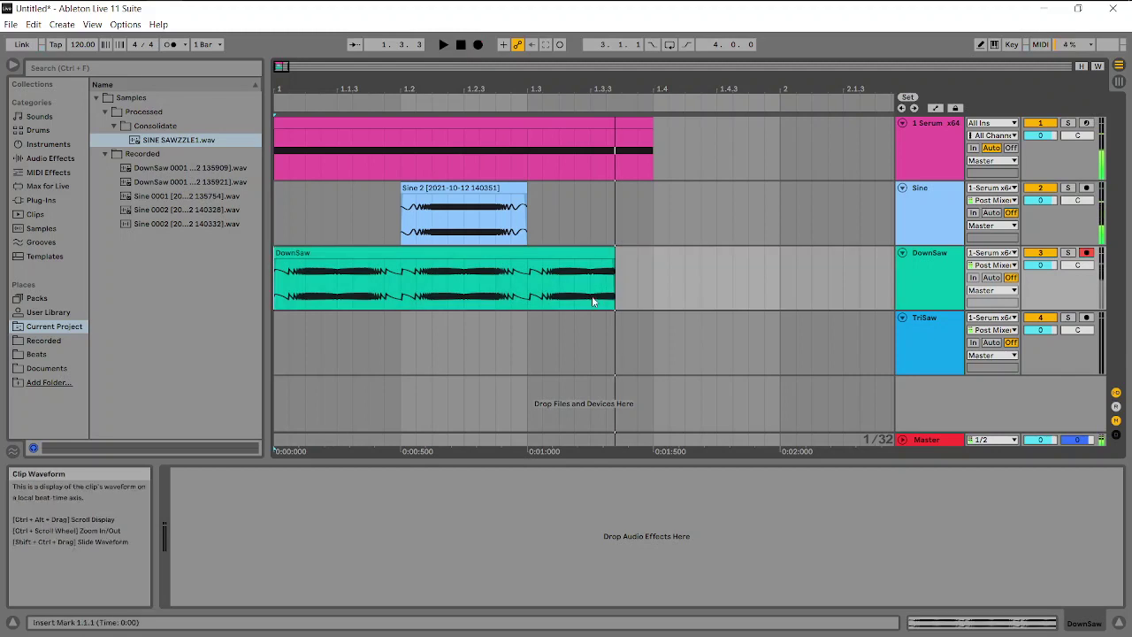
# - Trim the recorded DownSaw clip to the single beat from 1.2.1 to 1.3.1 by deleting the audio on both sides
pyautogui.moveTo(627, 255); pyautogui.dragTo(526, 250)
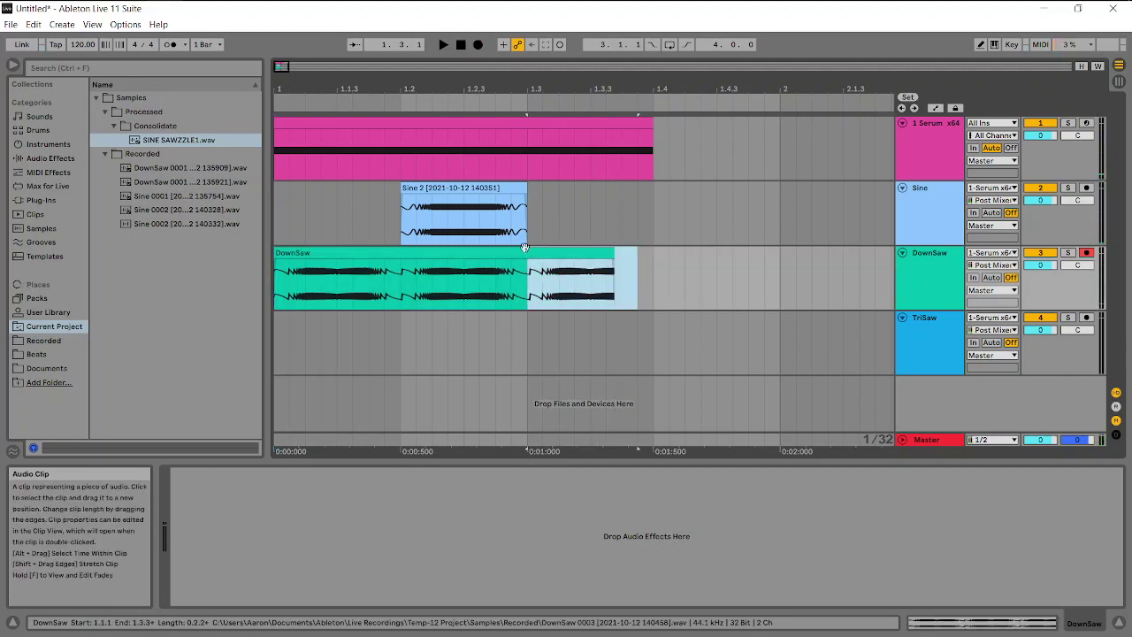
pyautogui.press('Delete')
pyautogui.moveTo(397, 251); pyautogui.dragTo(263, 246)
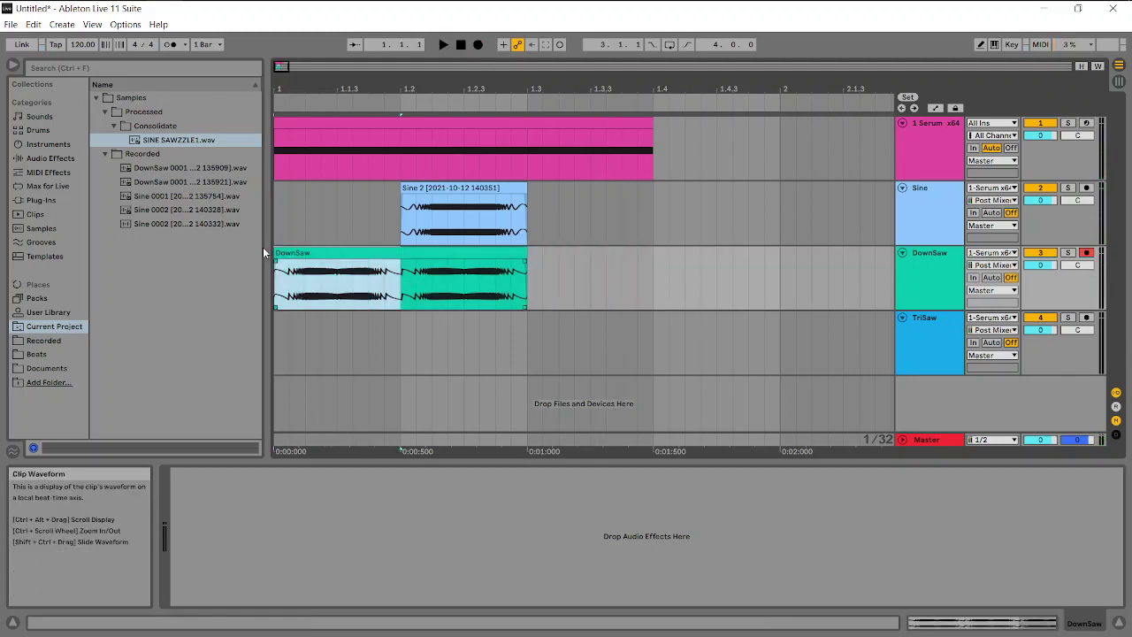
pyautogui.press('Delete')
# - Consolidate the trimmed DownSaw clip and open its clip properties
pyautogui.click(468, 255)
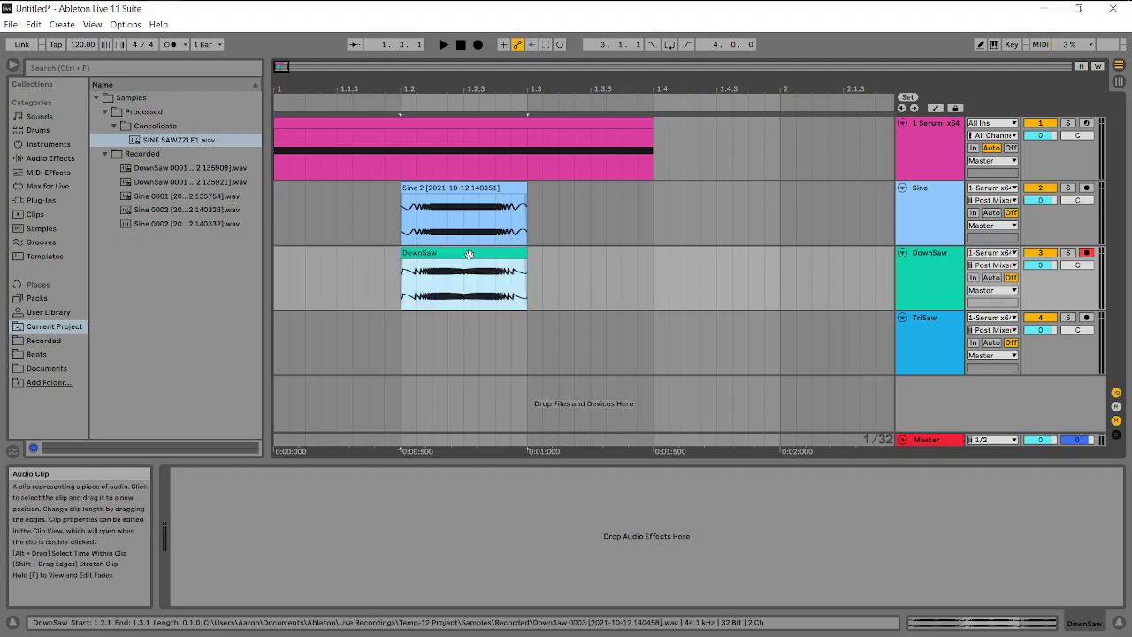
pyautogui.hotkey('ctrl', 'j')
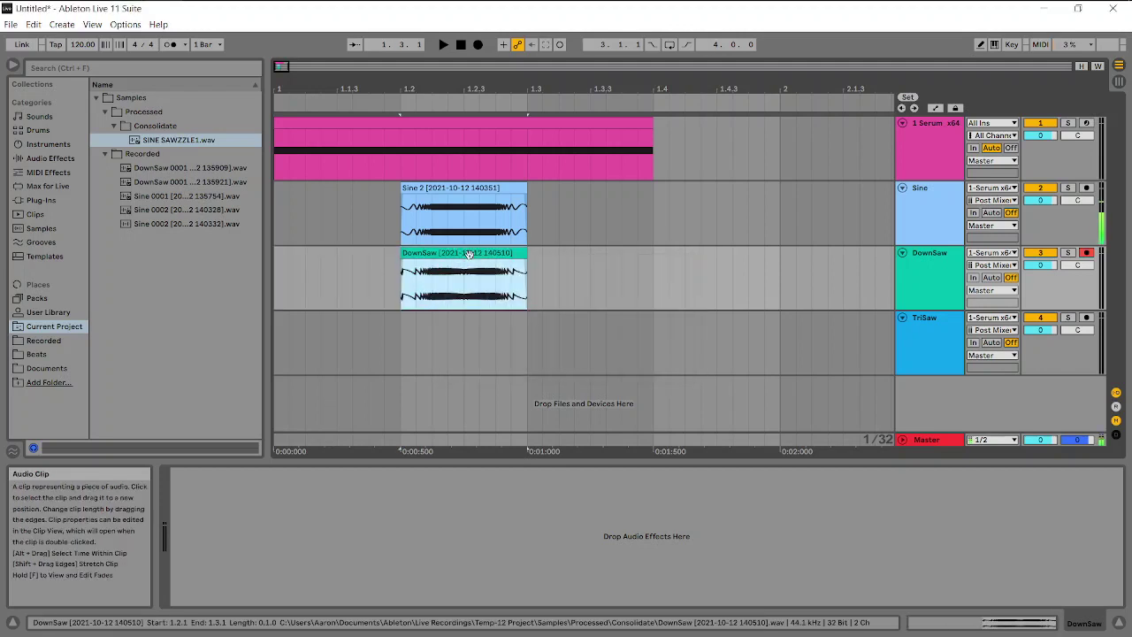
pyautogui.doubleClick(476, 253)
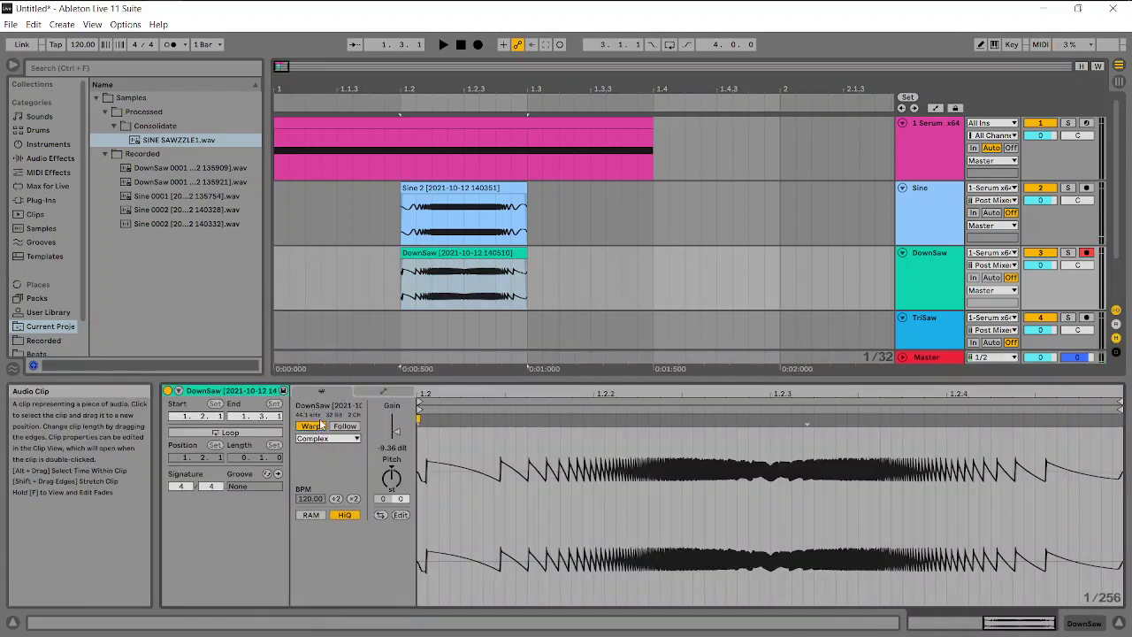
# - Turn off Warp and enable RAM on both the Sine and DownSaw clips, then recheck the settings of each
pyautogui.click(463, 213)
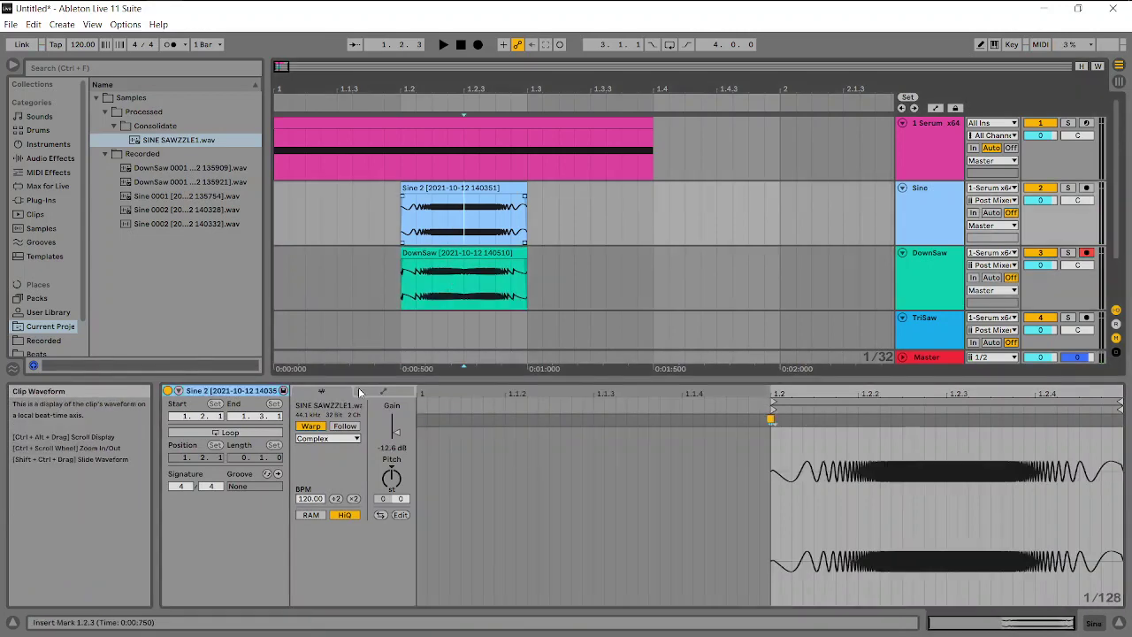
pyautogui.click(313, 427)
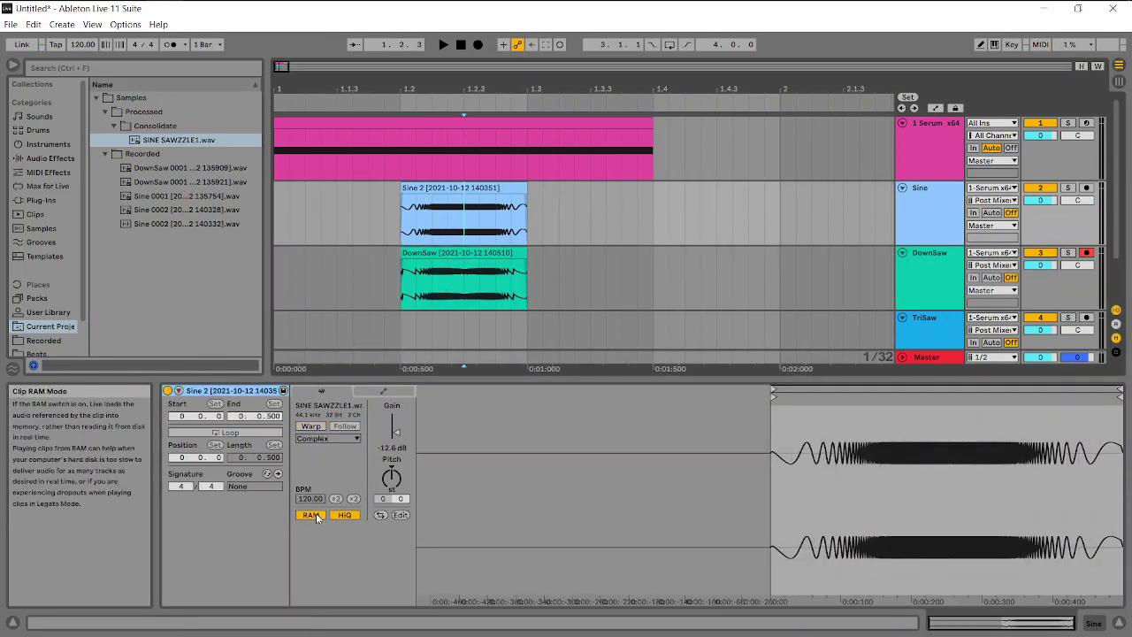
pyautogui.click(464, 288)
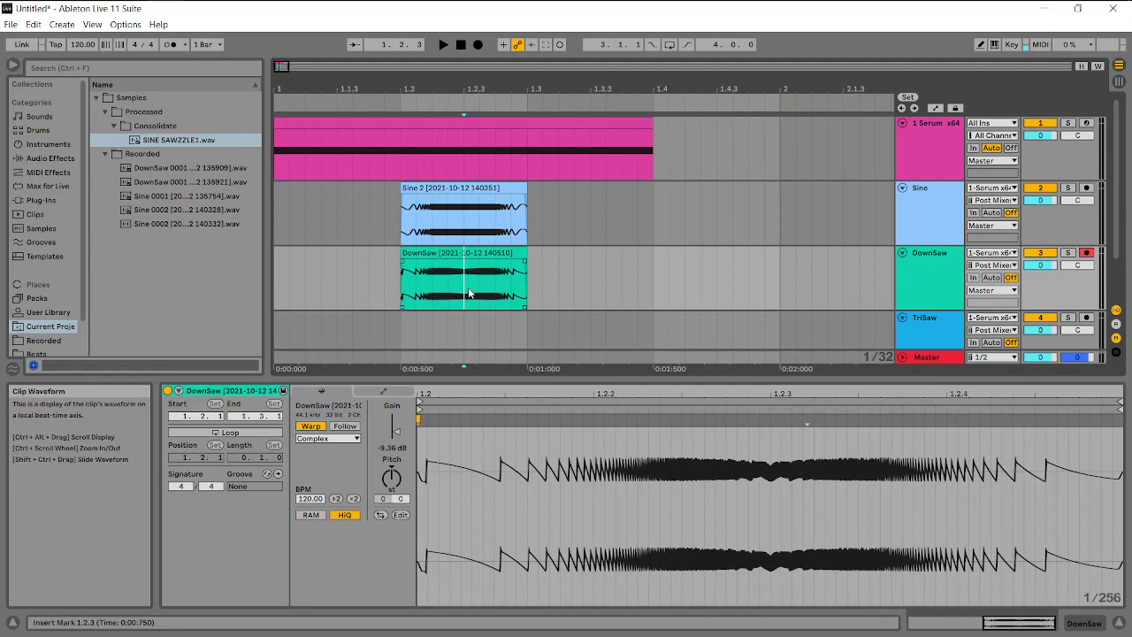
pyautogui.click(313, 426)
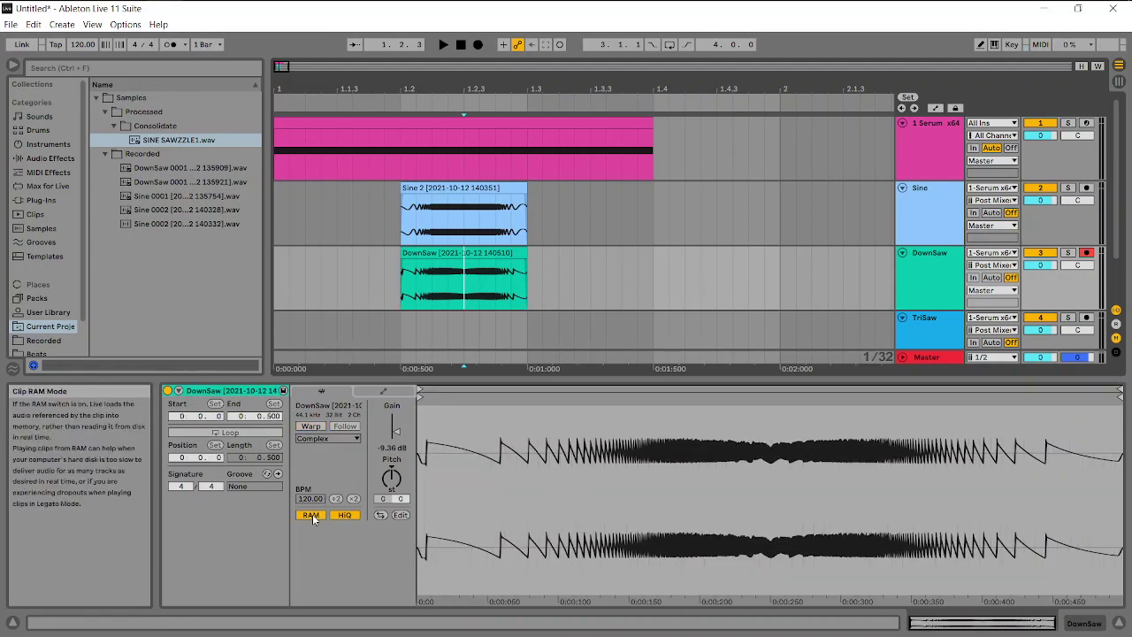
pyautogui.click(466, 210)
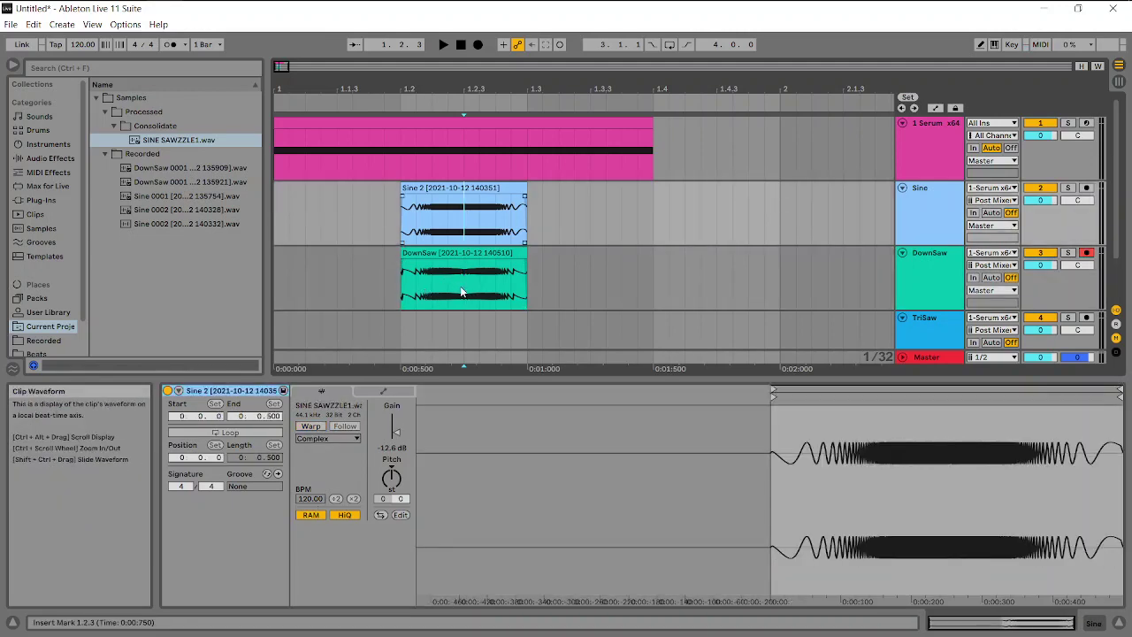
pyautogui.click(460, 289)
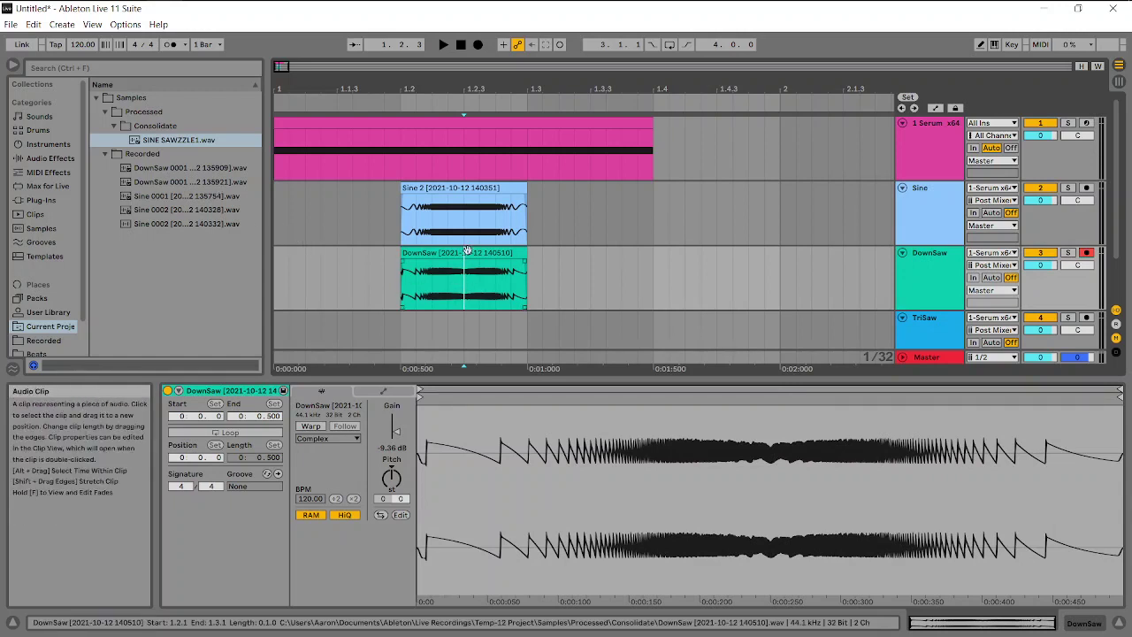
# - Reveal the consolidated DownSaw sample file in the browser and rename it to DownSazzle1
pyautogui.click(434, 253)
pyautogui.click(338, 406)
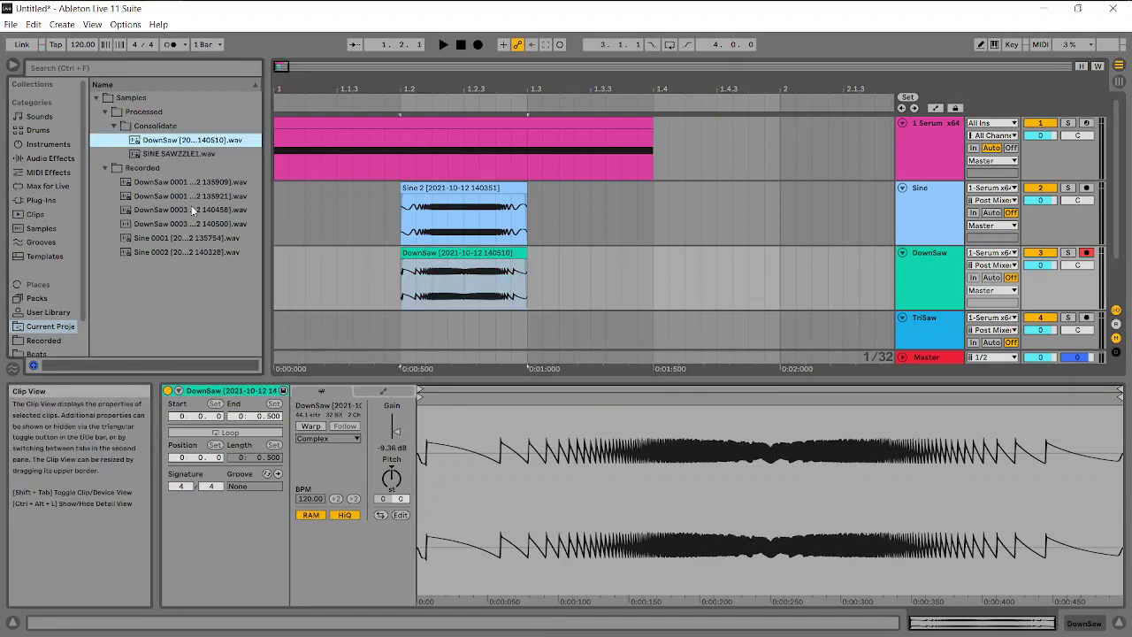
pyautogui.rightClick(168, 144)
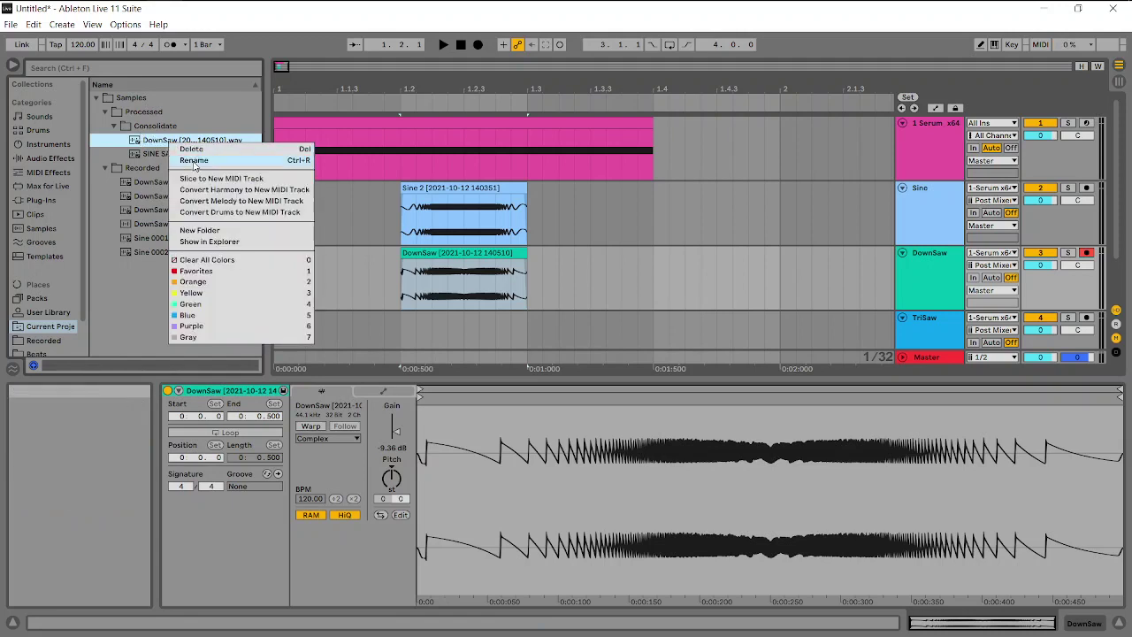
pyautogui.click(193, 160)
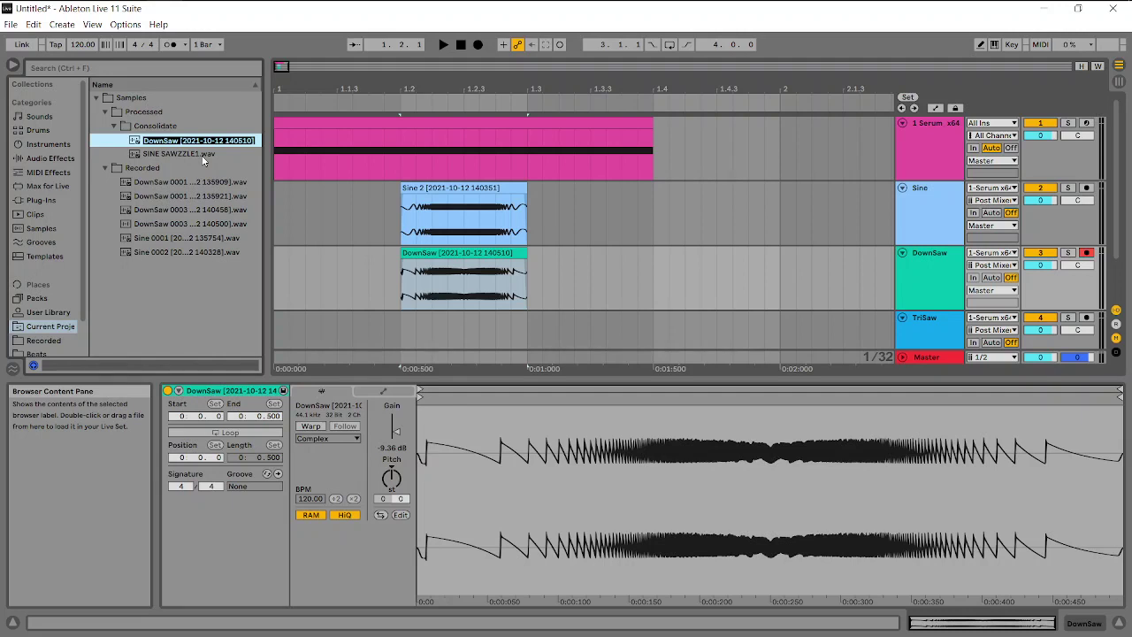
pyautogui.write('DownSazzle1')
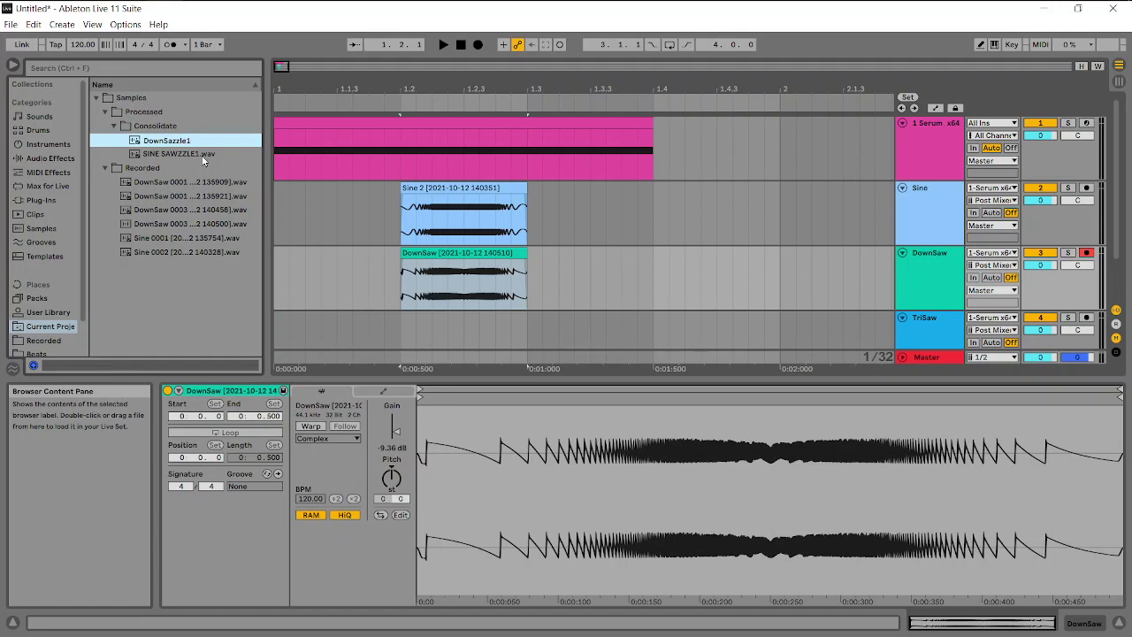
pyautogui.press('Return')
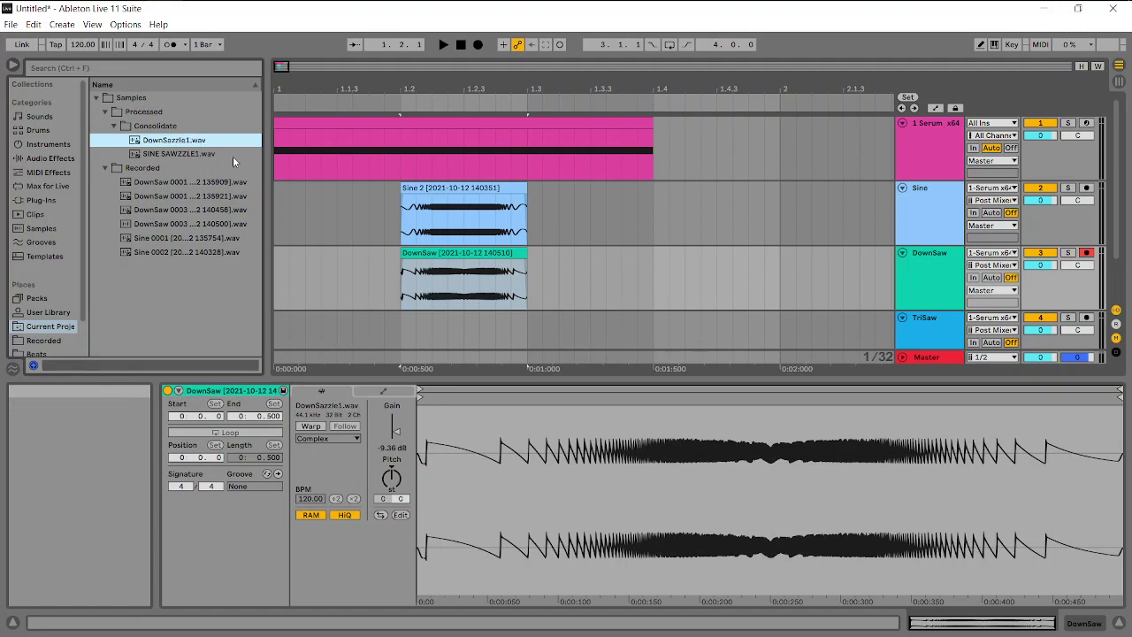
# - Arm the TriSaw track and change Serum's OSC A wavetable position to the triangle wave, closing the plug-in window
pyautogui.click(1086, 317)
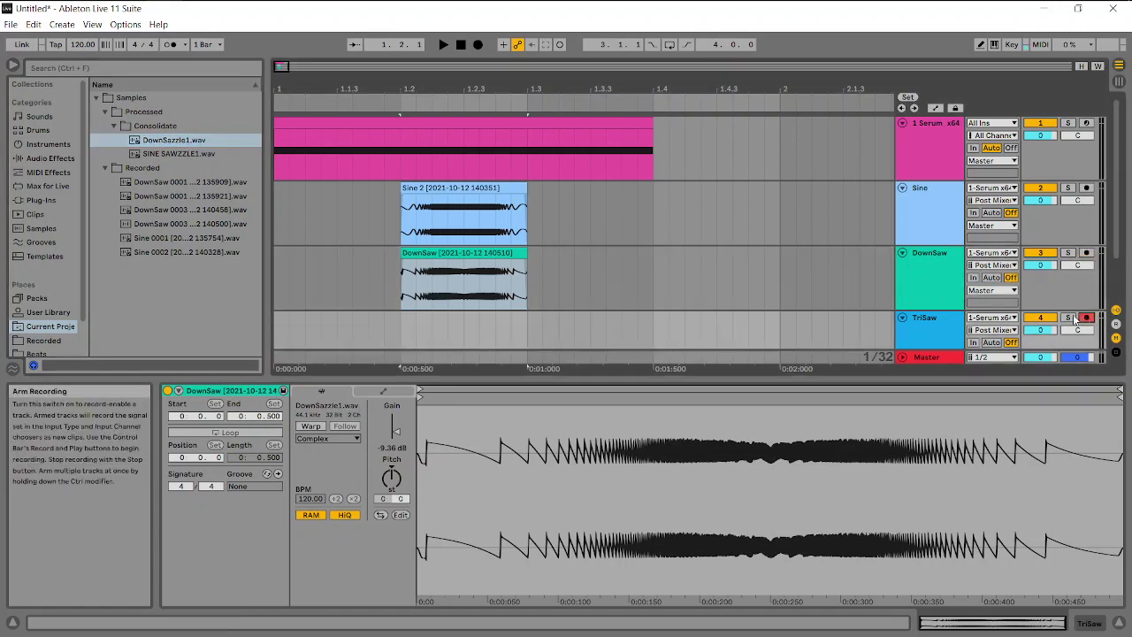
pyautogui.click(941, 140)
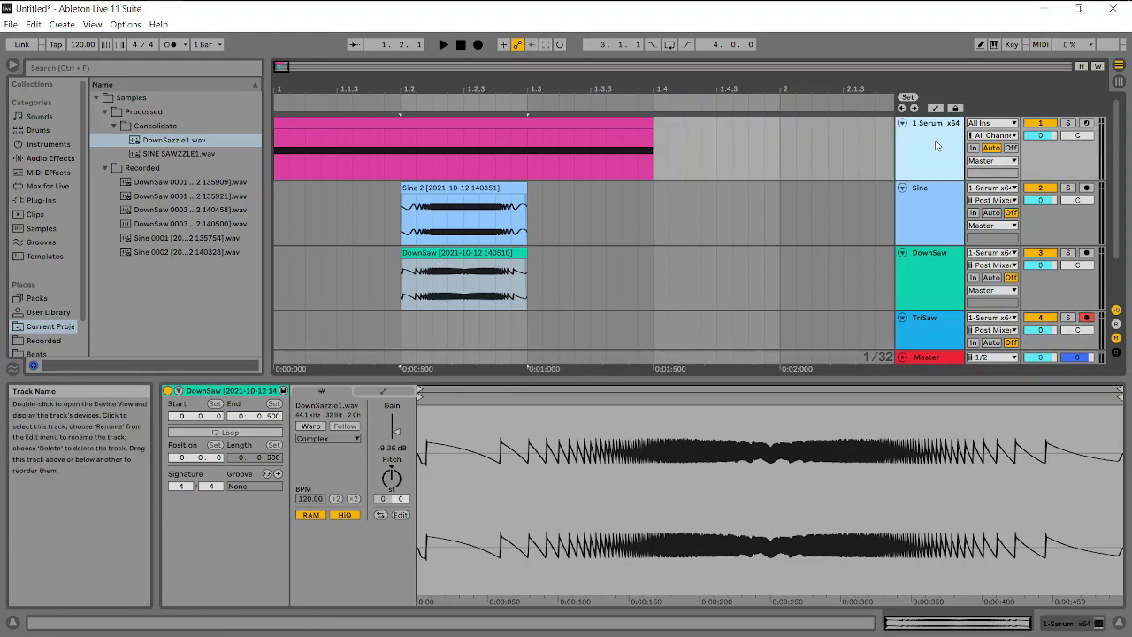
pyautogui.hotkey('shift', 'Tab')
pyautogui.click(201, 473)
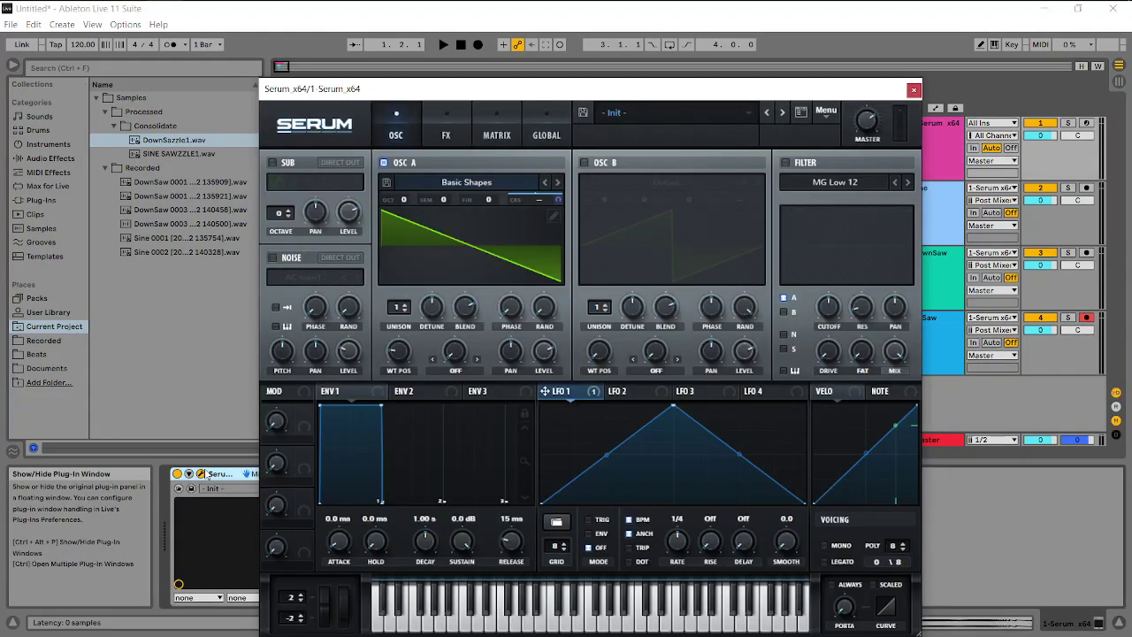
pyautogui.moveTo(390, 353); pyautogui.dragTo(395, 324)
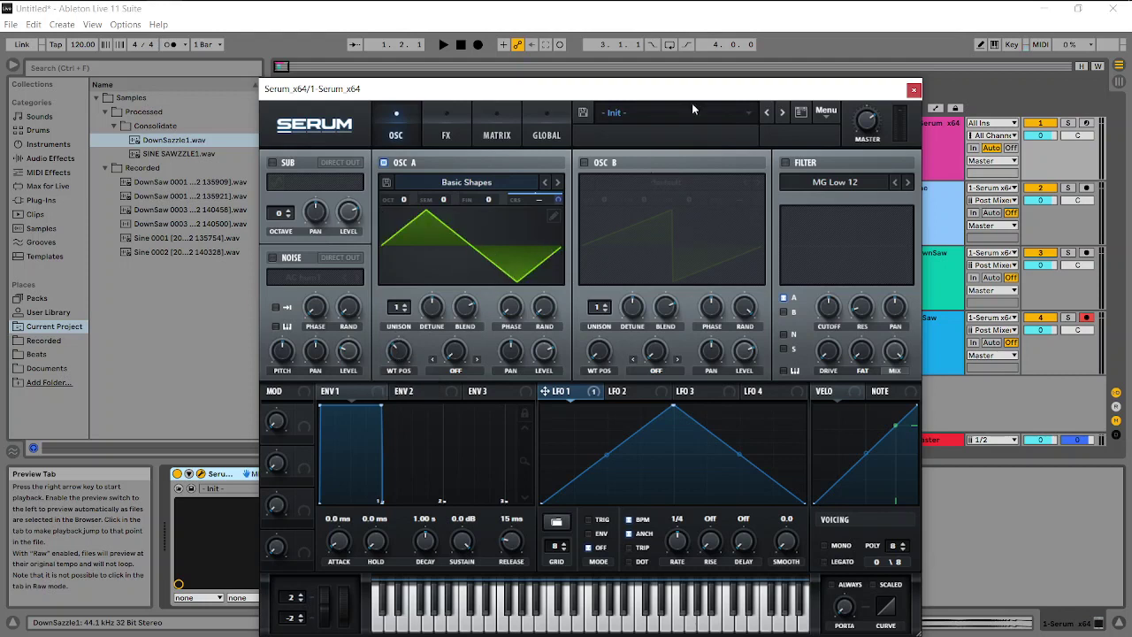
pyautogui.click(913, 91)
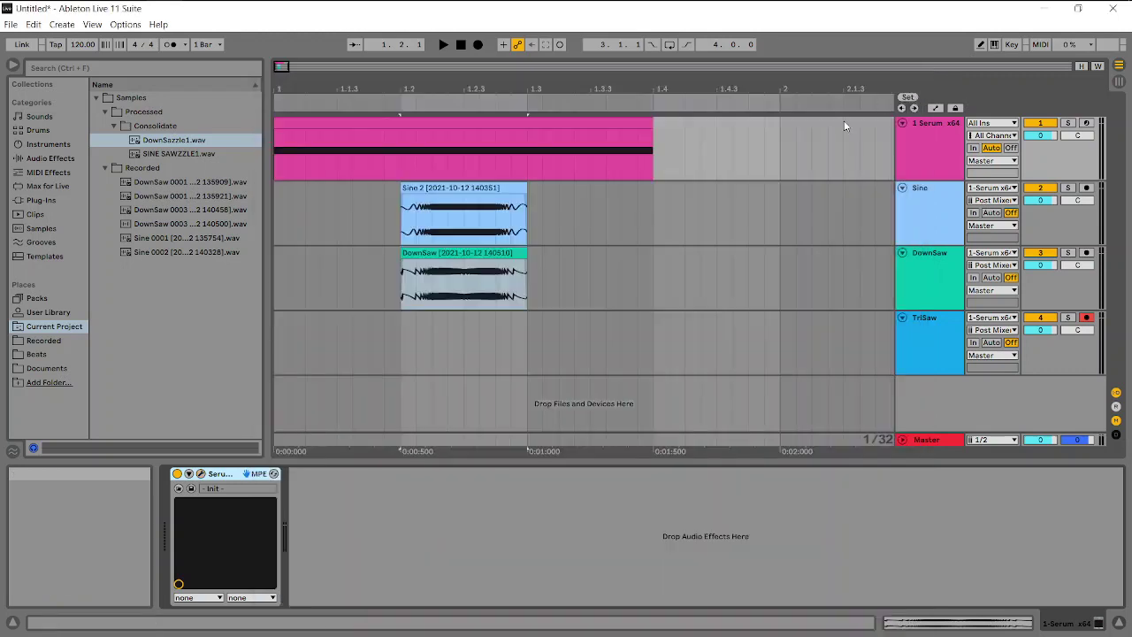
# - Record Serum's triangle output onto the TriSaw track from bar 1 to just past 1.4
pyautogui.click(529, 369)
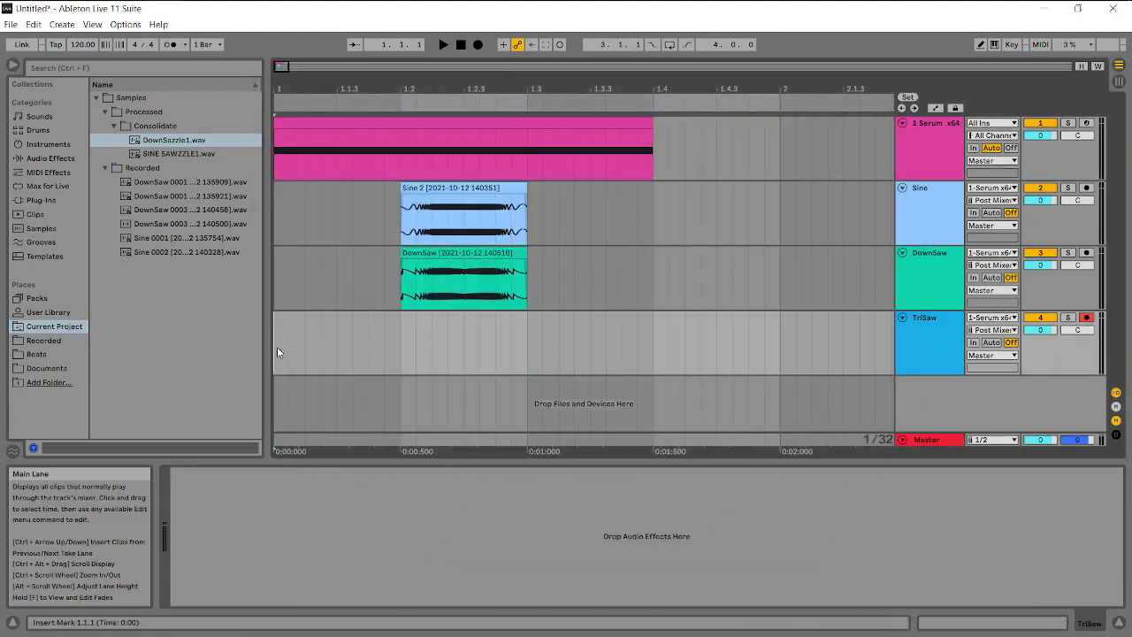
pyautogui.click(477, 46)
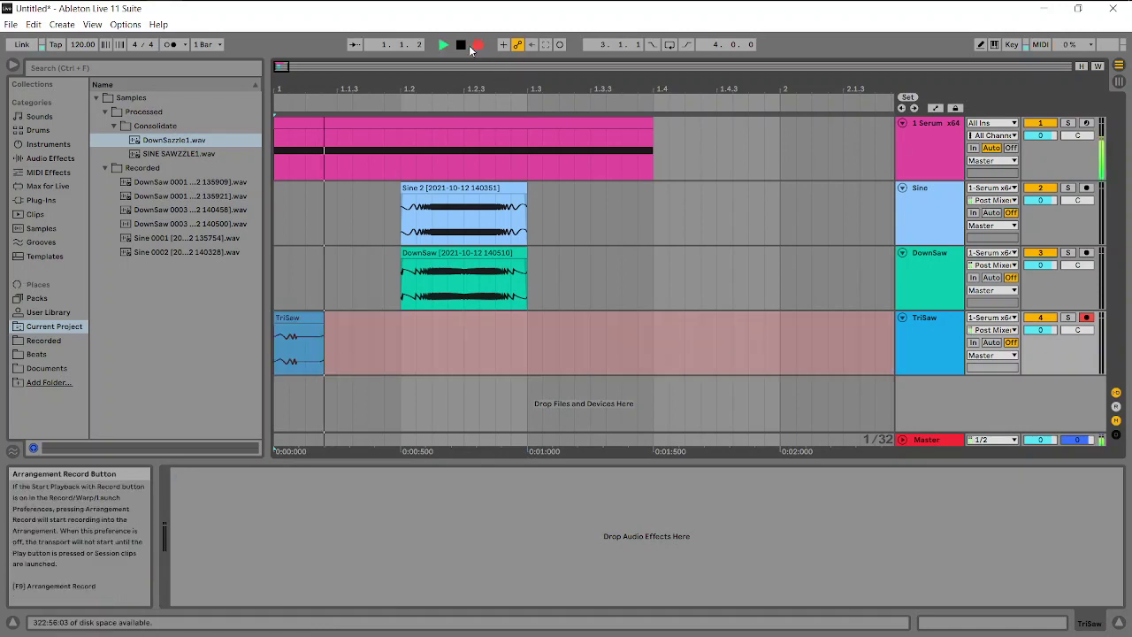
pyautogui.click(460, 46)
pyautogui.click(460, 46)
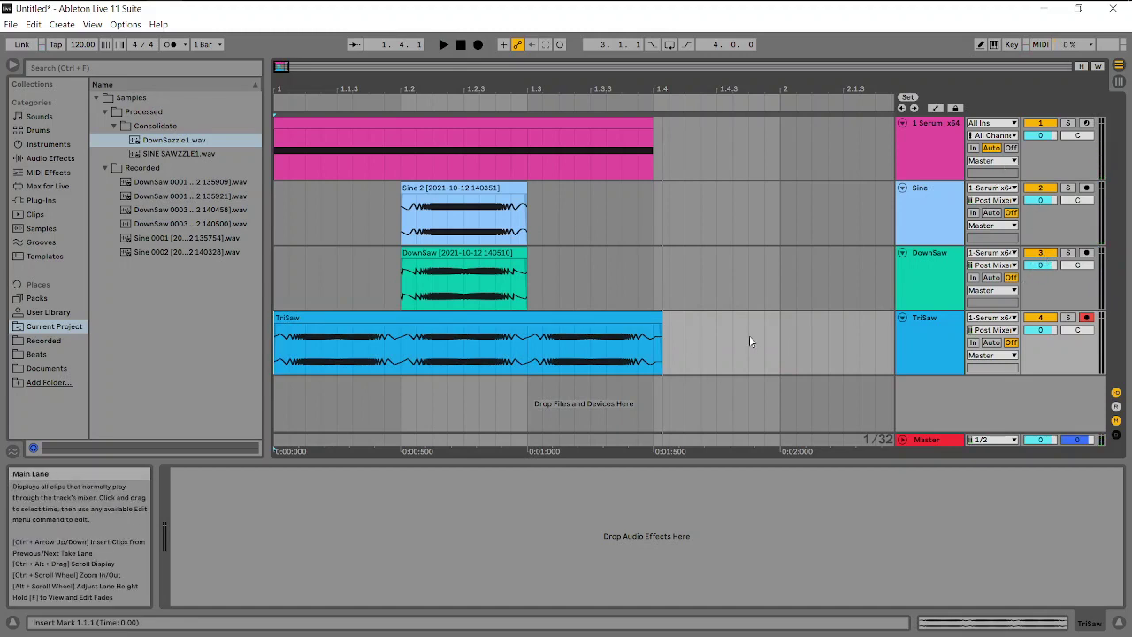
# - Trim the TriSaw recording to the section from 1.2 to 1.3 by deleting the audio on either side
pyautogui.moveTo(669, 320); pyautogui.dragTo(523, 320)
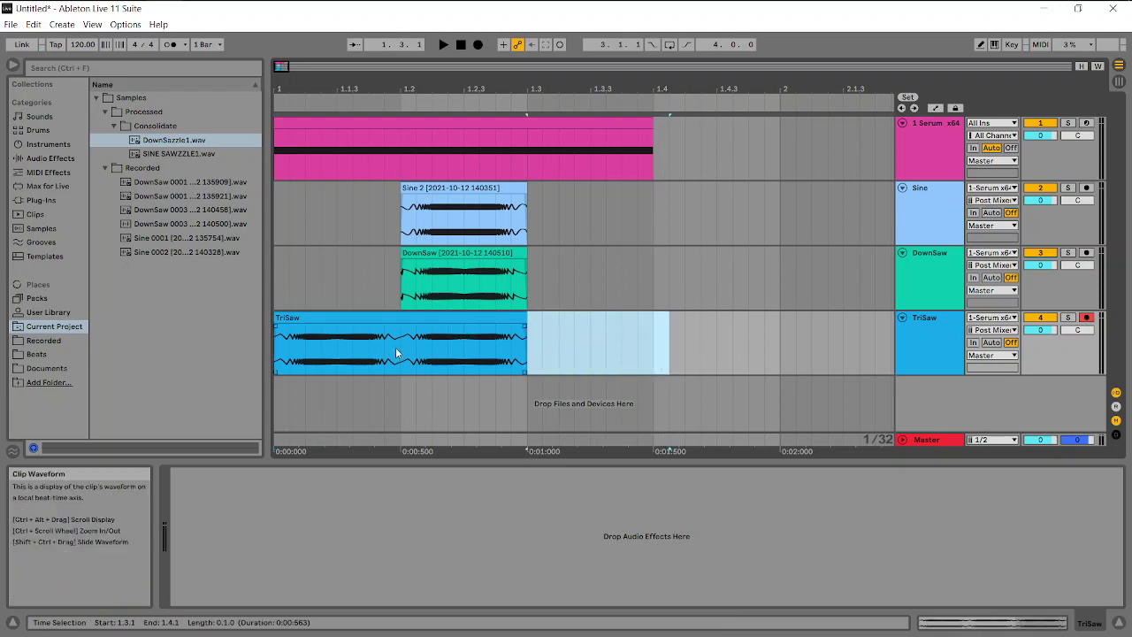
pyautogui.press('Delete')
pyautogui.moveTo(400, 354); pyautogui.dragTo(266, 317)
pyautogui.press('Delete')
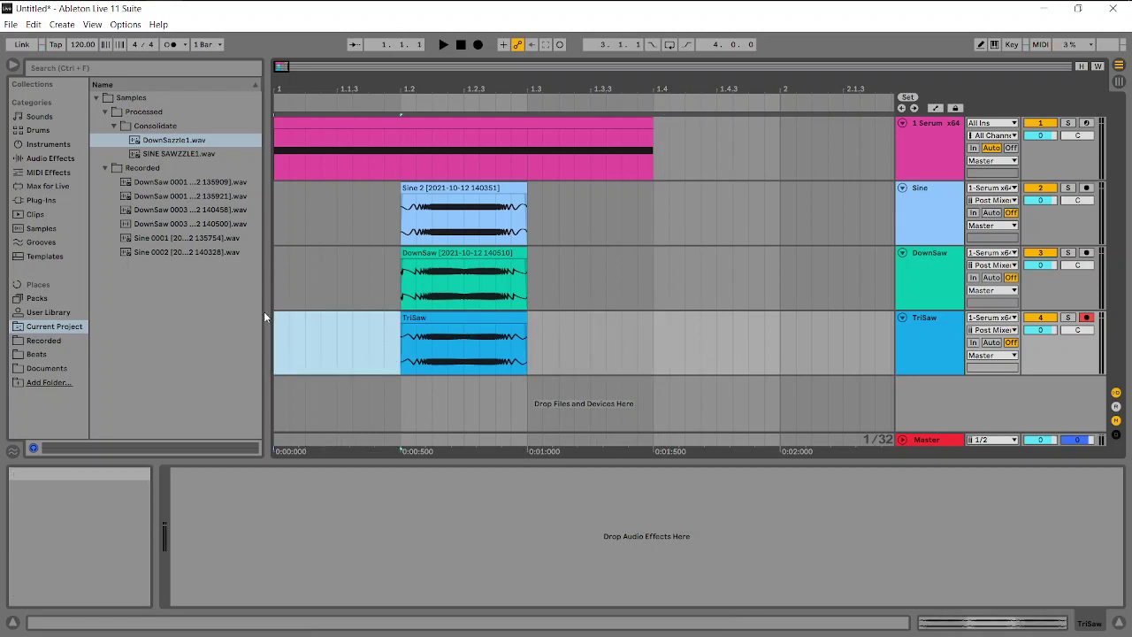
# - Open the trimmed TriSaw clip's properties and consolidate the clip into its own sample
pyautogui.click(469, 314)
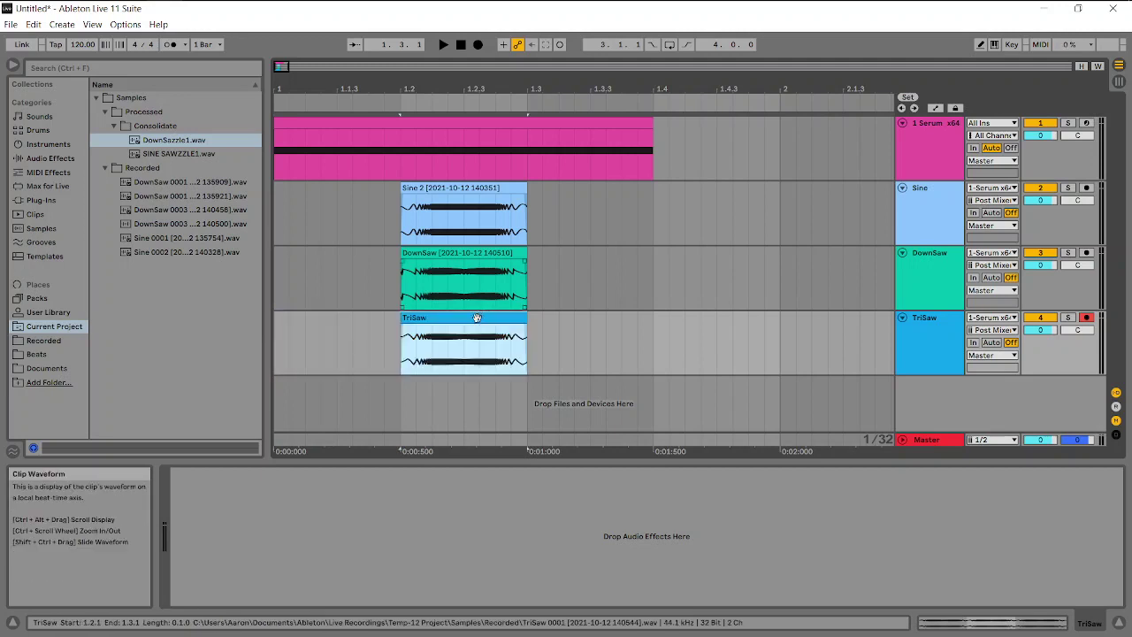
pyautogui.doubleClick(475, 319)
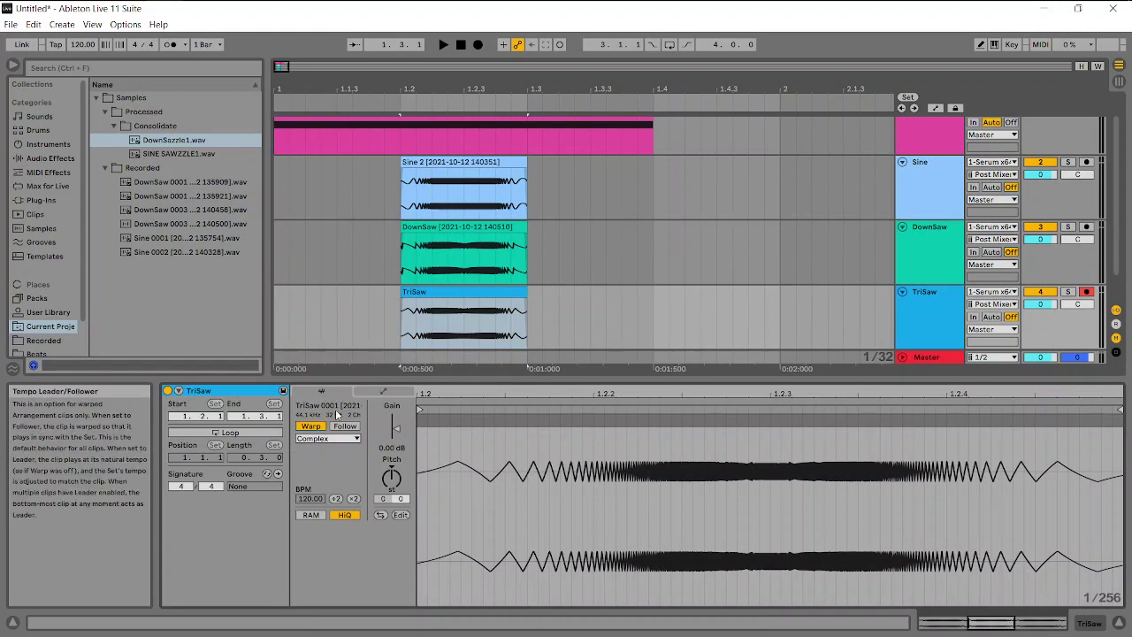
pyautogui.click(477, 349)
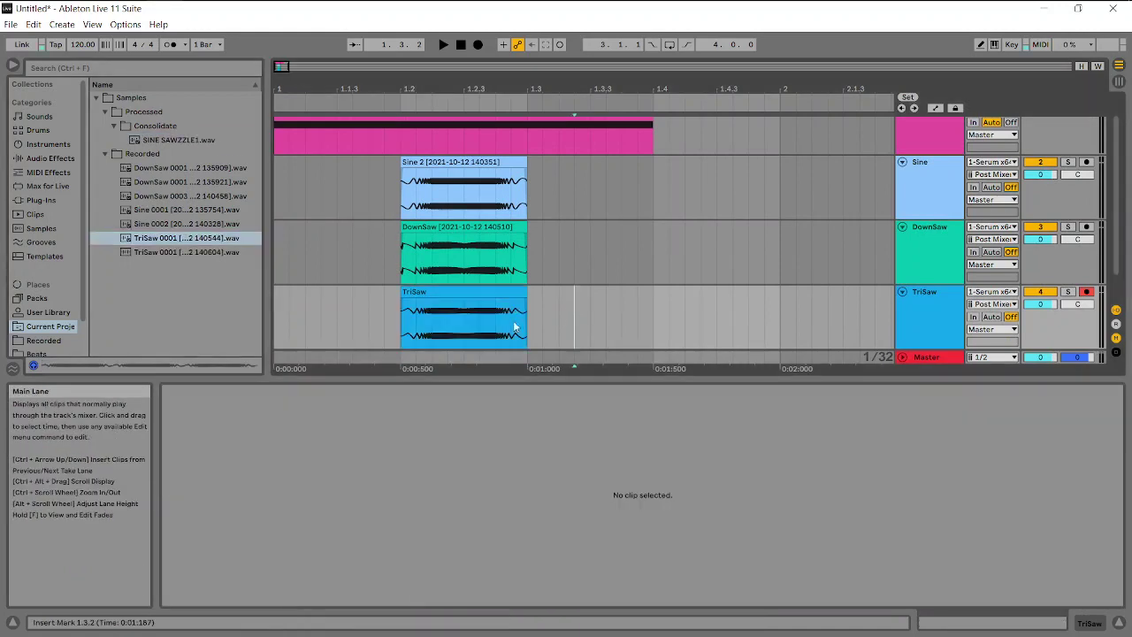
pyautogui.click(468, 292)
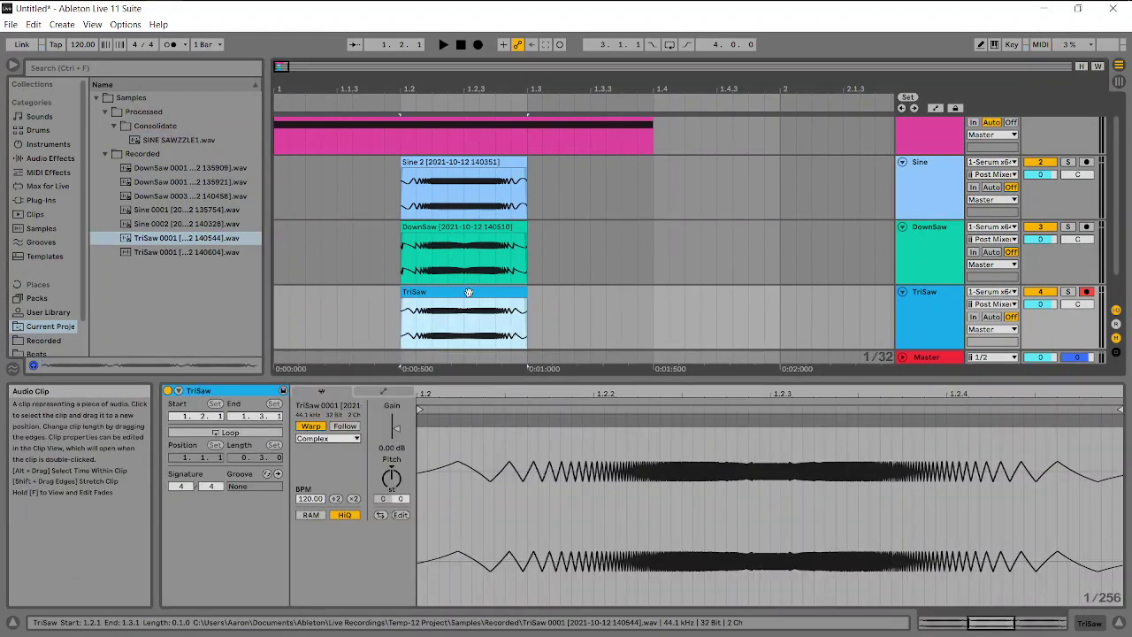
pyautogui.hotkey('ctrl', 'j')
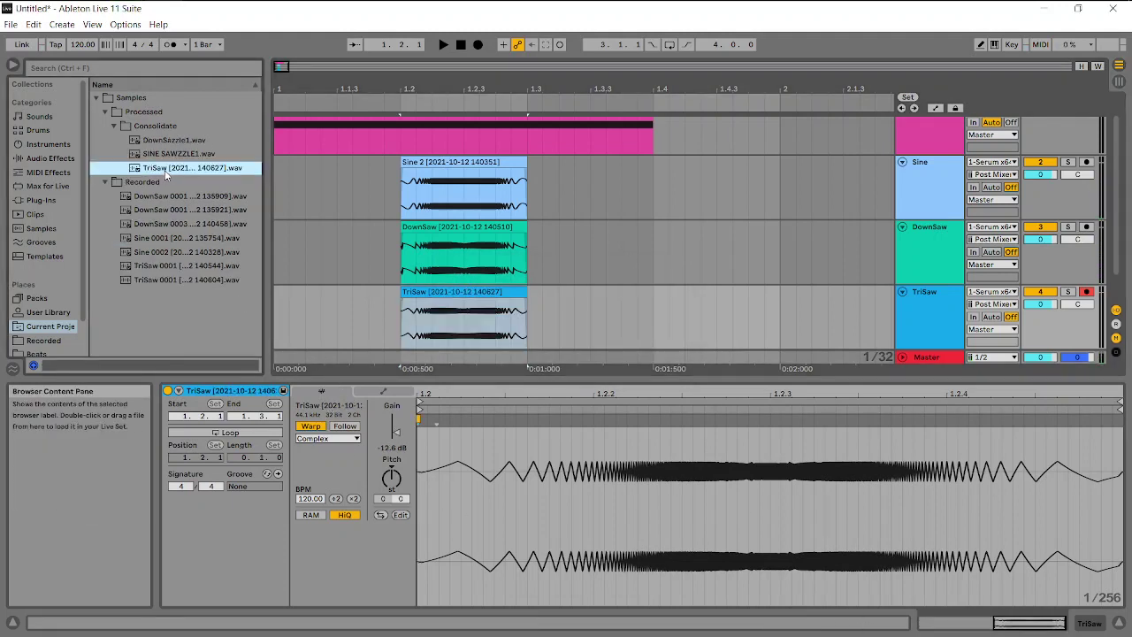
# - Rename the consolidated TriSaw sample file in the browser to TriSaw zzz1
pyautogui.rightClick(165, 174)
pyautogui.click(177, 176)
pyautogui.moveTo(172, 171); pyautogui.dragTo(297, 162)
pyautogui.write('zzz')
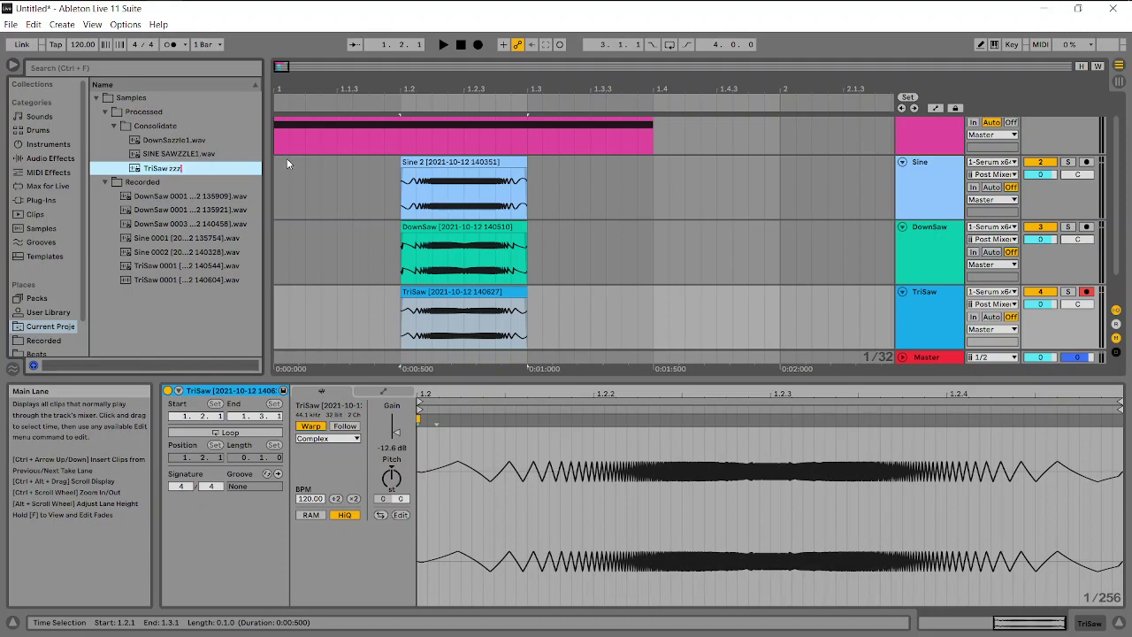
pyautogui.write('1')
pyautogui.press('Return')
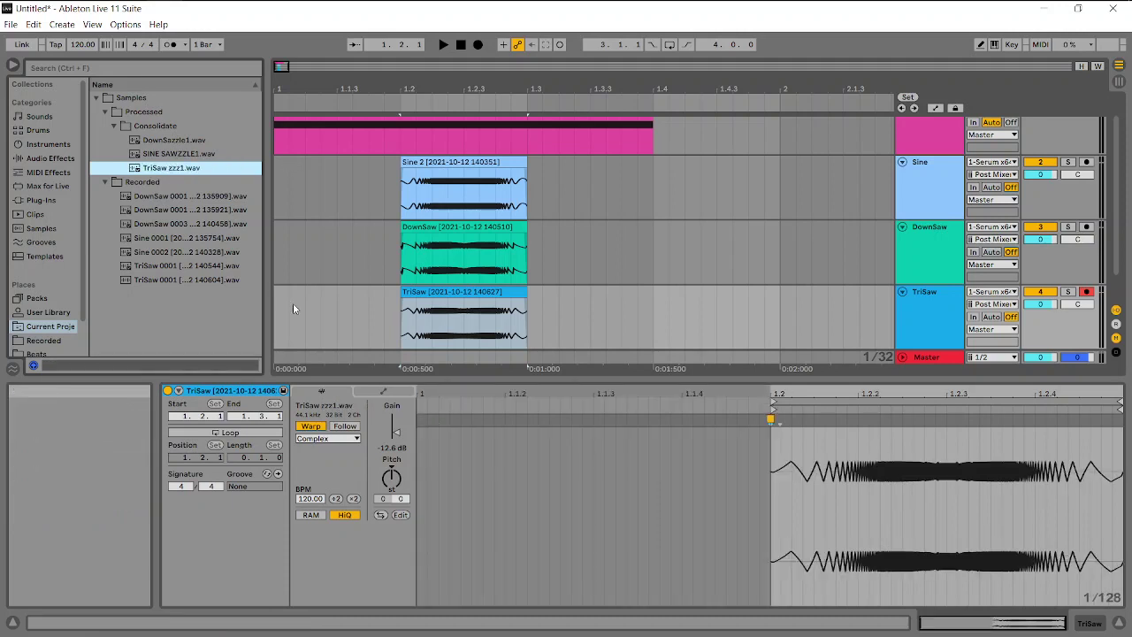
# - Open Serum and go through the consolidated DownSazzle1, SINE SAWZZLE1 and TriSaw zzz1 samples in the browser
pyautogui.click(761, 214)
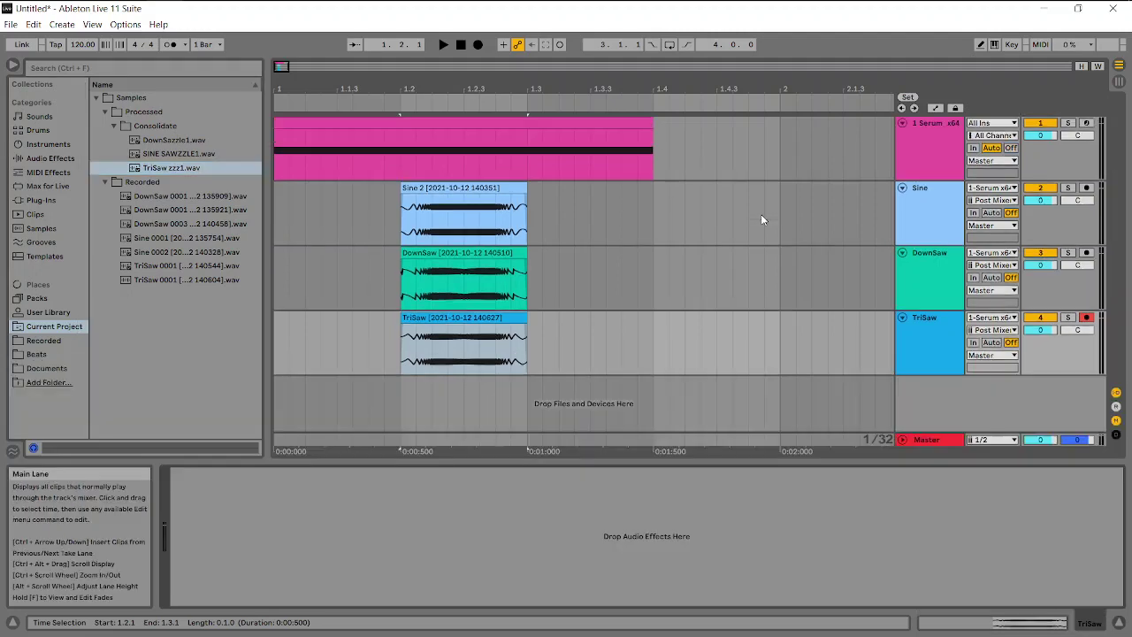
pyautogui.click(928, 156)
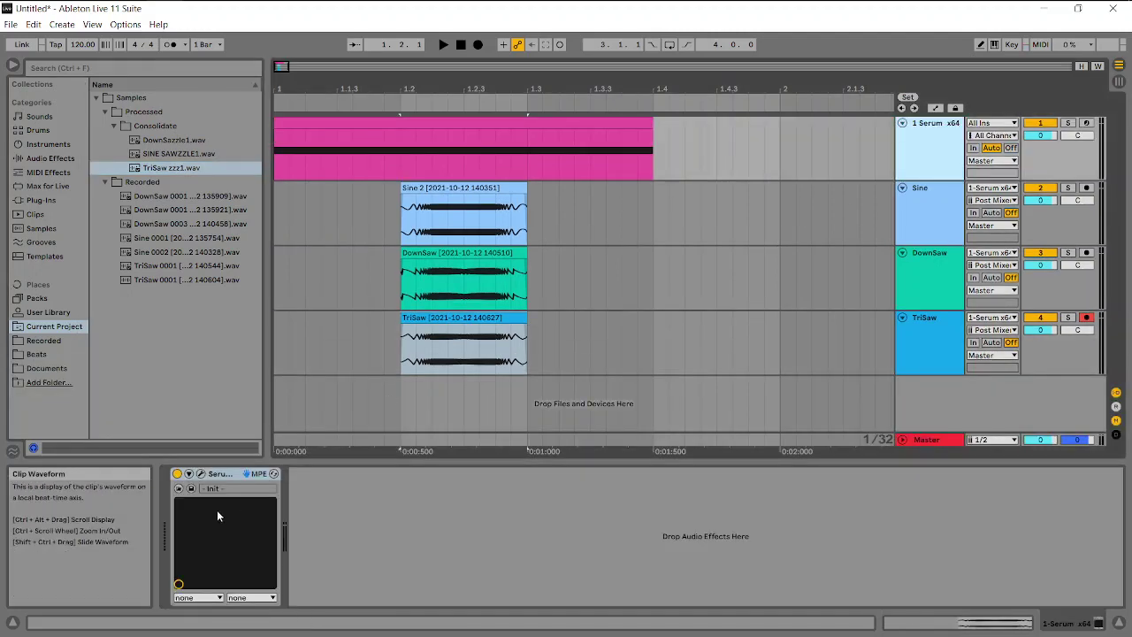
pyautogui.click(201, 474)
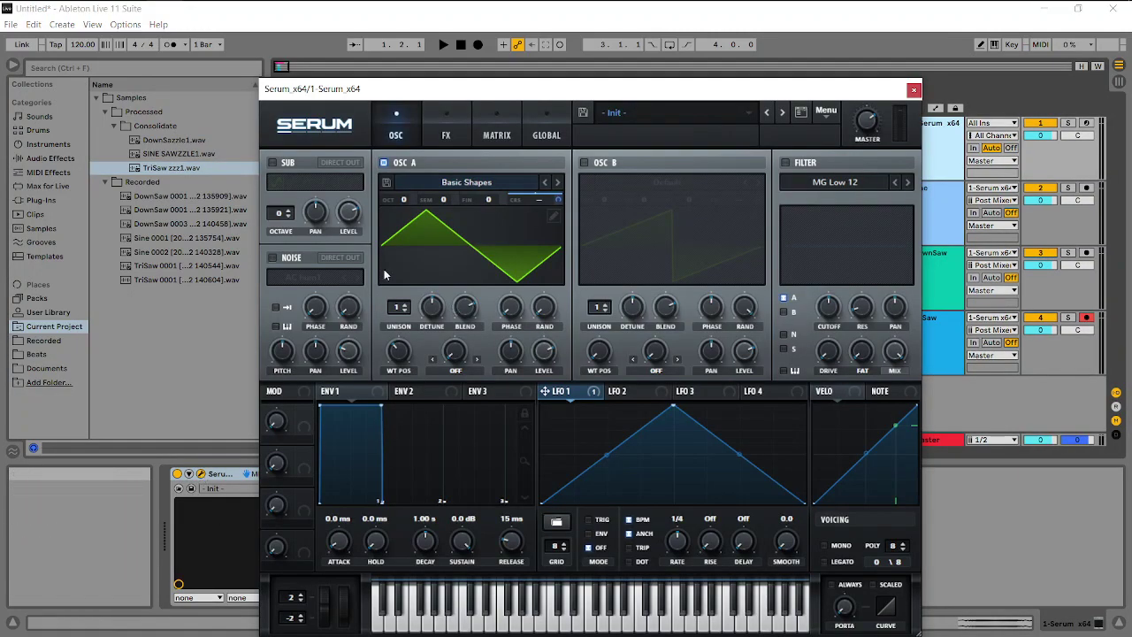
pyautogui.click(147, 141)
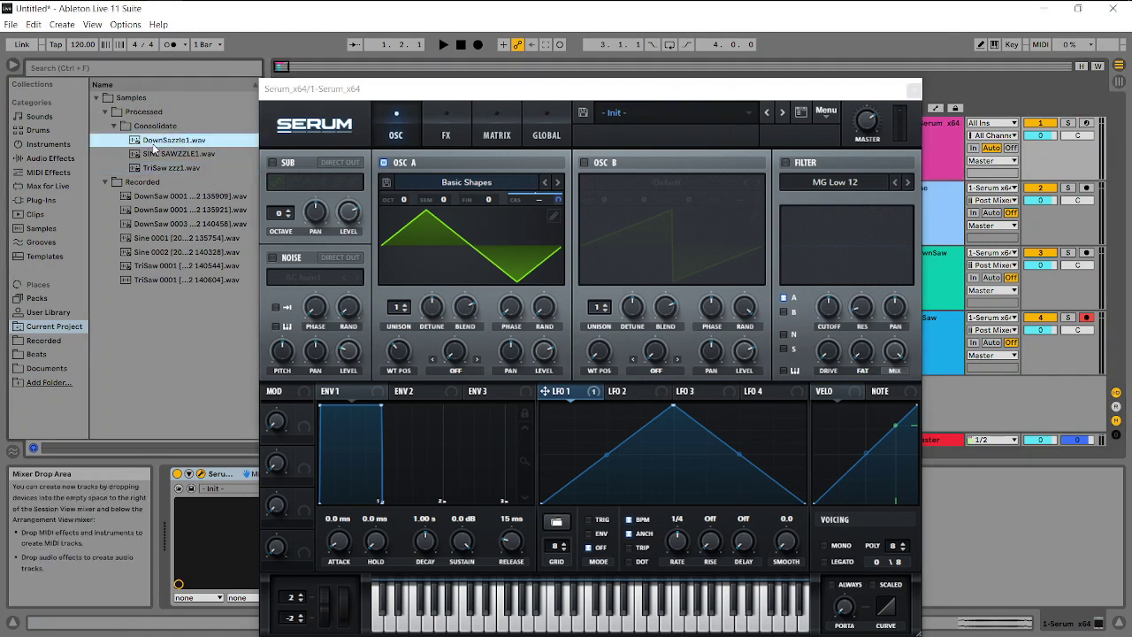
pyautogui.click(156, 156)
pyautogui.click(165, 168)
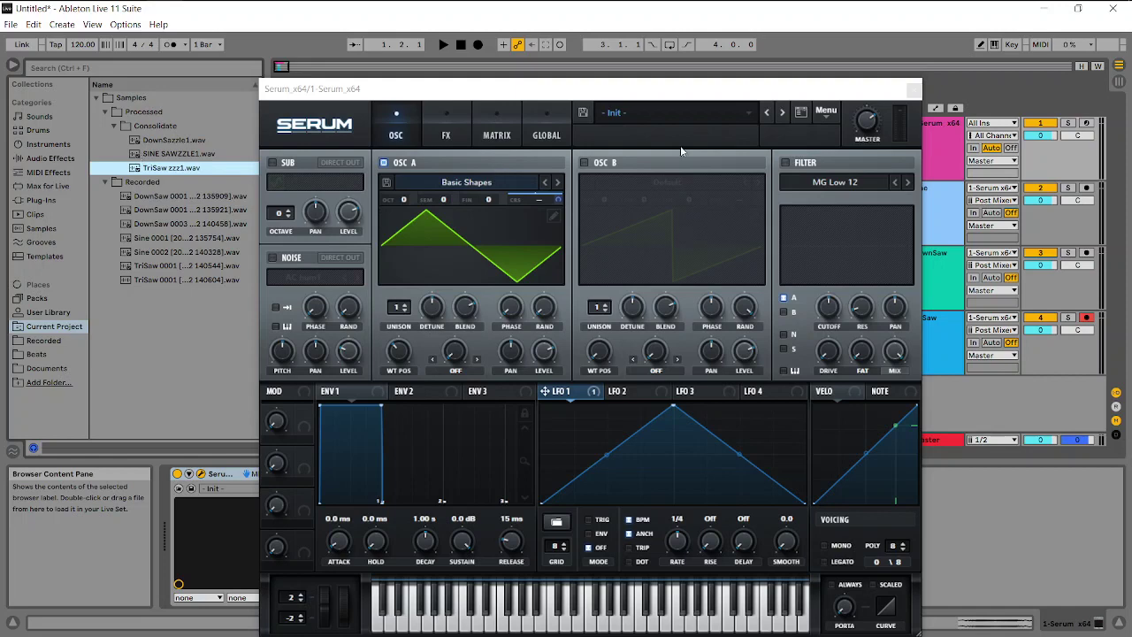
pyautogui.click(828, 111)
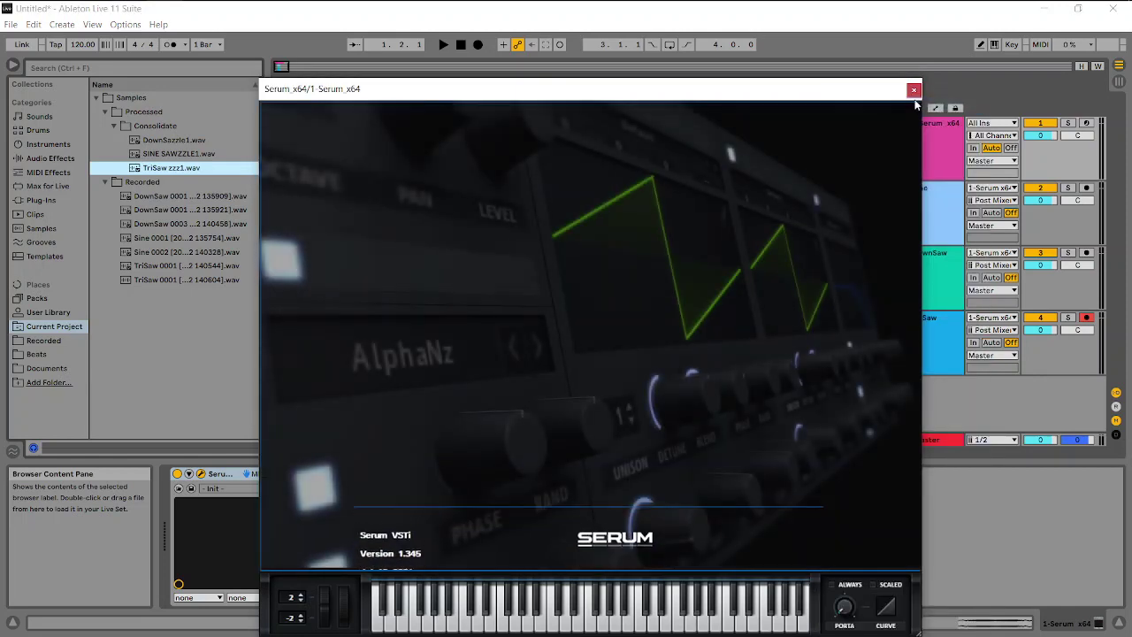
pyautogui.click(914, 89)
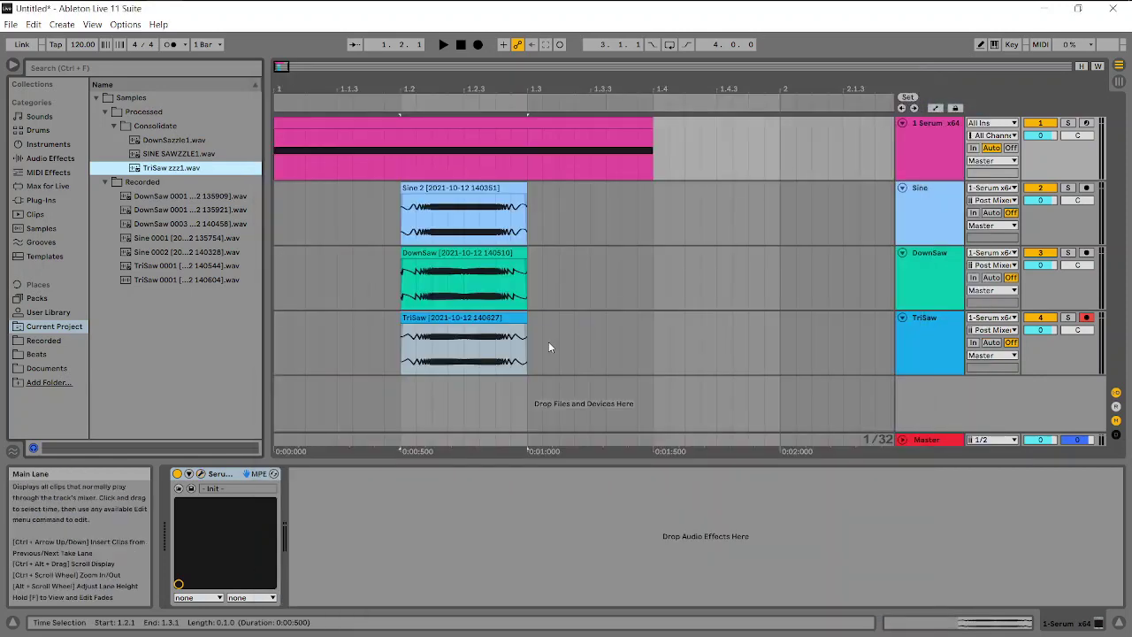
pyautogui.click(957, 153)
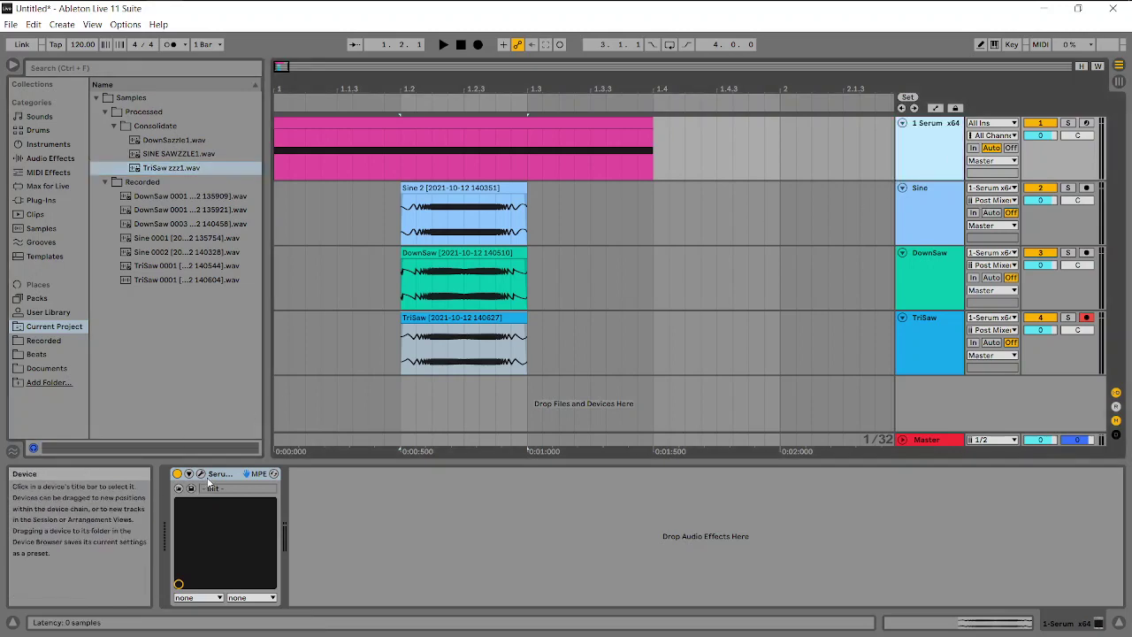
pyautogui.click(200, 474)
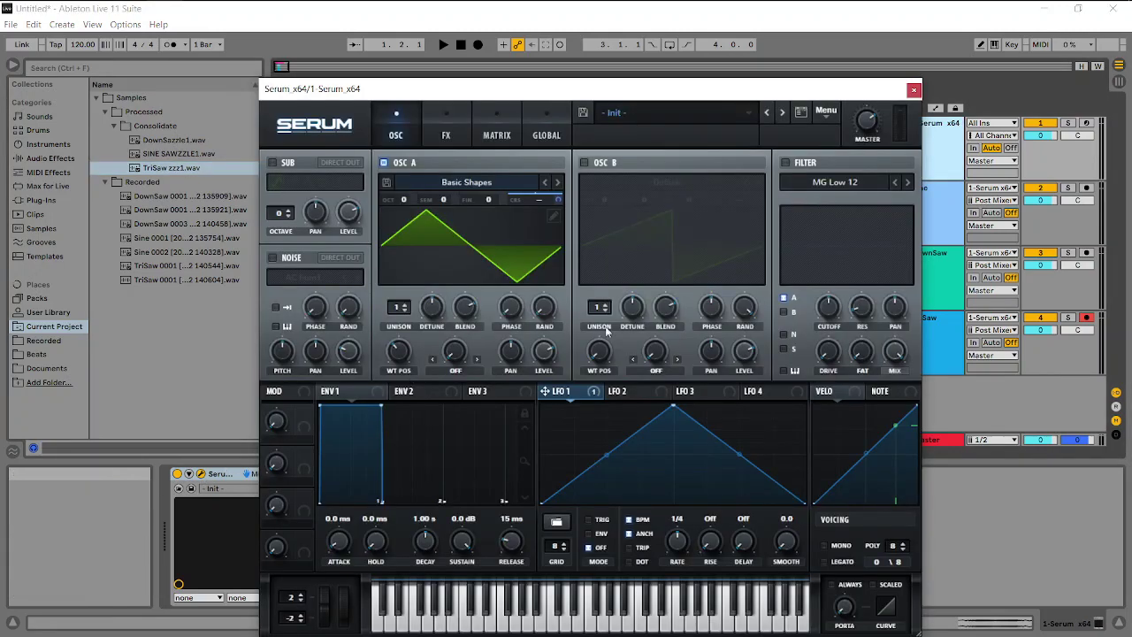
# - Reset Serum by initializing the preset, the modulations, and the LFOs with their LFO mods
pyautogui.click(826, 114)
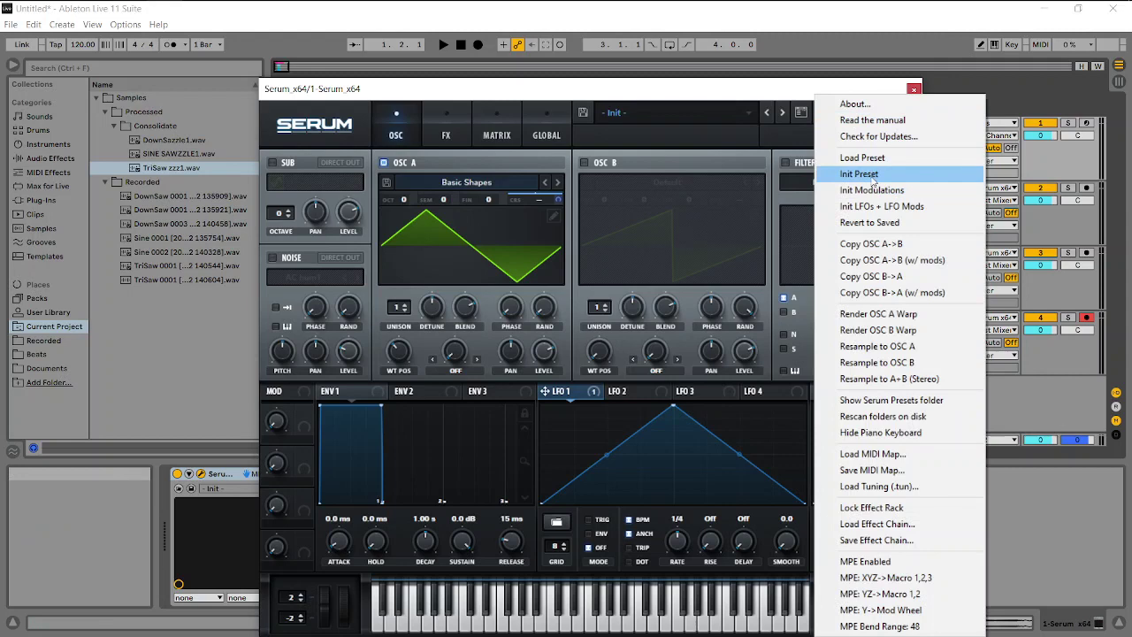
pyautogui.click(860, 175)
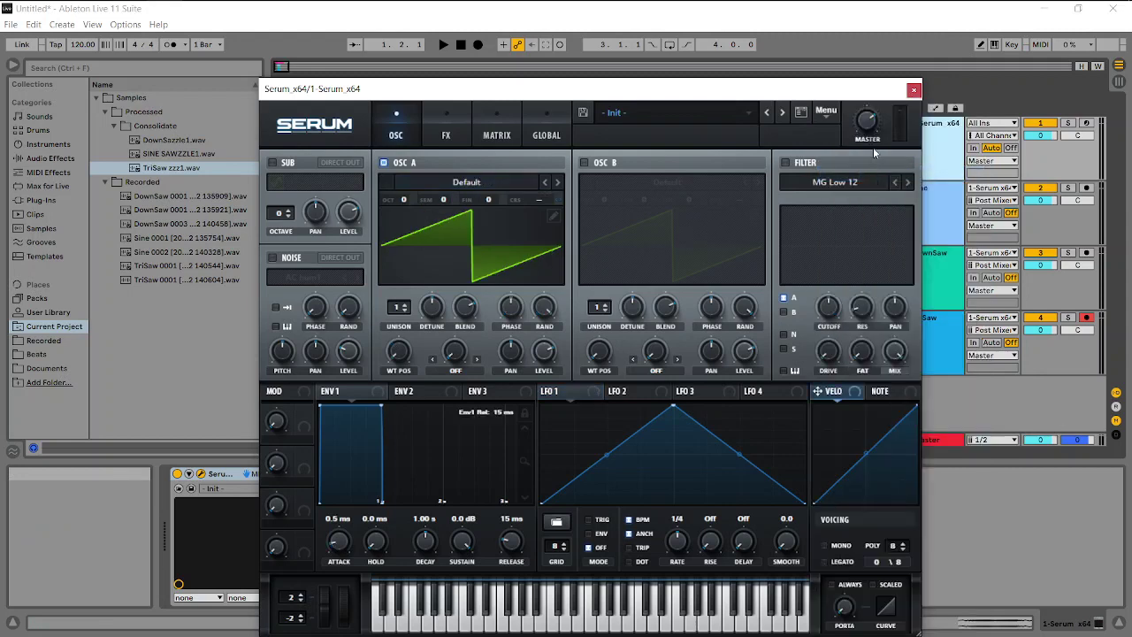
pyautogui.click(828, 113)
pyautogui.click(863, 190)
pyautogui.click(839, 115)
pyautogui.click(865, 206)
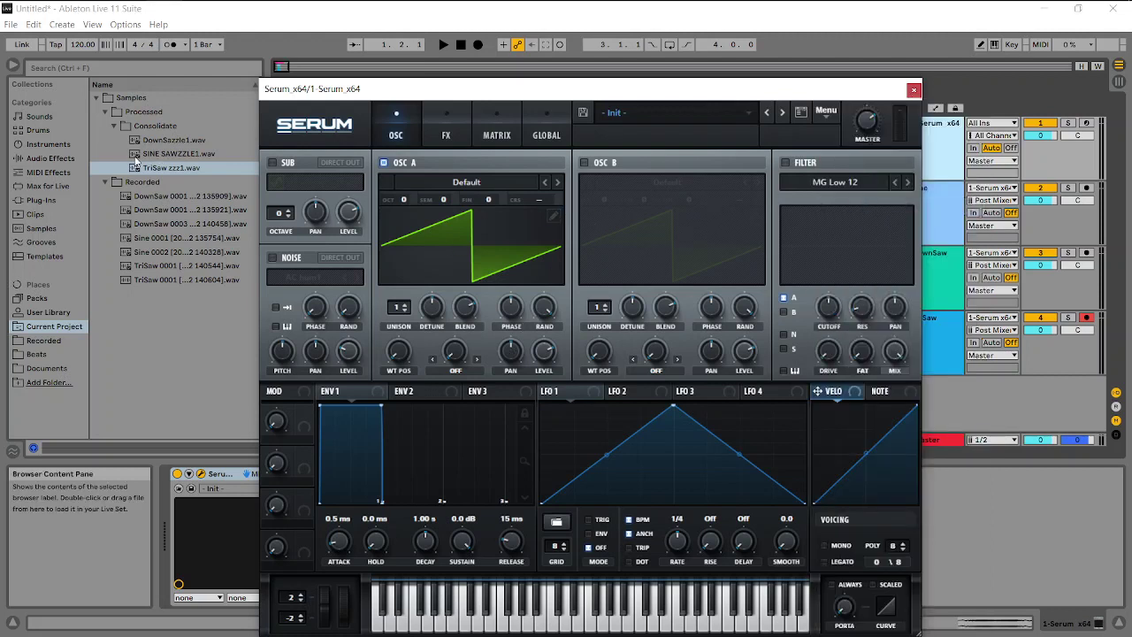
# - Import SINE SAWZZLE1.wav into OSC A as a wavetable using FFT 2048 and try its wavetable position
pyautogui.moveTo(137, 160); pyautogui.dragTo(506, 266)
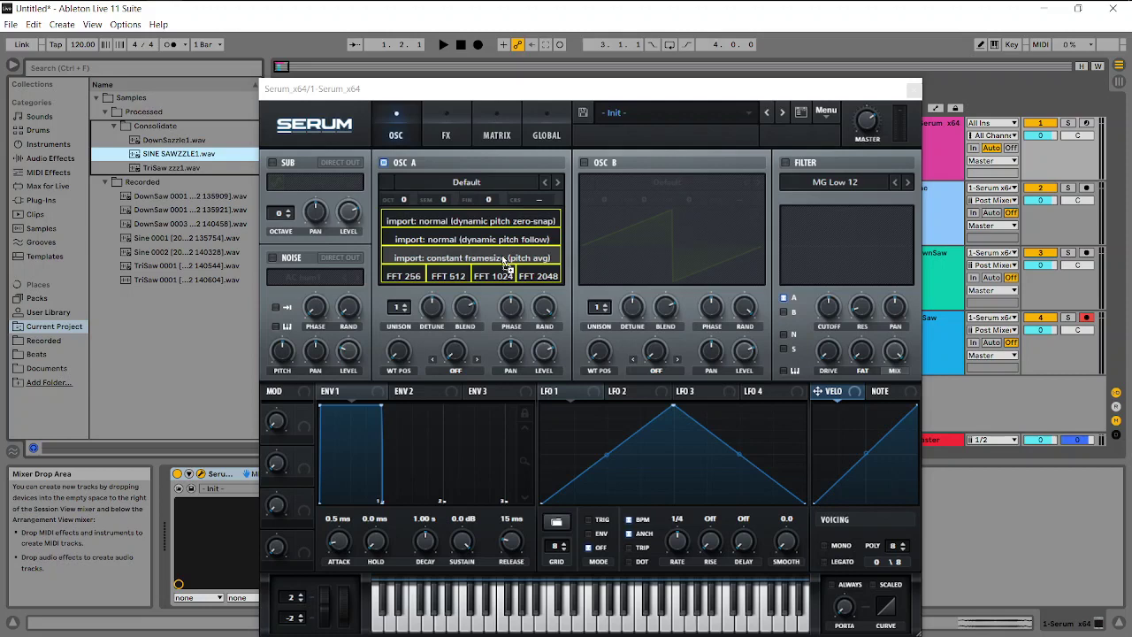
pyautogui.moveTo(503, 259); pyautogui.dragTo(543, 282)
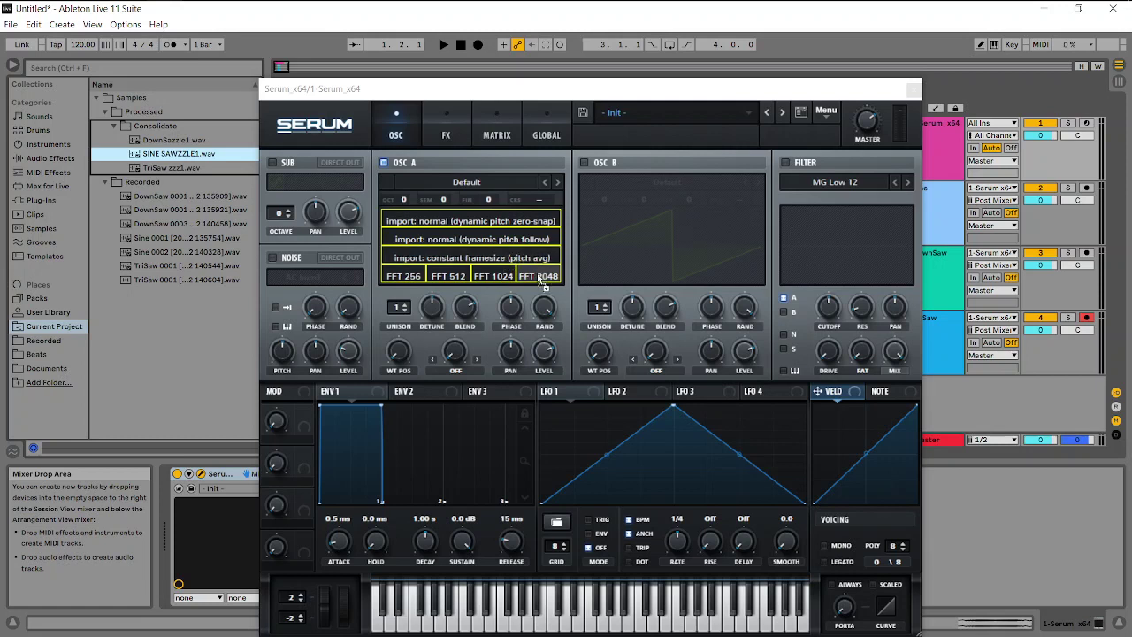
pyautogui.moveTo(542, 285); pyautogui.dragTo(538, 280)
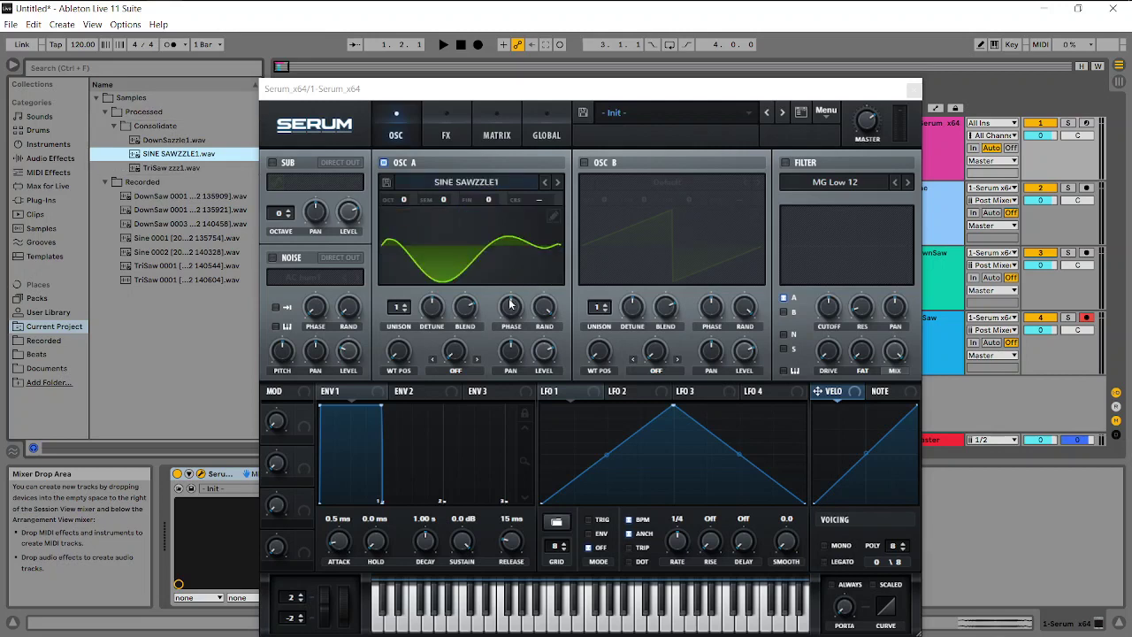
pyautogui.moveTo(397, 347); pyautogui.dragTo(468, 351)
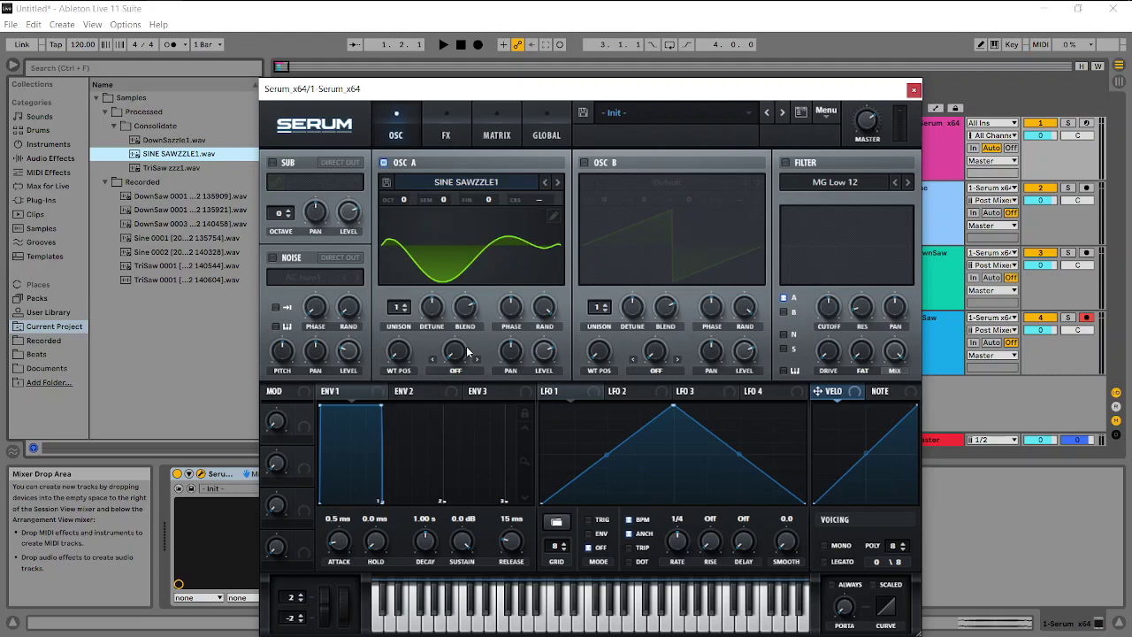
# - Apply Morph - Crossfade to the OSC A wavetable in the table editor and return to the oscillator view
pyautogui.click(553, 217)
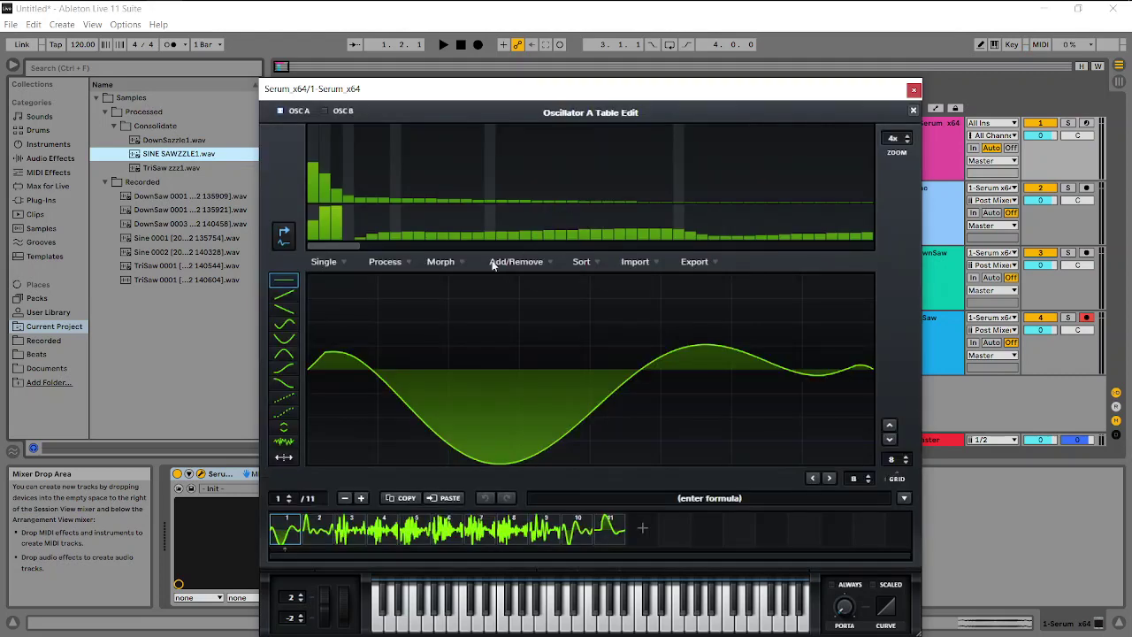
pyautogui.click(453, 262)
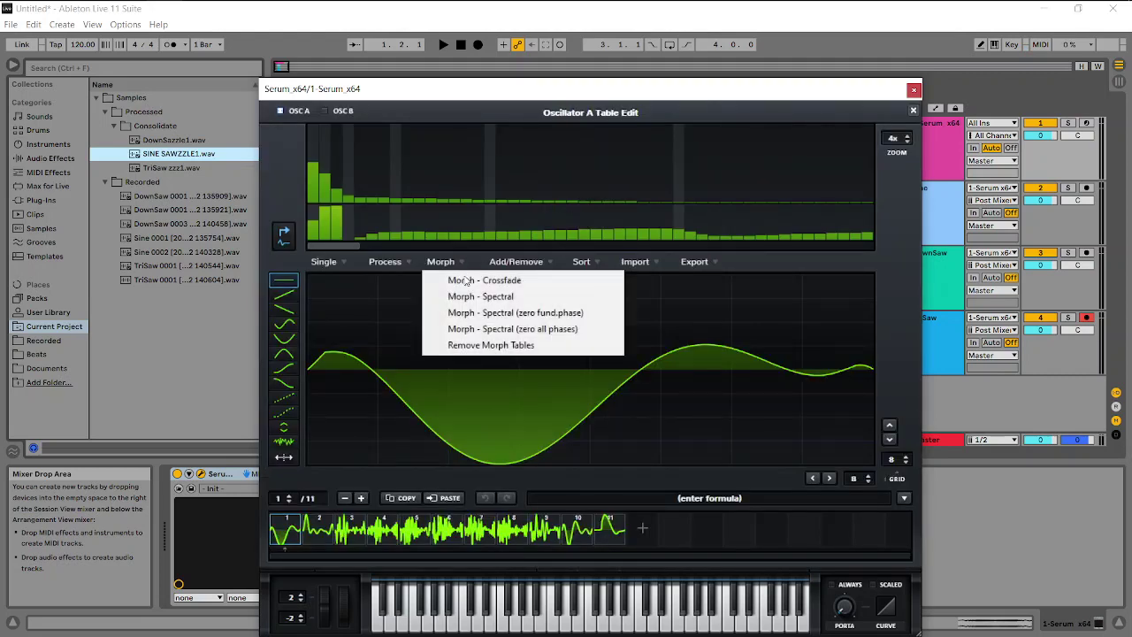
pyautogui.click(467, 278)
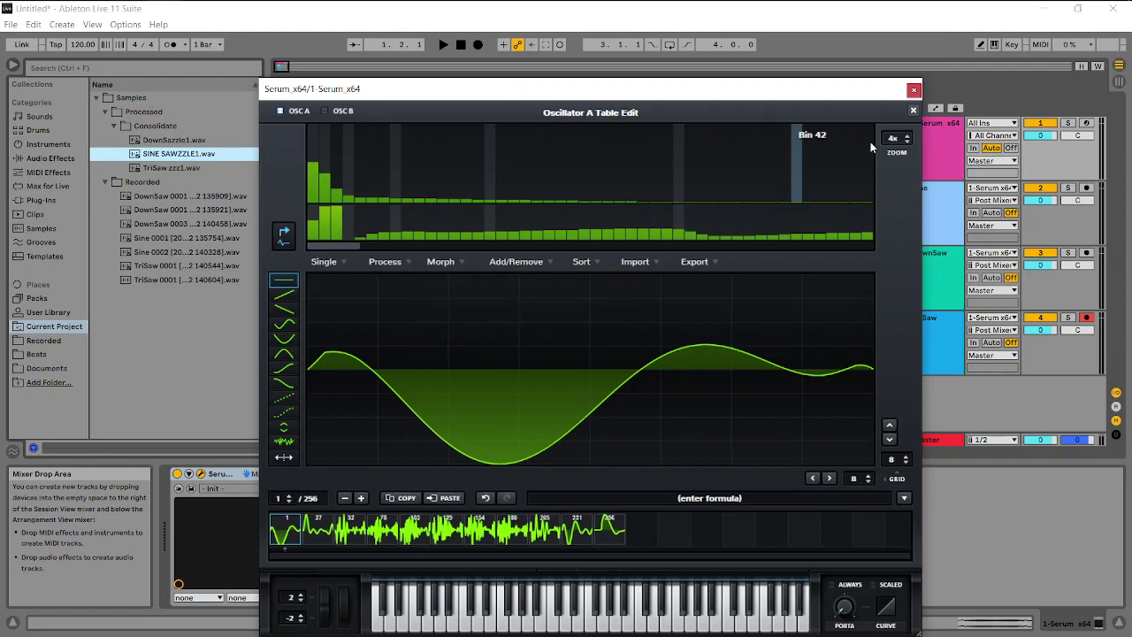
pyautogui.click(914, 108)
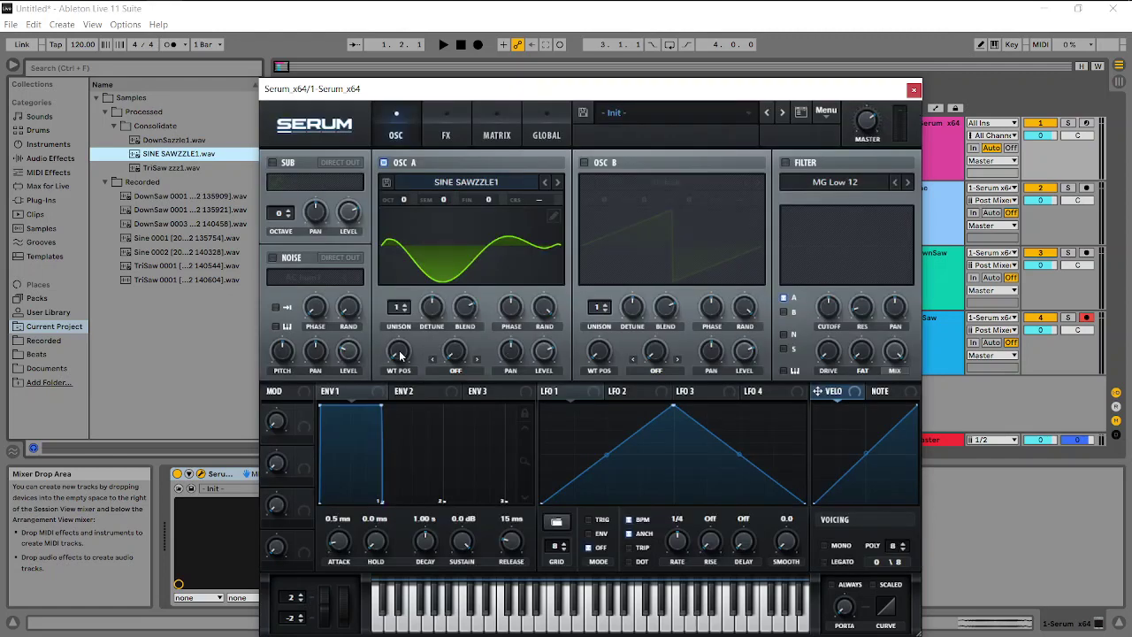
# - Sweep OSC A's wavetable position partway through the morphed table and arm the Serum track
pyautogui.moveTo(400, 354); pyautogui.dragTo(399, 332)
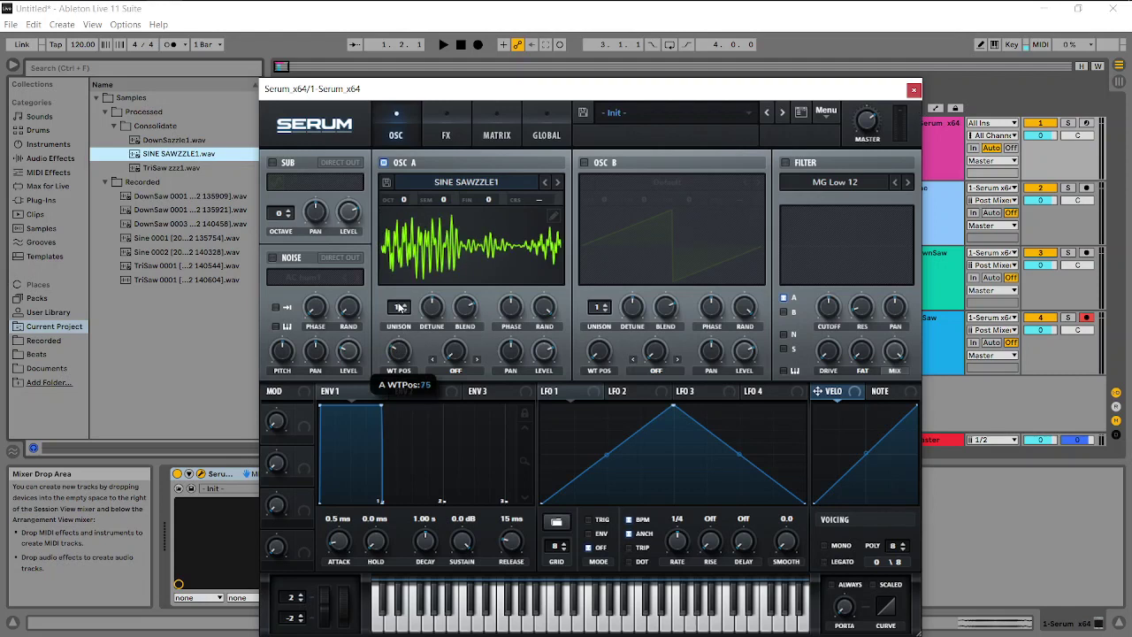
pyautogui.moveTo(400, 307); pyautogui.dragTo(400, 331)
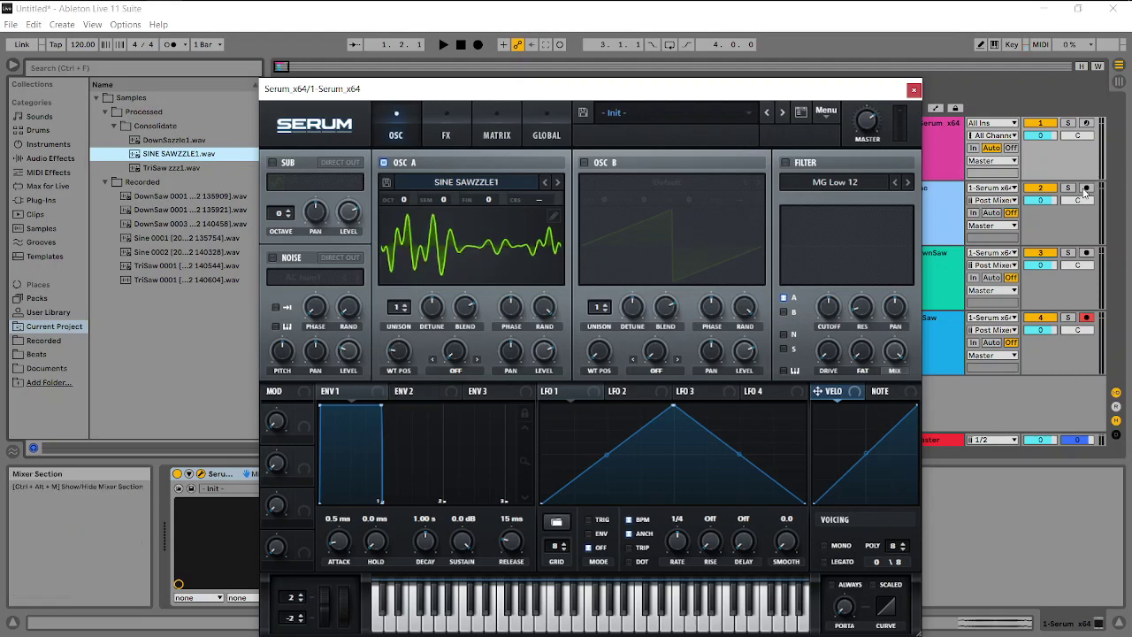
pyautogui.click(1086, 123)
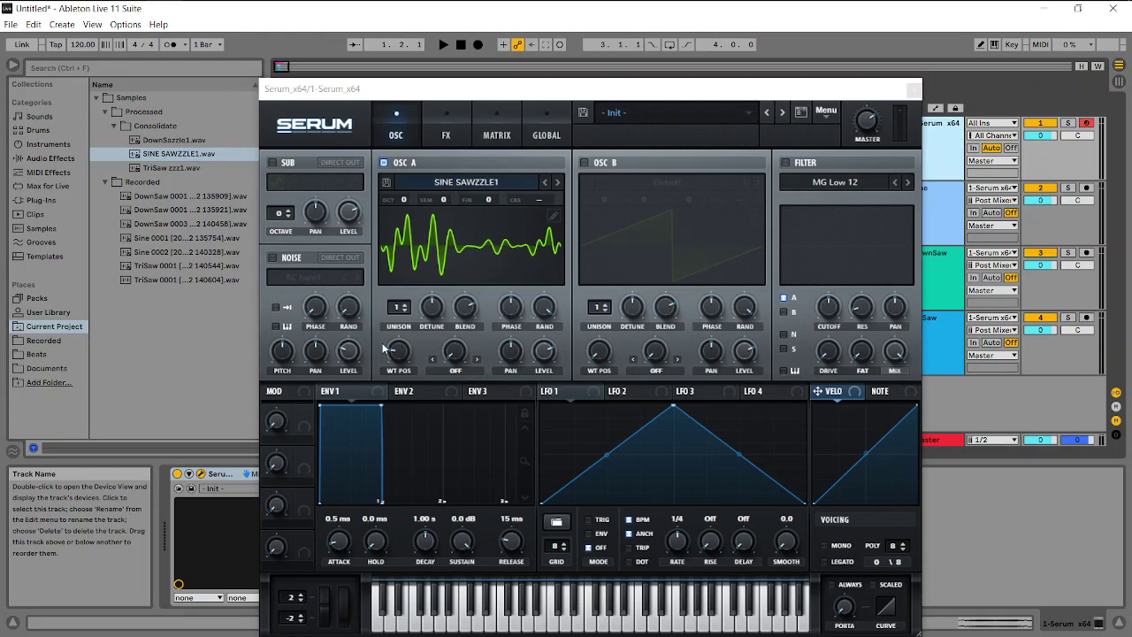
# - Re-import SINE SAWZZLE1.wav into OSC A as a wavetable with a different import option and sweep its wavetable position
pyautogui.moveTo(399, 354); pyautogui.dragTo(426, 320)
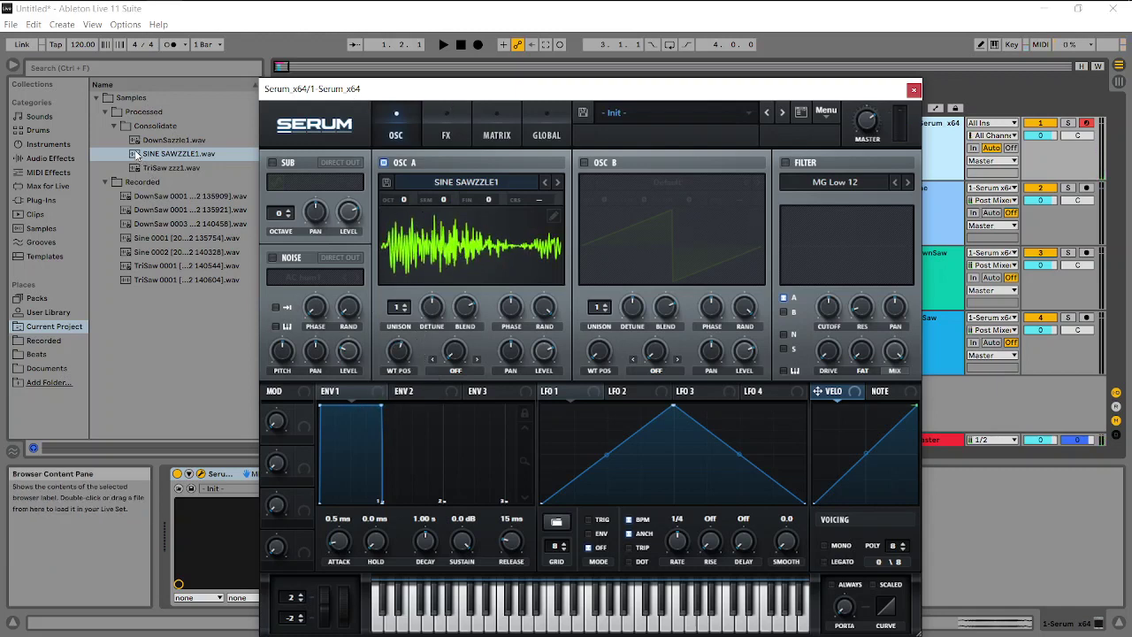
pyautogui.click(137, 156)
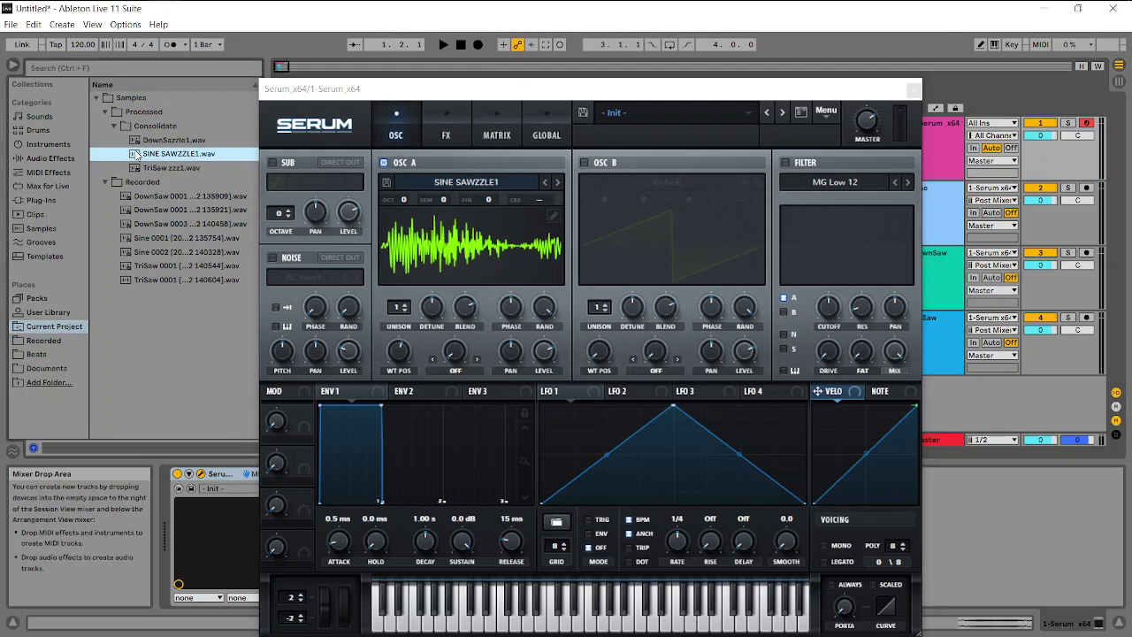
pyautogui.moveTo(137, 156); pyautogui.dragTo(499, 254)
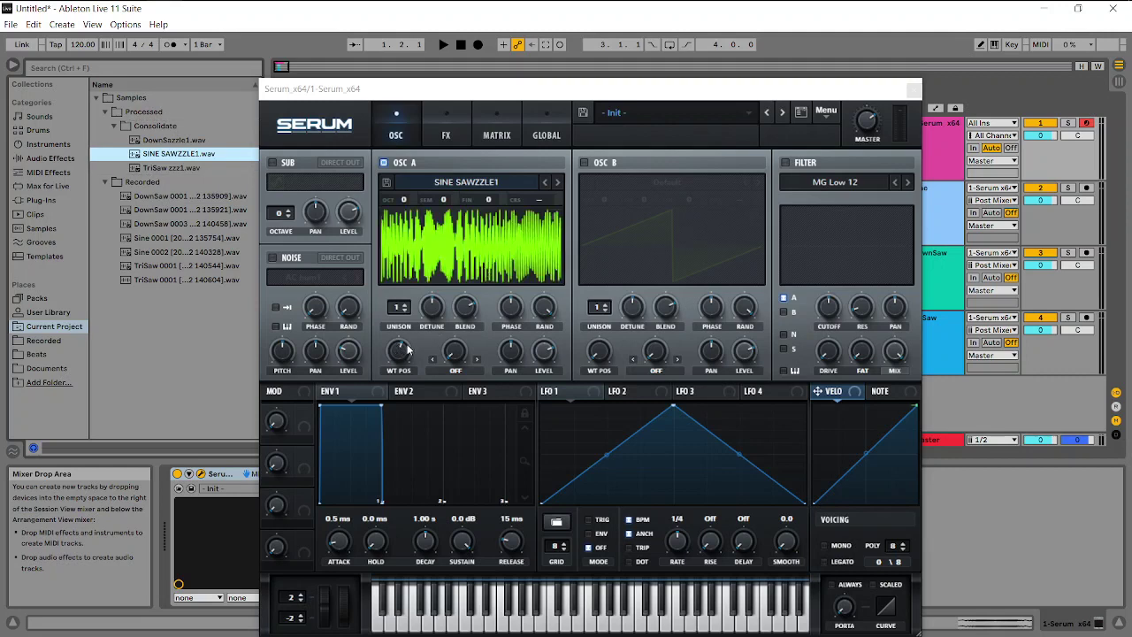
pyautogui.moveTo(407, 350); pyautogui.dragTo(433, 481)
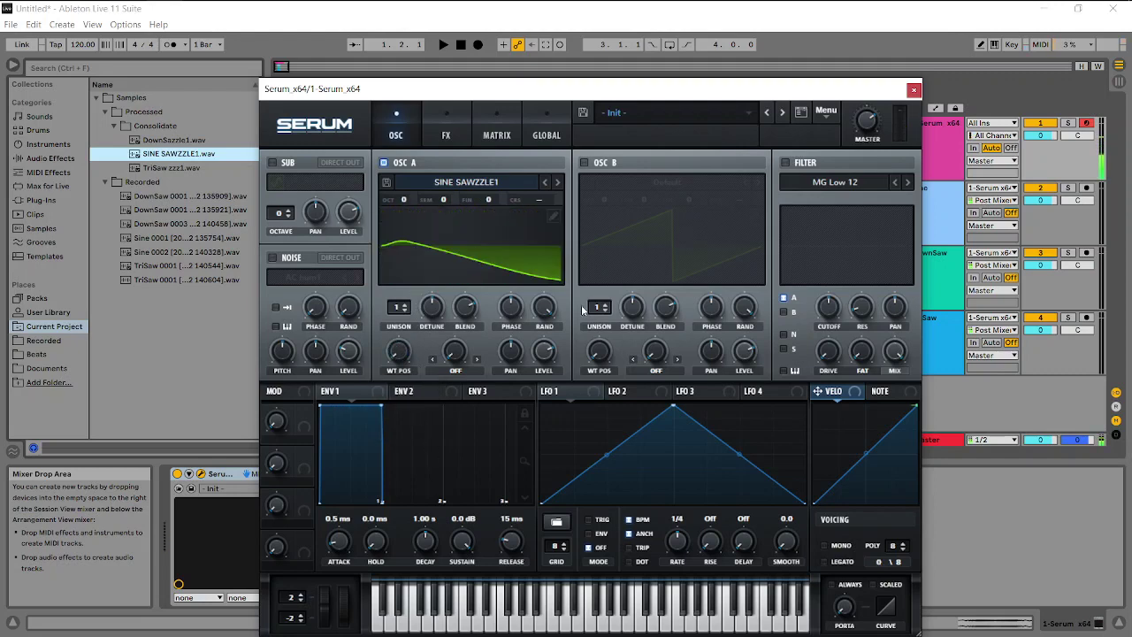
# - Apply Morph - Crossfade to the re-imported sine wavetable in OSC A and sweep through the morphed frames
pyautogui.click(555, 215)
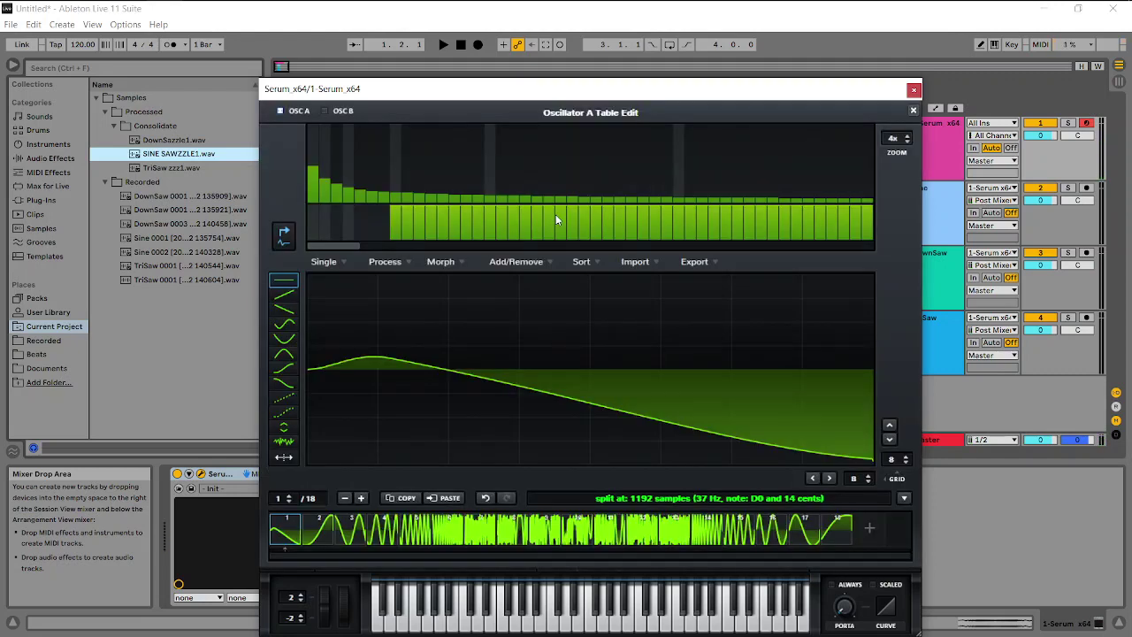
pyautogui.click(443, 263)
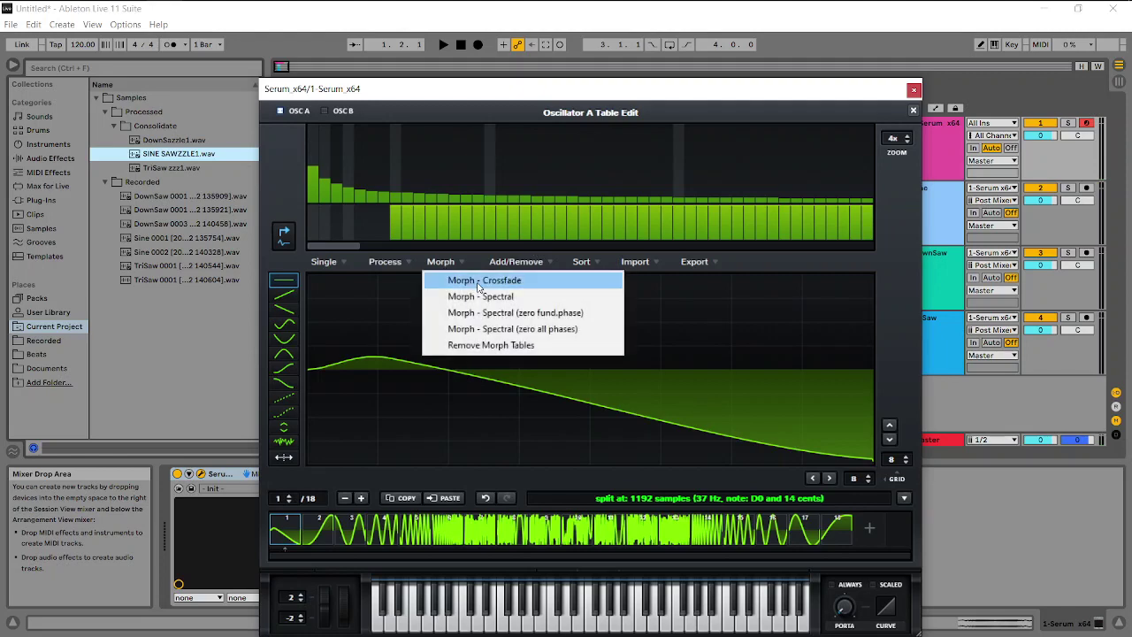
pyautogui.click(479, 283)
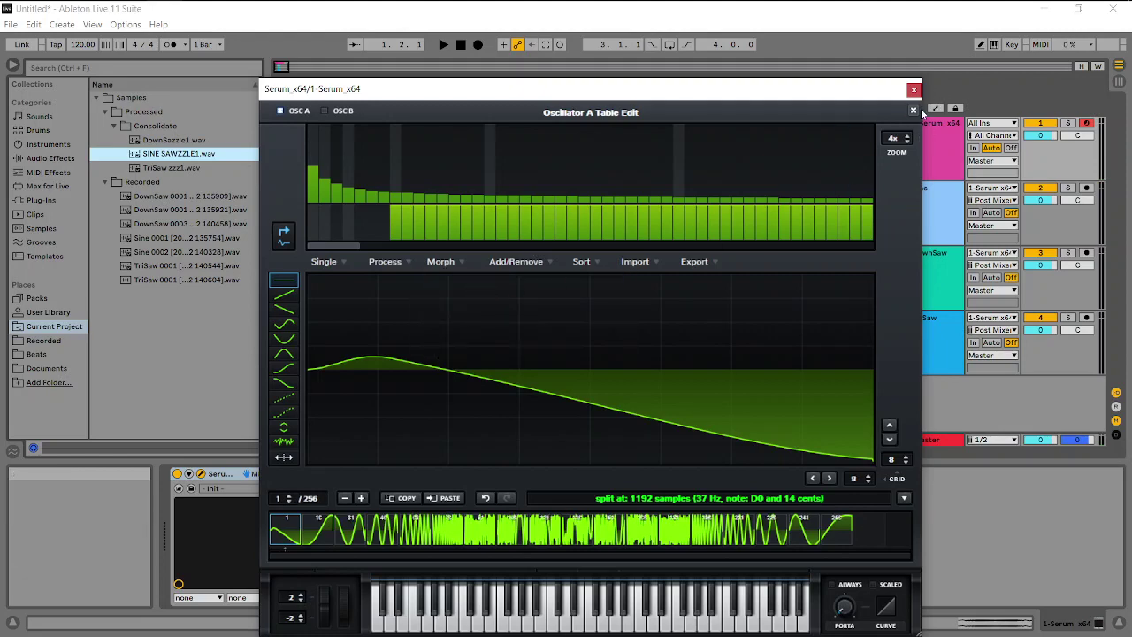
pyautogui.click(913, 110)
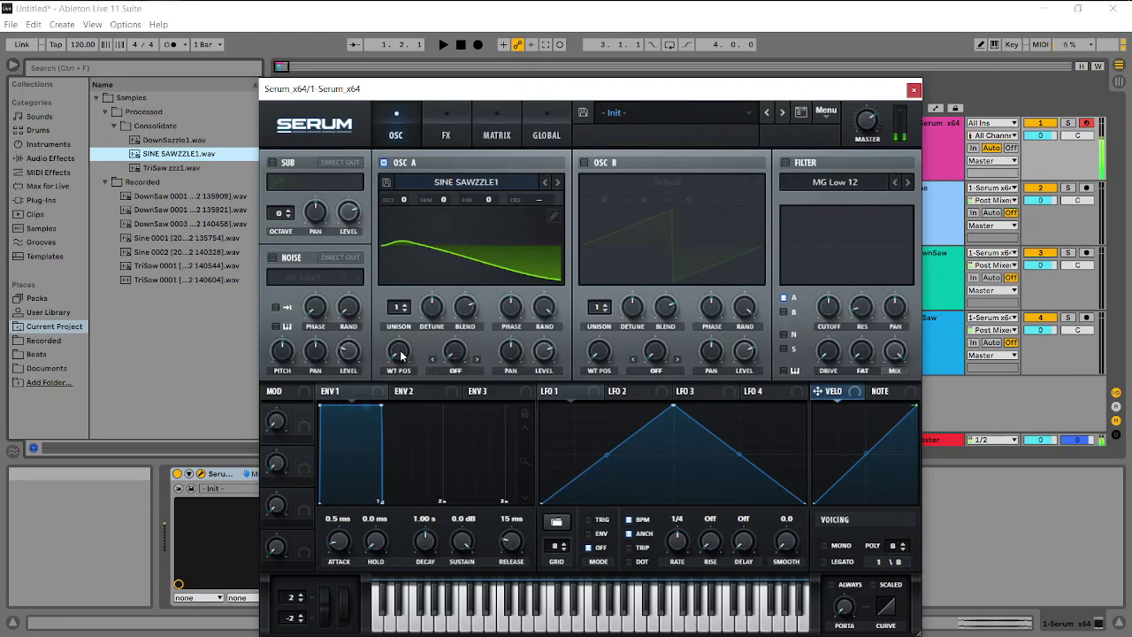
pyautogui.moveTo(400, 355); pyautogui.dragTo(427, 386)
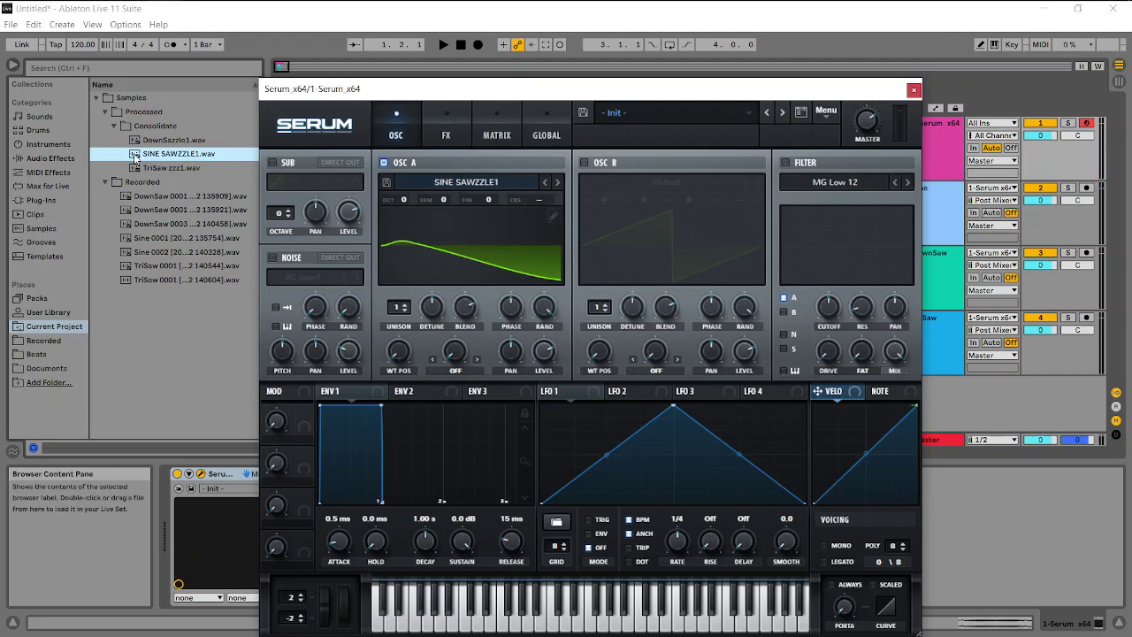
# - Load SINE SAWZZLE1.wav into OSC A again and audition its wavetable position with Morph - Spectral applied
pyautogui.moveTo(135, 155); pyautogui.dragTo(544, 277)
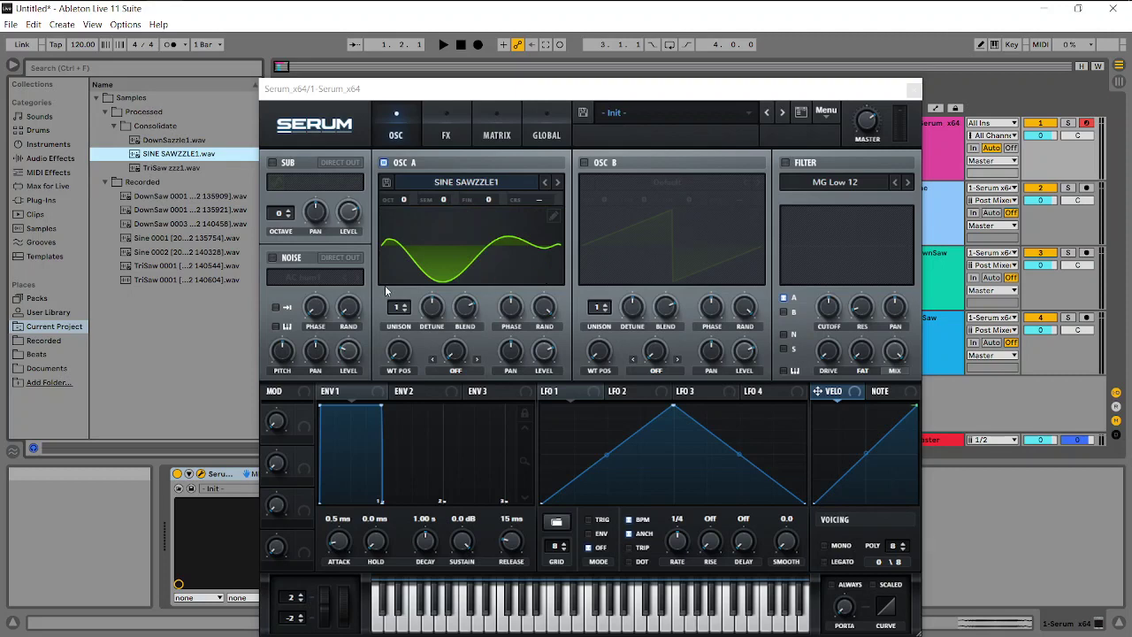
pyautogui.click(553, 217)
pyautogui.click(454, 264)
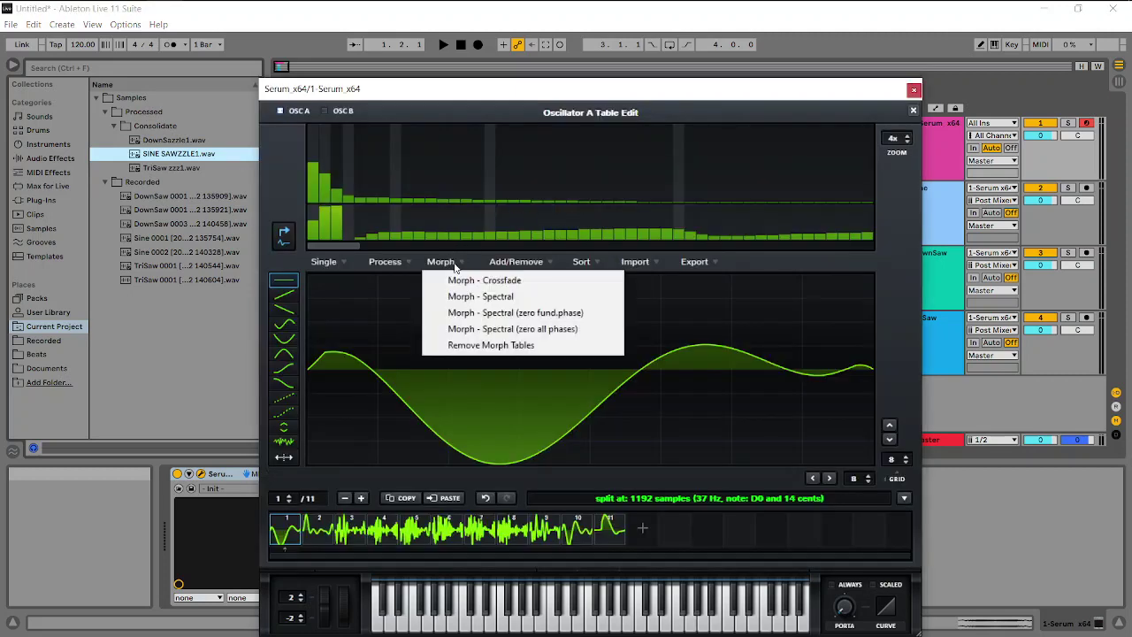
pyautogui.click(488, 297)
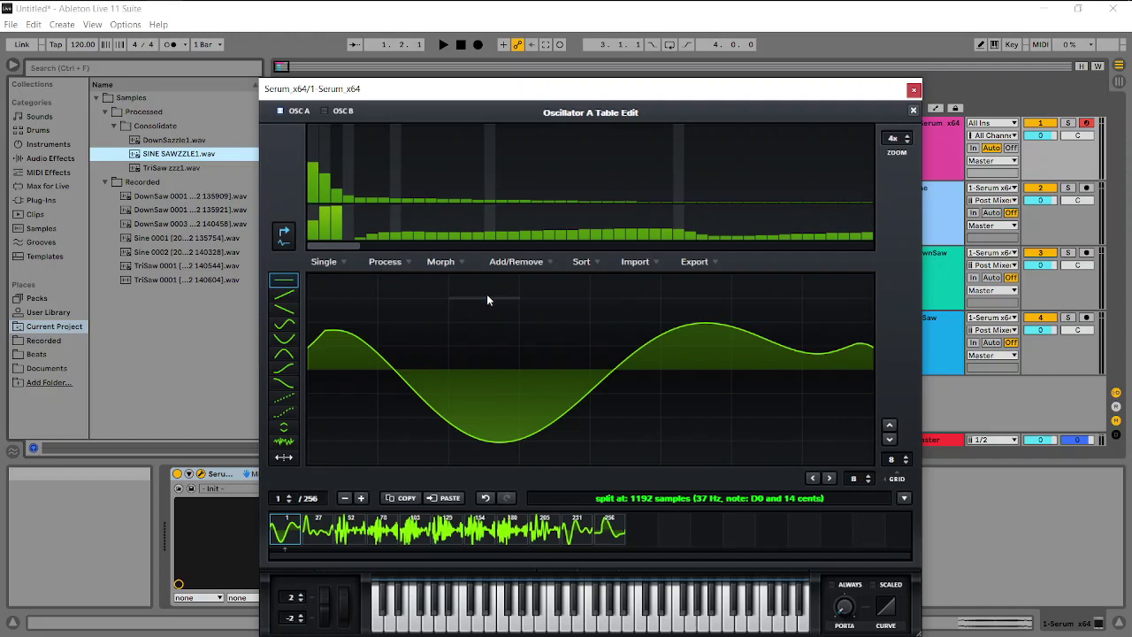
pyautogui.click(913, 112)
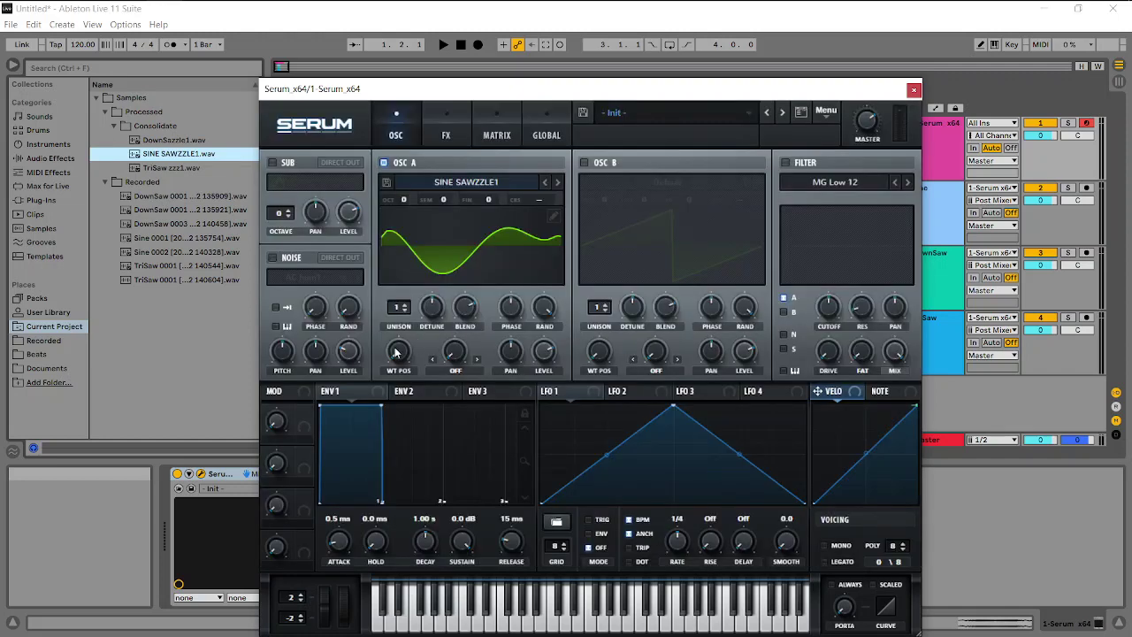
pyautogui.moveTo(395, 352); pyautogui.dragTo(402, 326)
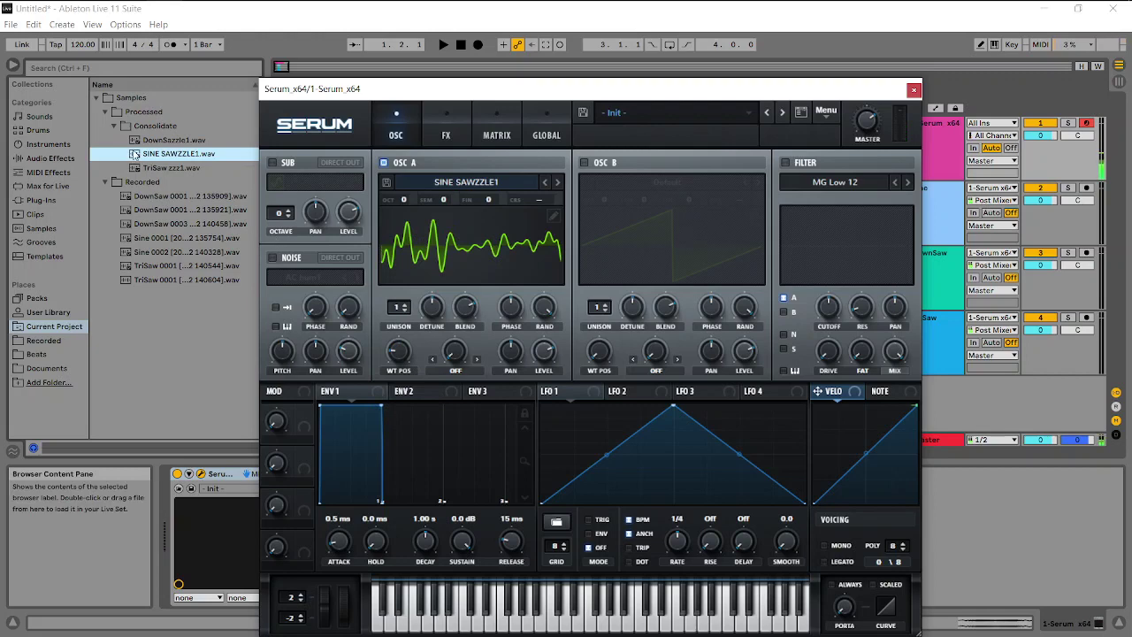
# - Reload SINE SAWZZLE1.wav into OSC A and audition its wavetable position with Morph - Crossfade applied
pyautogui.click(134, 155)
pyautogui.moveTo(135, 155); pyautogui.dragTo(536, 273)
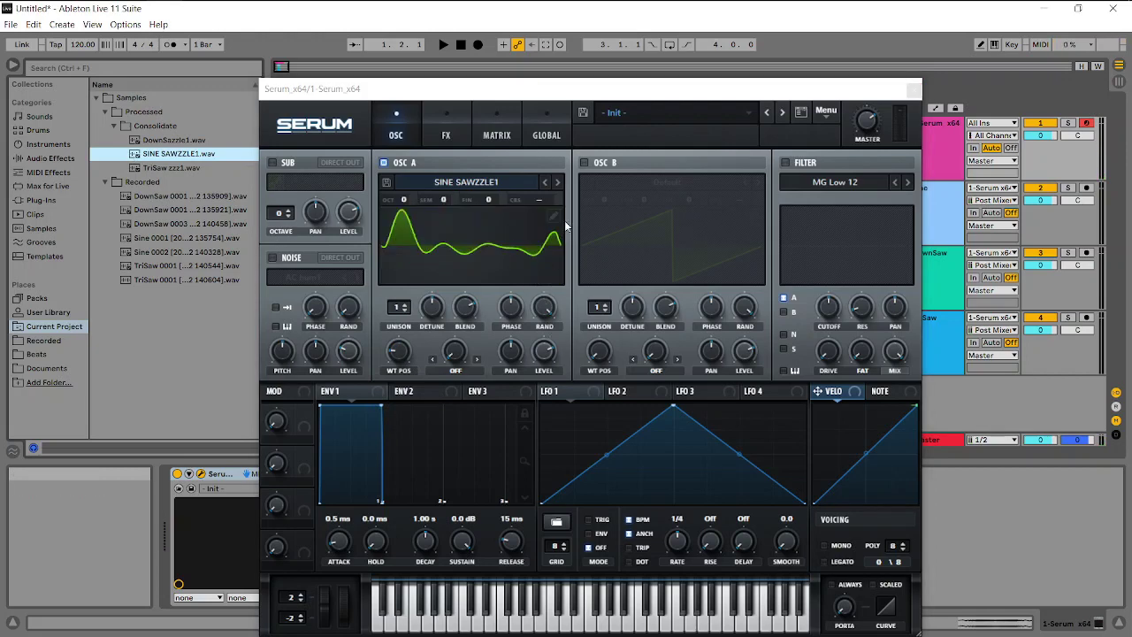
pyautogui.doubleClick(564, 220)
pyautogui.click(449, 261)
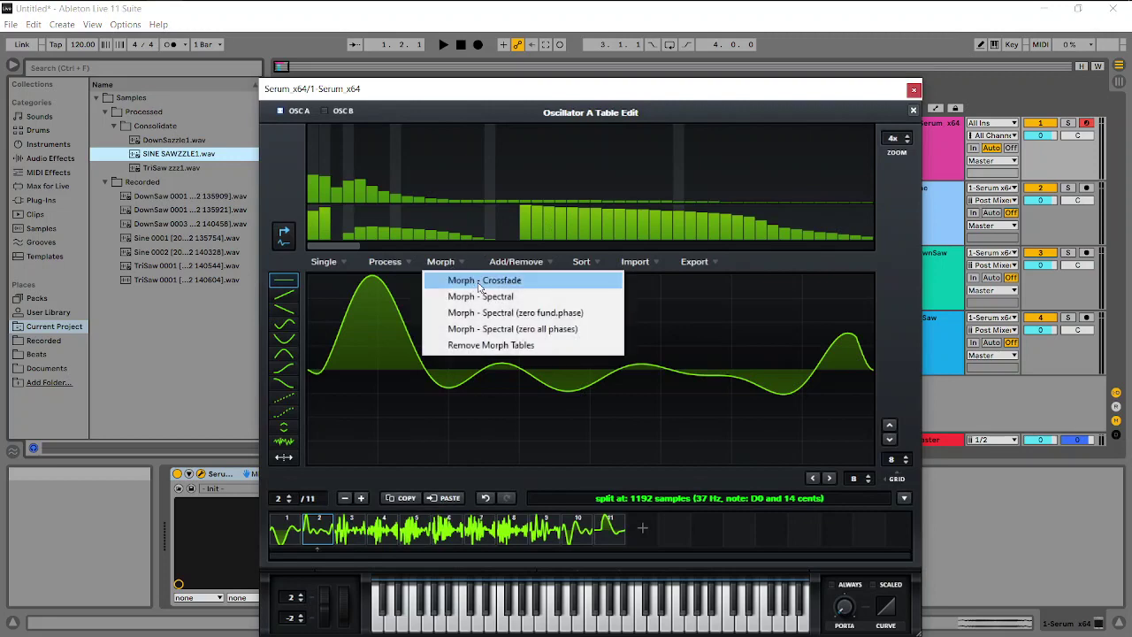
pyautogui.click(479, 281)
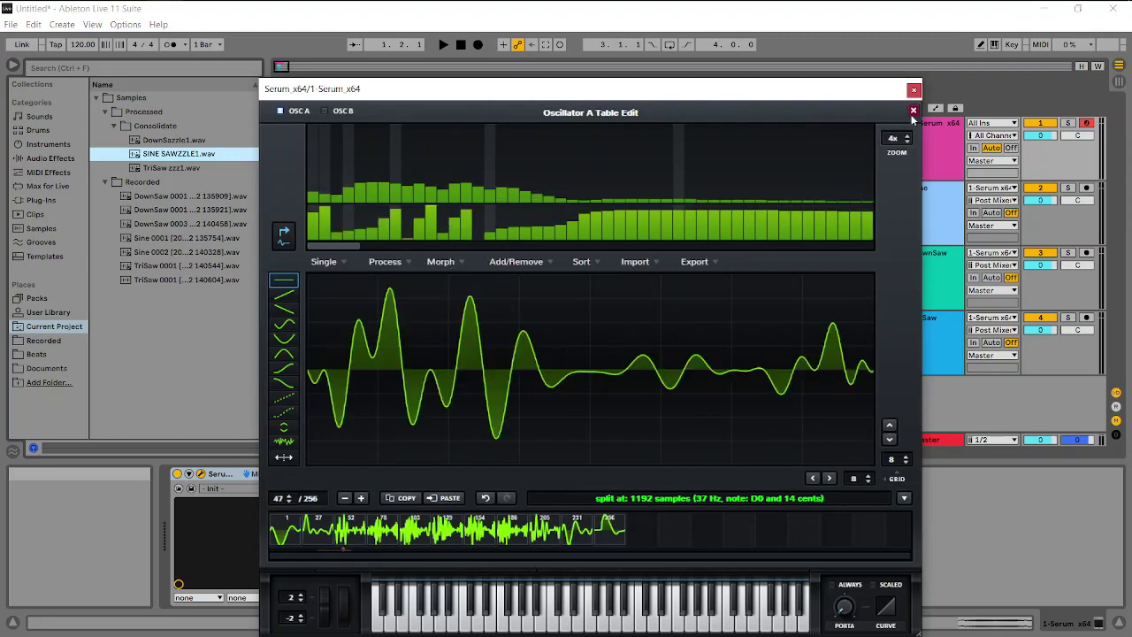
pyautogui.click(914, 111)
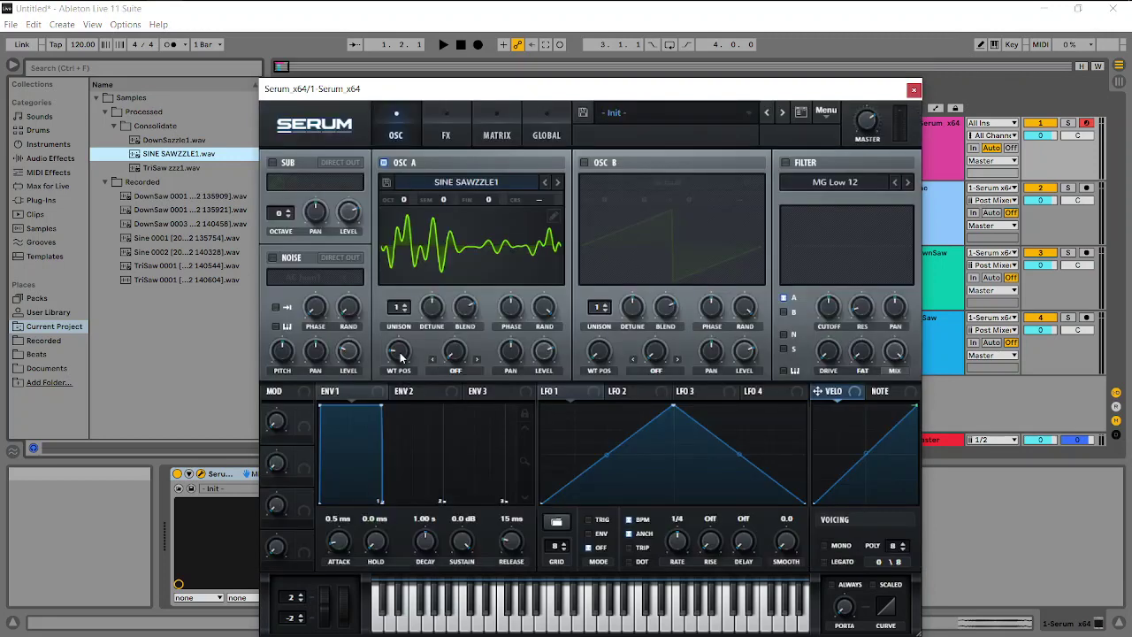
pyautogui.moveTo(401, 355); pyautogui.dragTo(416, 324)
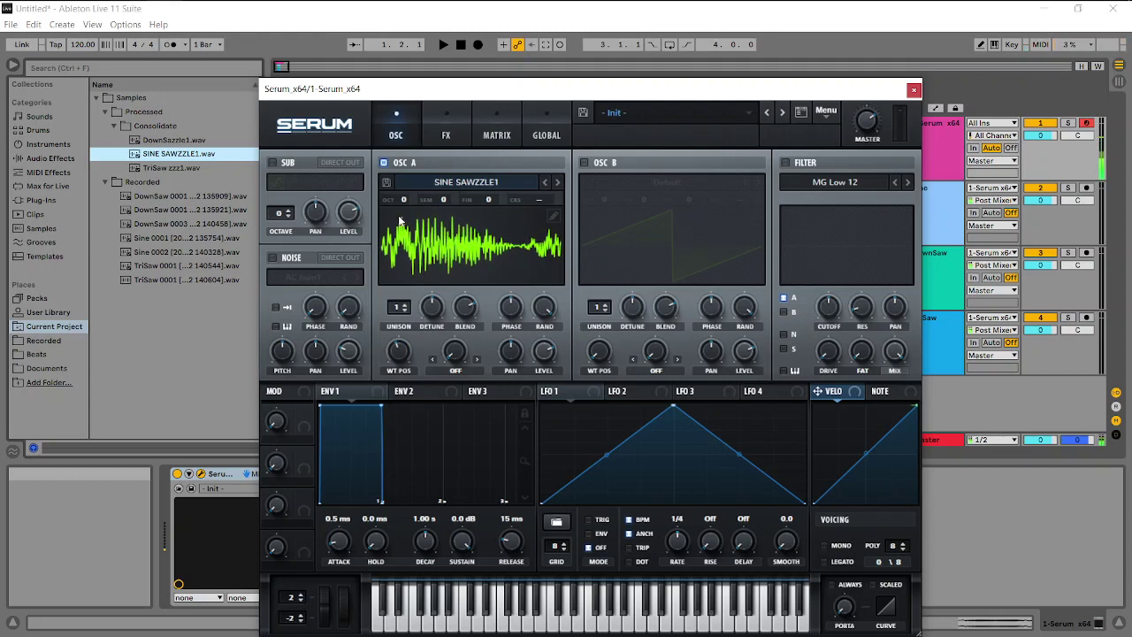
# - Import TriSaw zzz1.wav into OSC A as a wavetable and check its frames in the table editor
pyautogui.moveTo(135, 168); pyautogui.dragTo(530, 272)
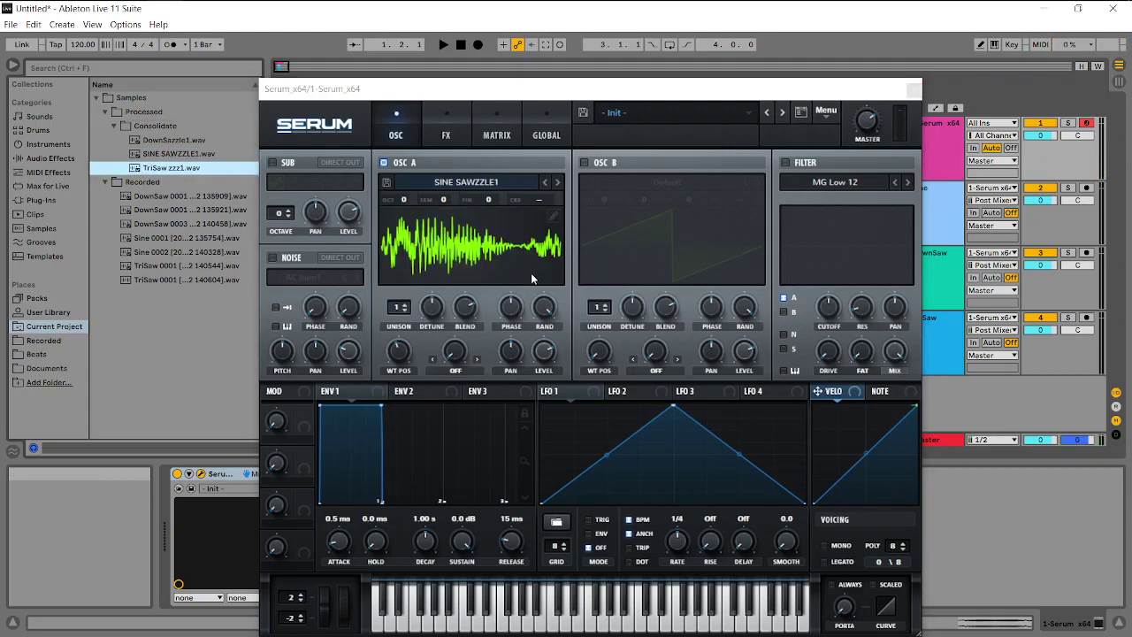
pyautogui.click(554, 216)
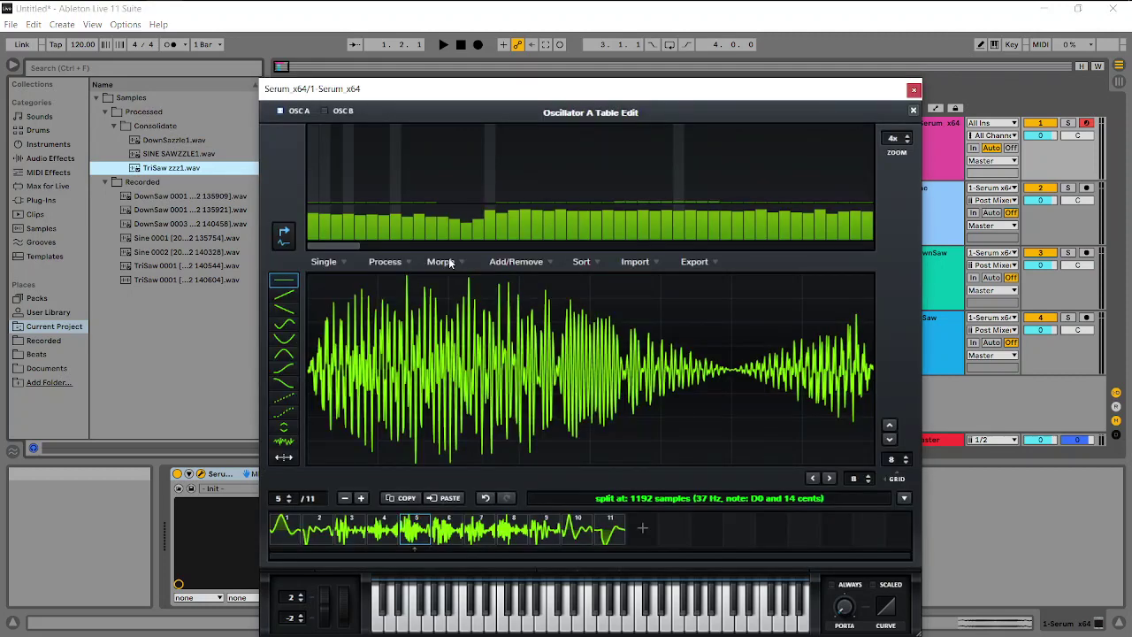
pyautogui.click(913, 112)
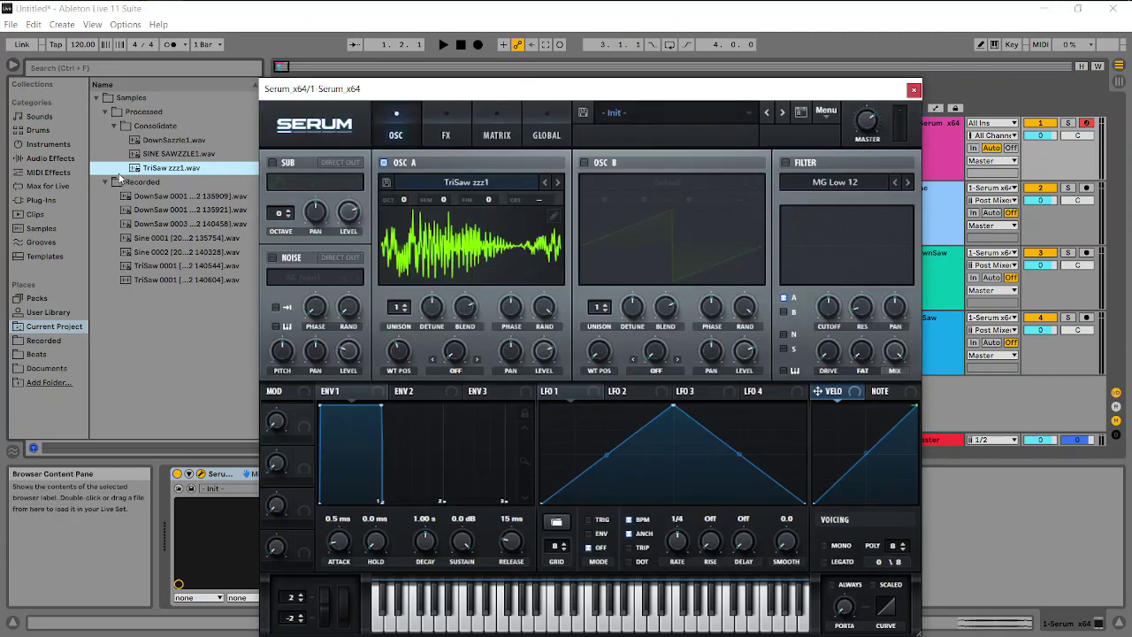
# - Re-import TriSaw zzz1.wav into OSC A with a different import option and sweep its wavetable position to the last frame
pyautogui.moveTo(131, 173); pyautogui.dragTo(551, 262)
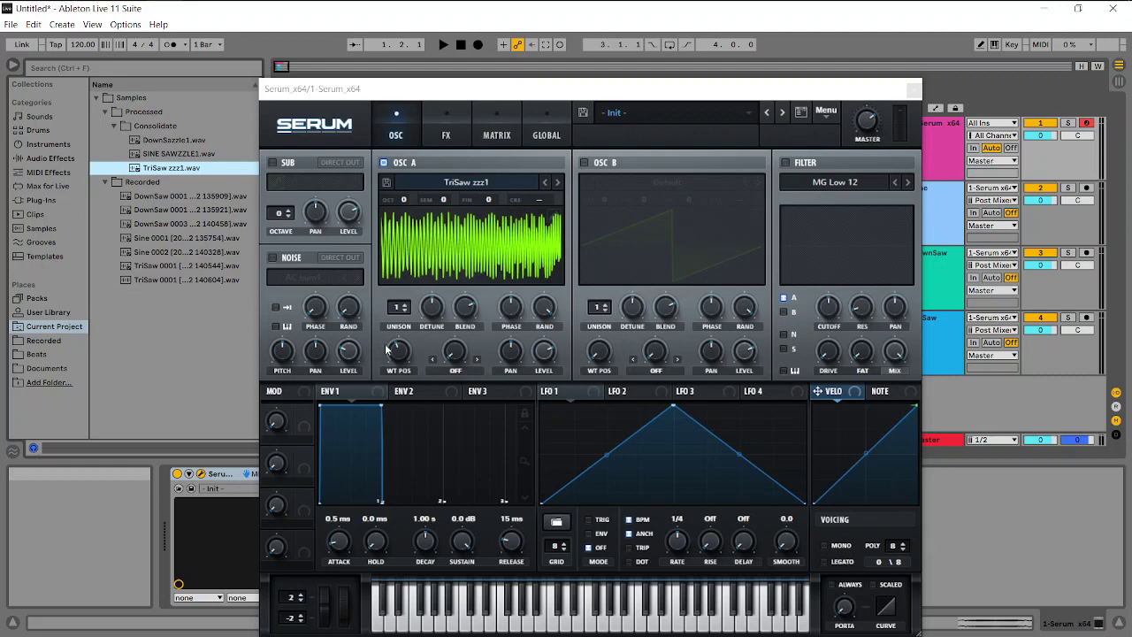
pyautogui.moveTo(386, 350); pyautogui.dragTo(415, 226)
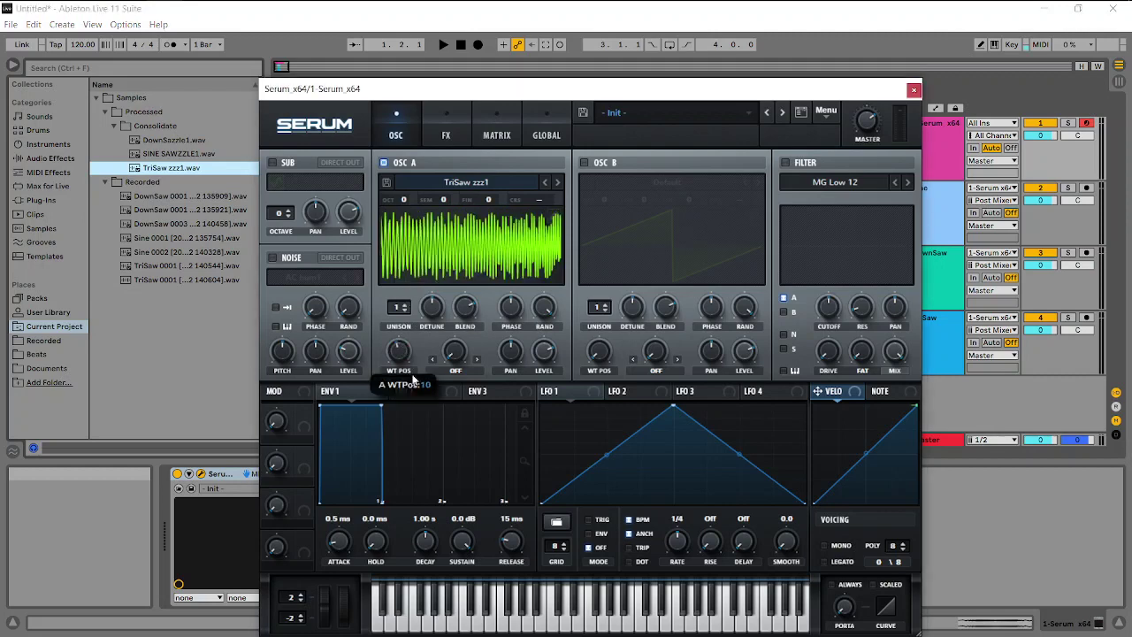
pyautogui.moveTo(413, 378); pyautogui.dragTo(418, 249)
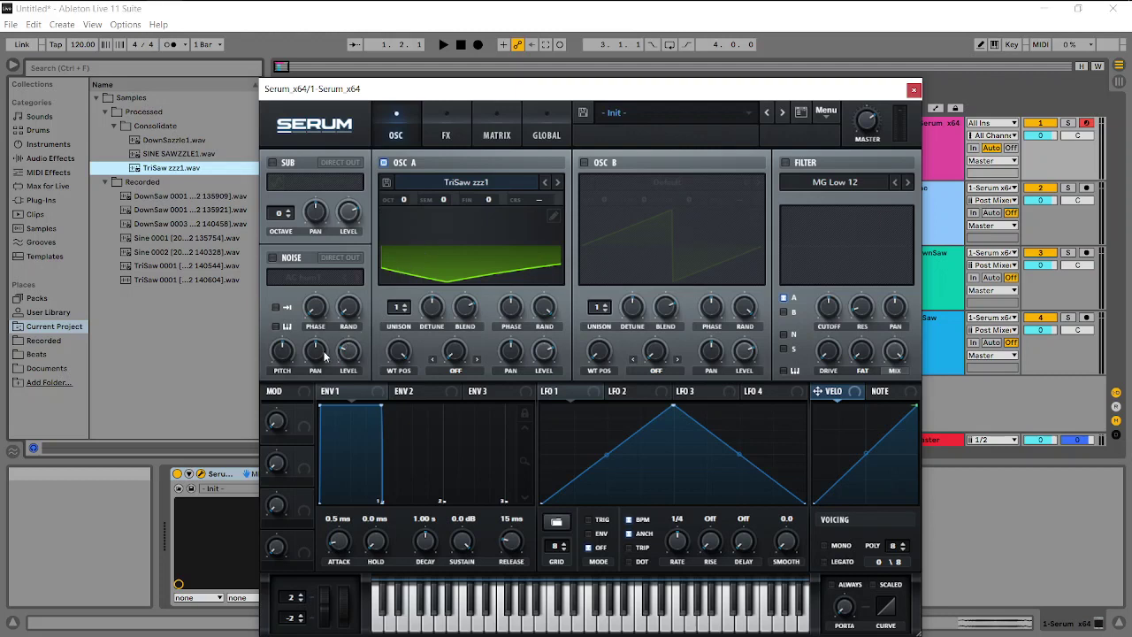
pyautogui.moveTo(399, 359); pyautogui.dragTo(427, 306)
# - Apply Morph - Crossfade to the TriSaw zzz1 wavetable in OSC A and sweep its wavetable position
pyautogui.click(554, 217)
pyautogui.click(450, 261)
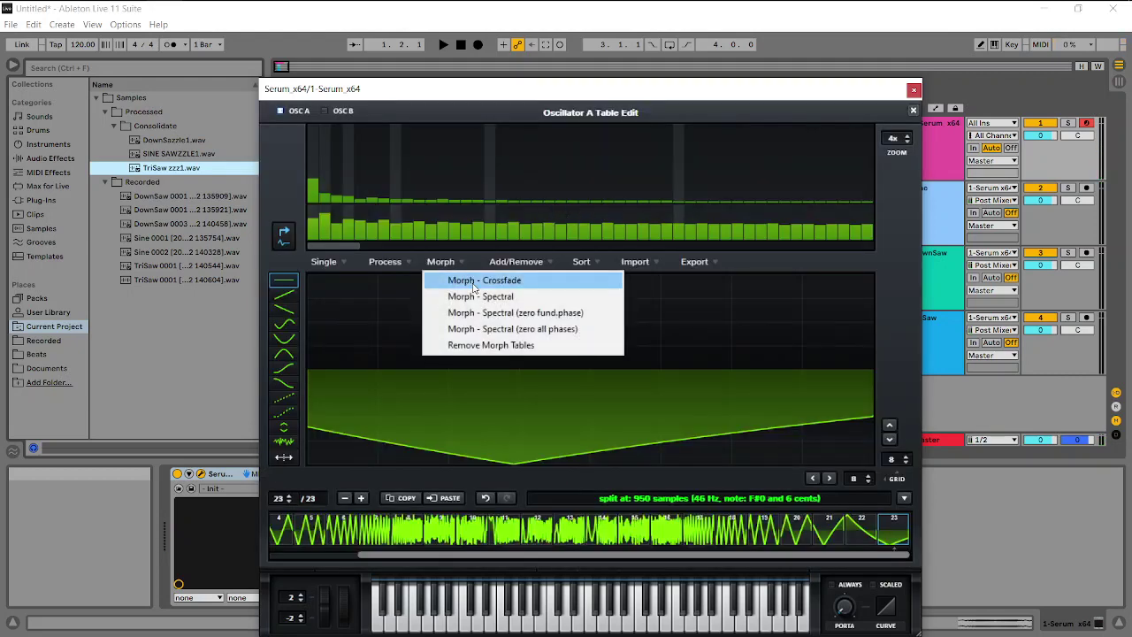
pyautogui.click(474, 287)
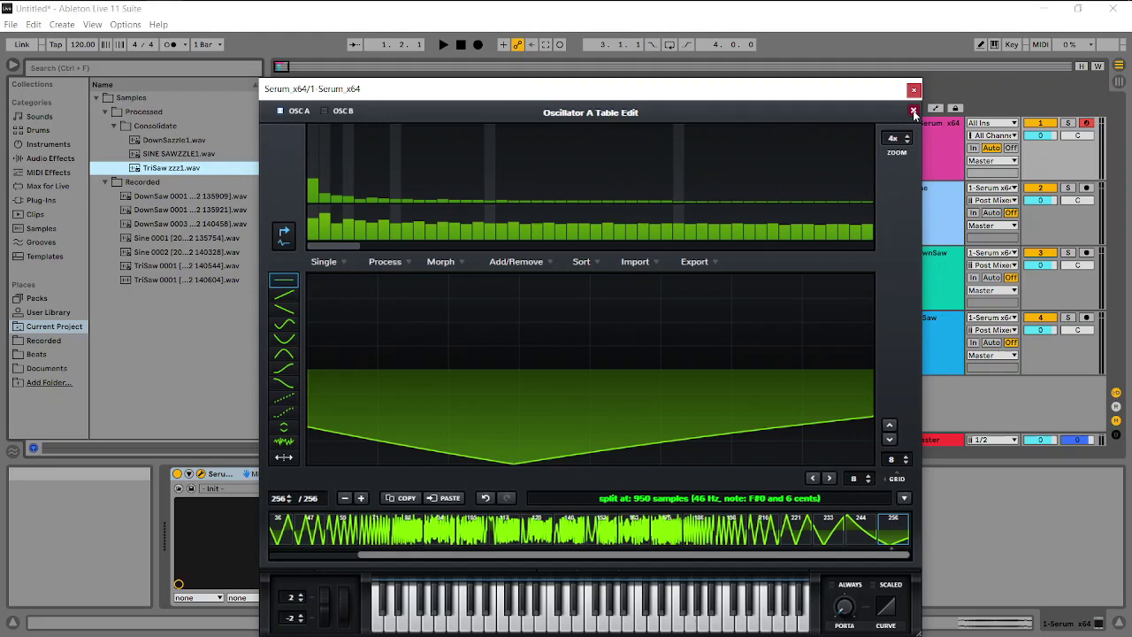
pyautogui.click(914, 112)
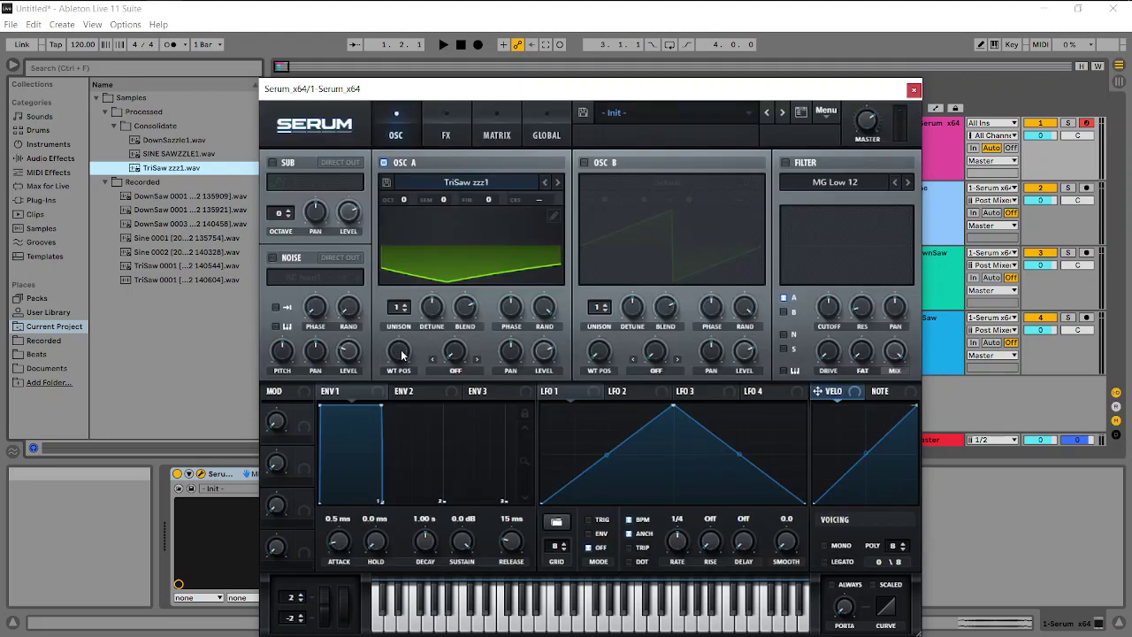
pyautogui.moveTo(402, 355); pyautogui.dragTo(426, 340)
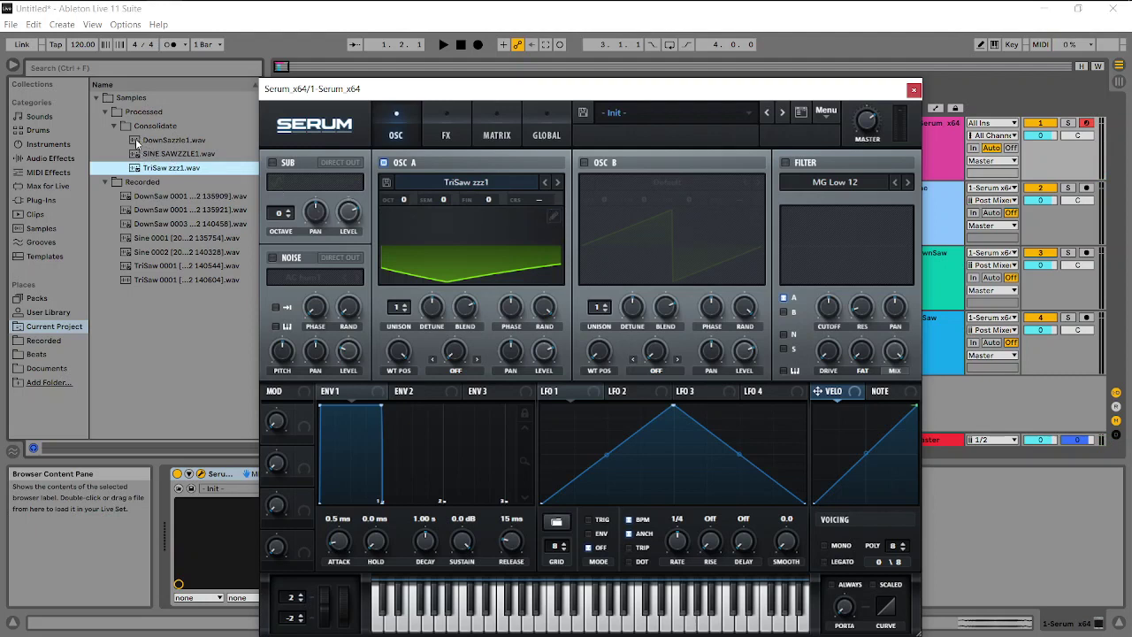
# - Import DownSazzle1.wav into OSC A as a wavetable and sweep its wavetable position to the last frame
pyautogui.click(135, 138)
pyautogui.moveTo(135, 141); pyautogui.dragTo(551, 281)
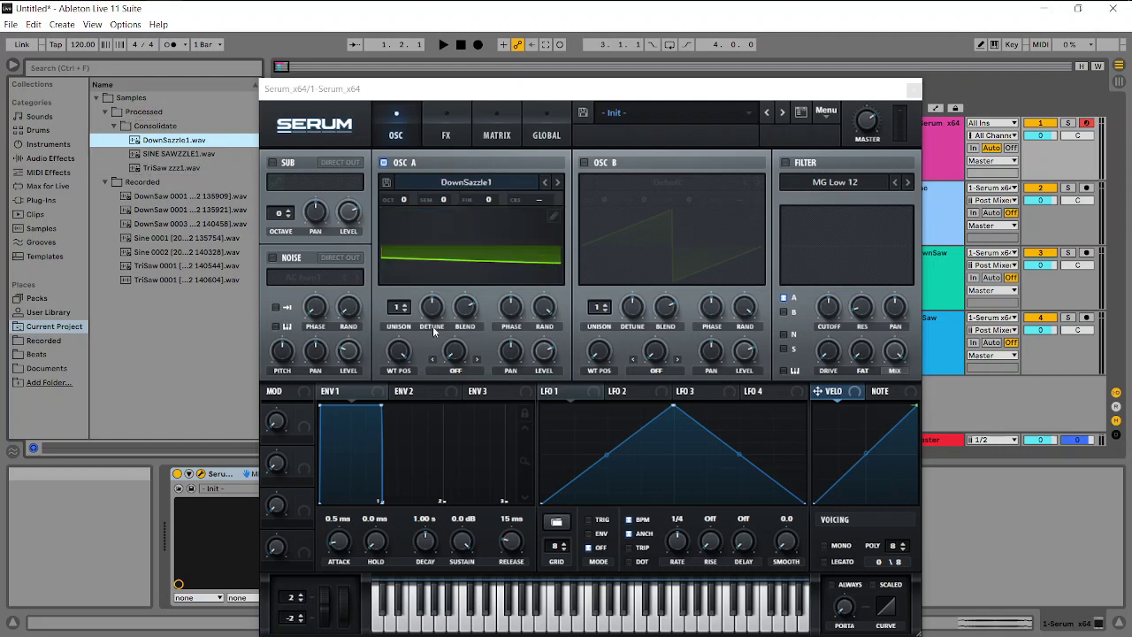
pyautogui.moveTo(402, 354); pyautogui.dragTo(408, 326)
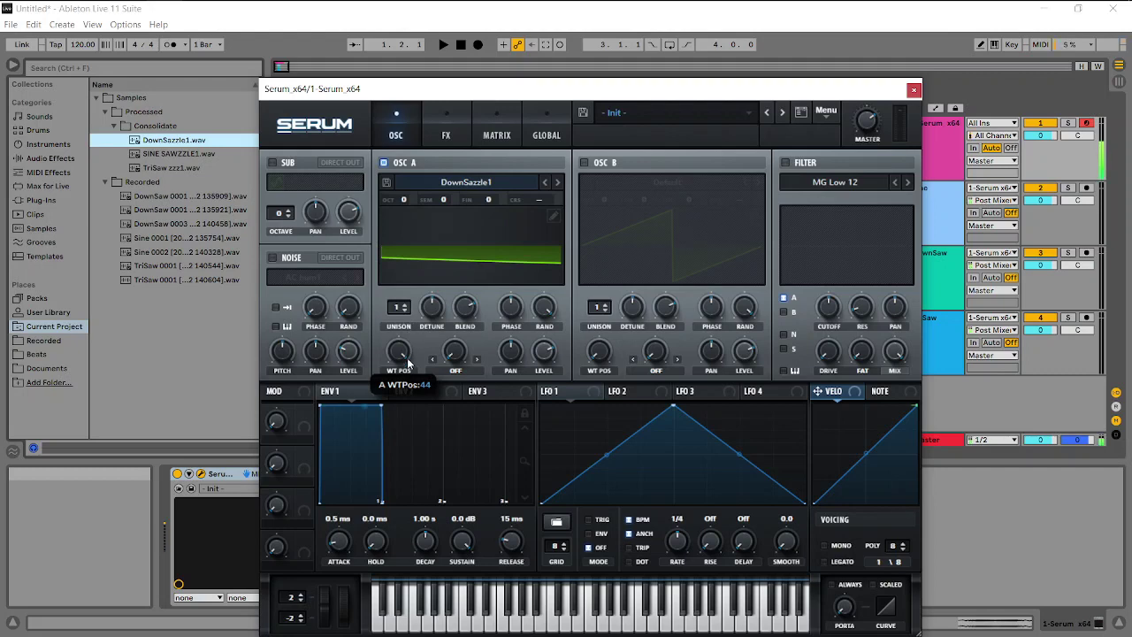
pyautogui.moveTo(408, 363); pyautogui.dragTo(501, 263)
# - Apply Morph - Crossfade to the DownSazzle1 wavetable in OSC A and sweep the wavetable position partway through
pyautogui.click(553, 217)
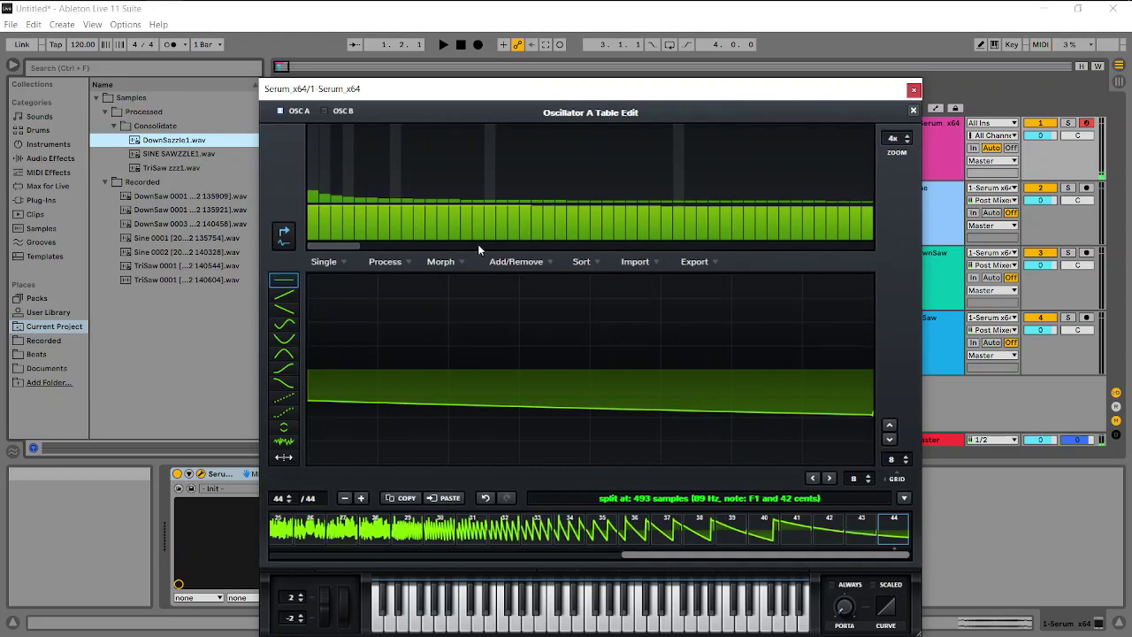
pyautogui.click(445, 262)
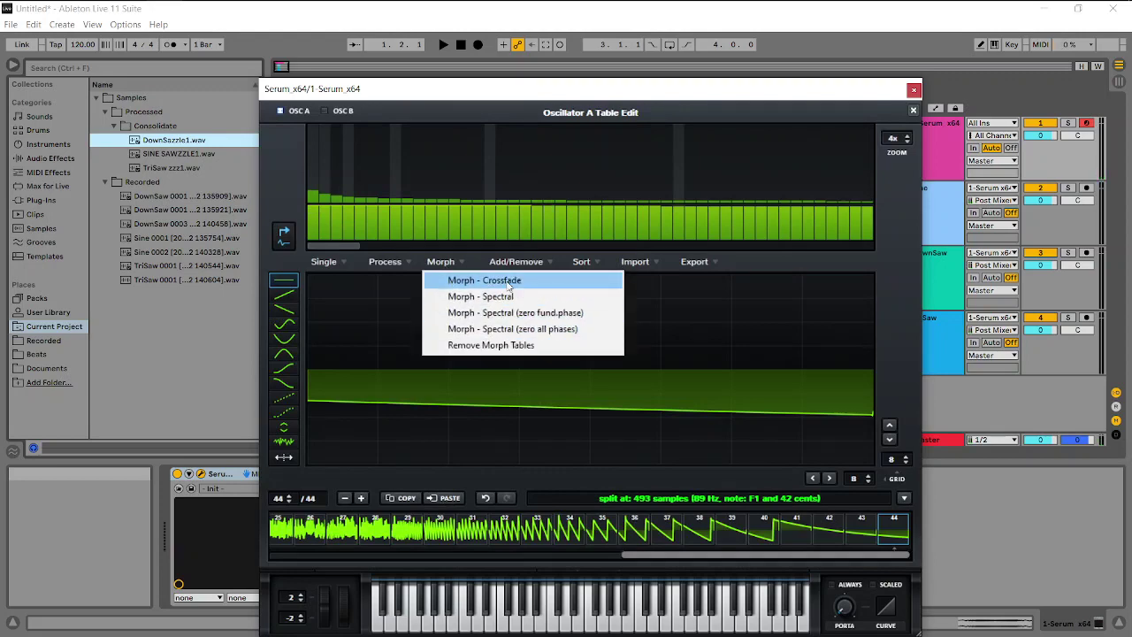
pyautogui.click(505, 279)
pyautogui.click(914, 110)
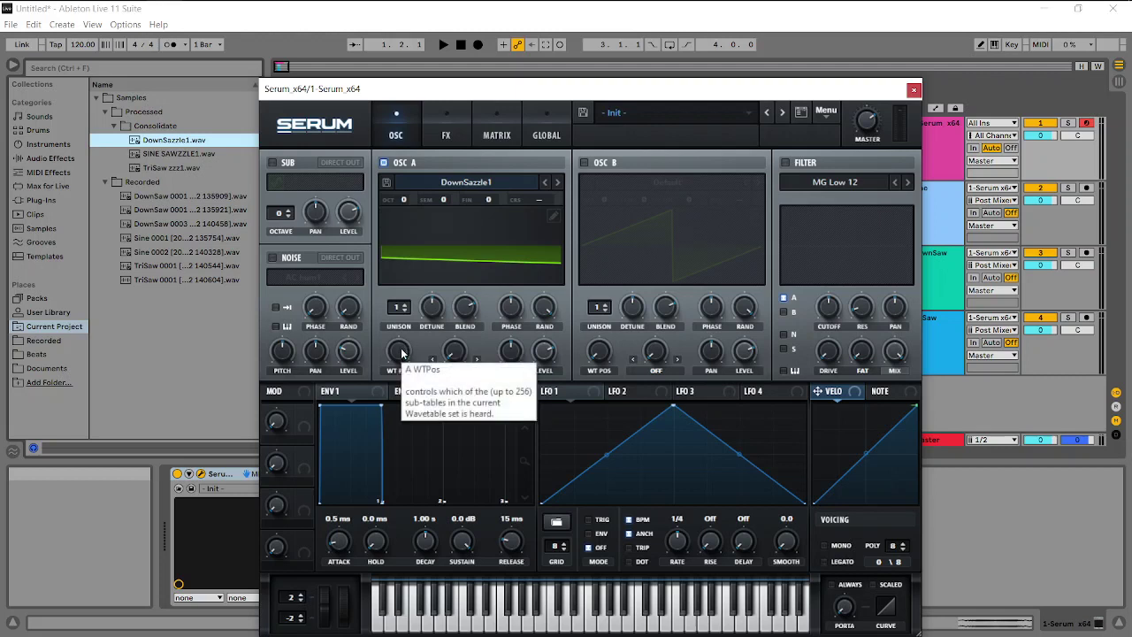
pyautogui.moveTo(402, 352); pyautogui.dragTo(399, 417)
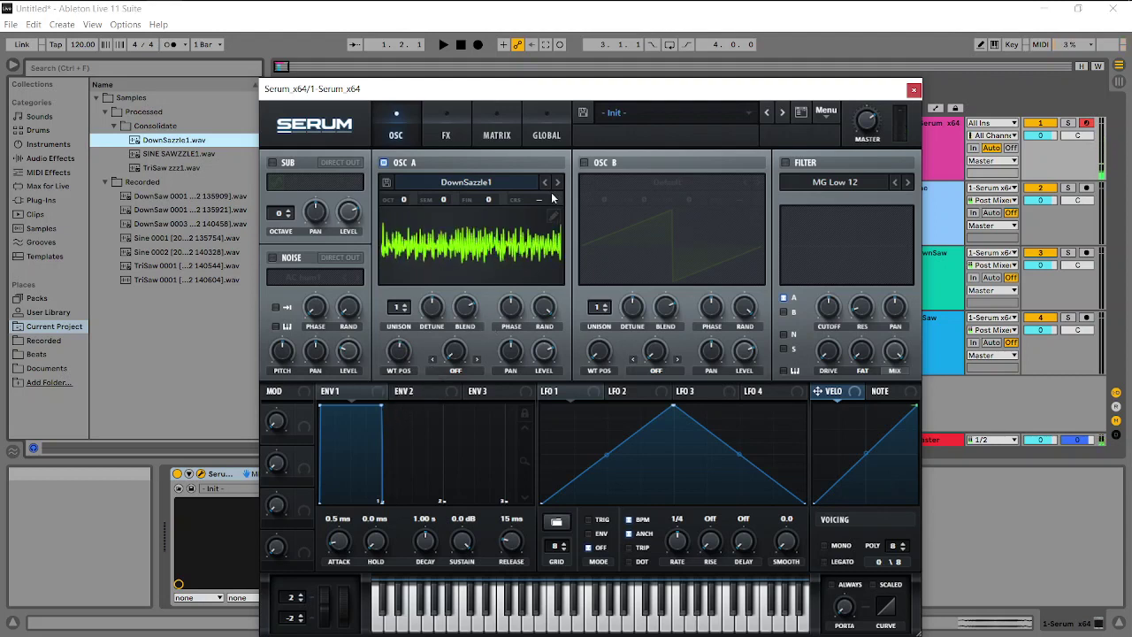
# - Re-import DownSazzle1.wav into OSC A with a different import option and sweep its wavetable position up to the last frame
pyautogui.moveTo(400, 357); pyautogui.dragTo(411, 380)
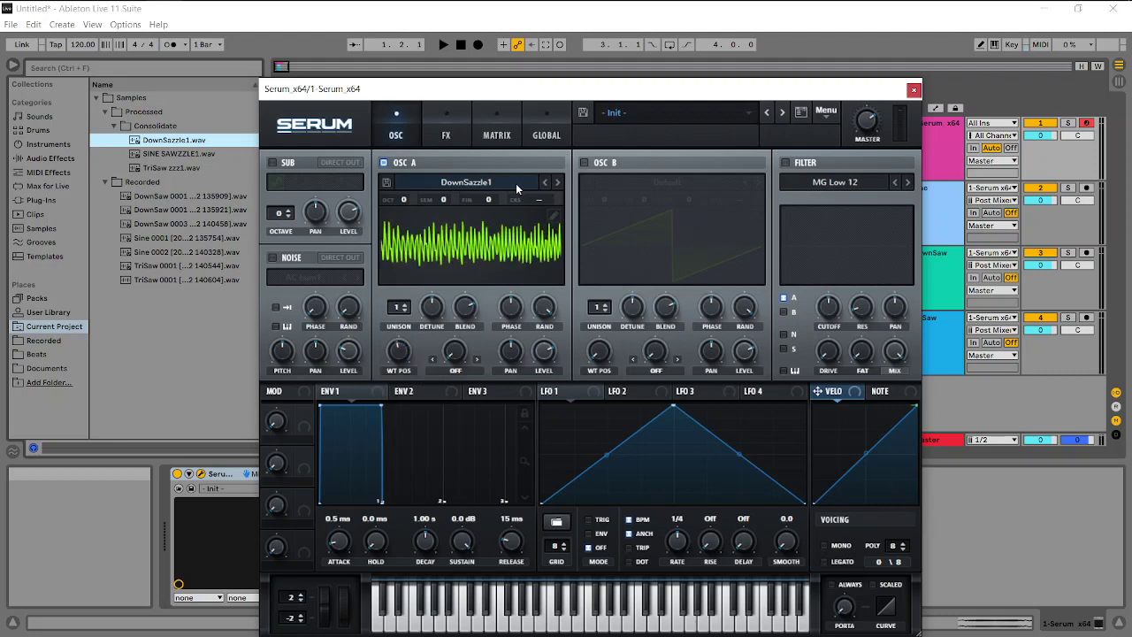
pyautogui.moveTo(146, 141); pyautogui.dragTo(537, 277)
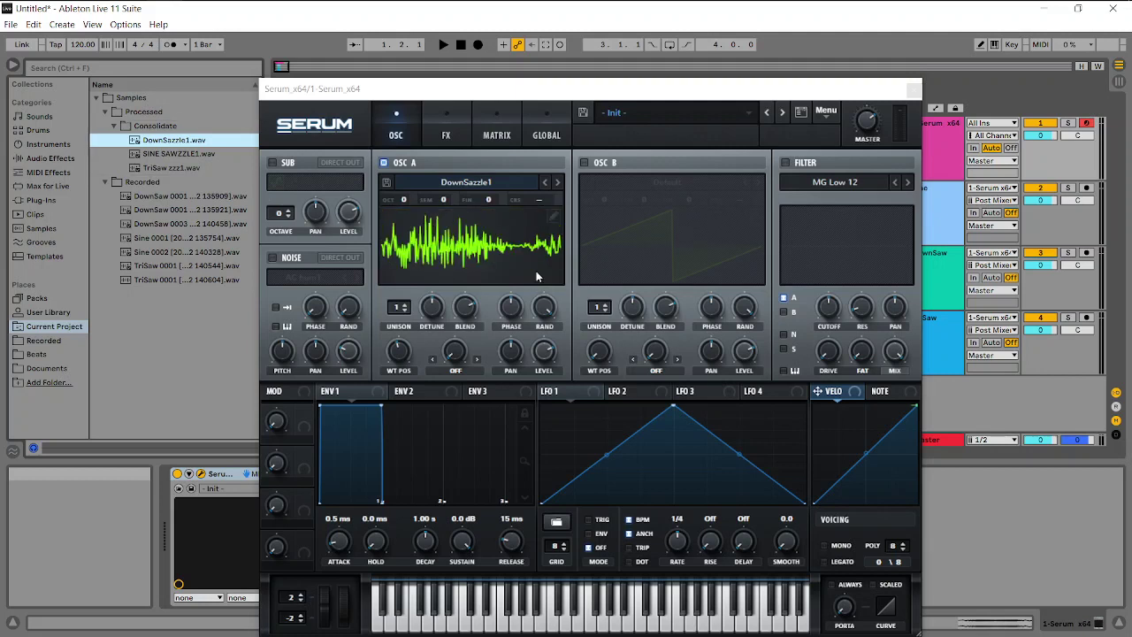
pyautogui.moveTo(394, 354); pyautogui.dragTo(419, 237)
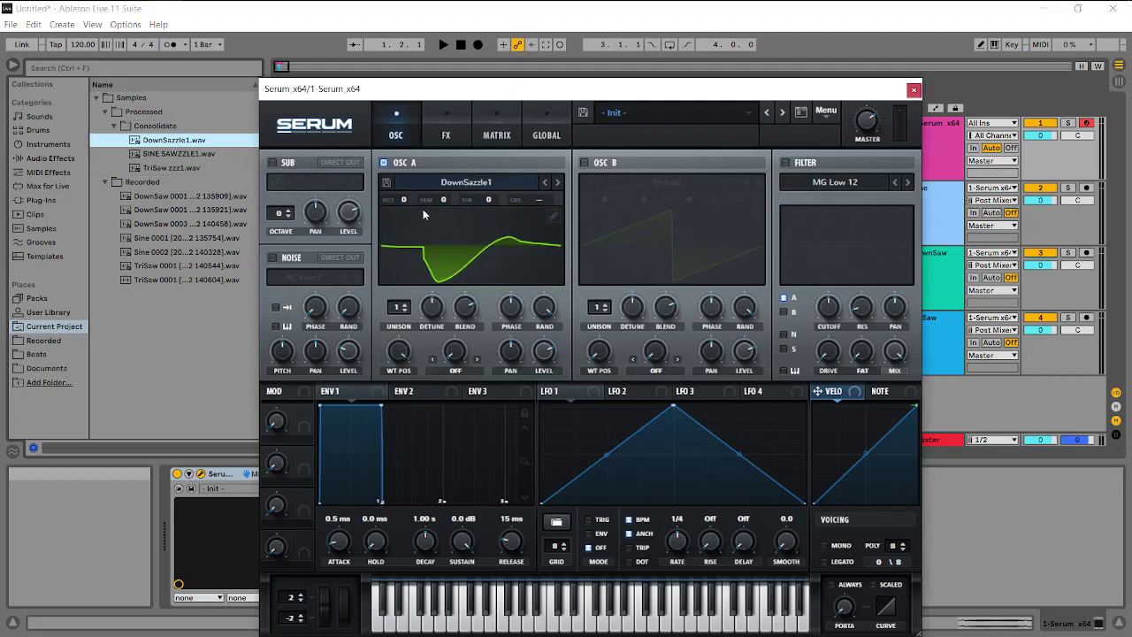
# - Apply Morph - Crossfade to the re-imported DownSazzle1 table in OSC A and sweep its wavetable position back down
pyautogui.click(553, 217)
pyautogui.click(442, 261)
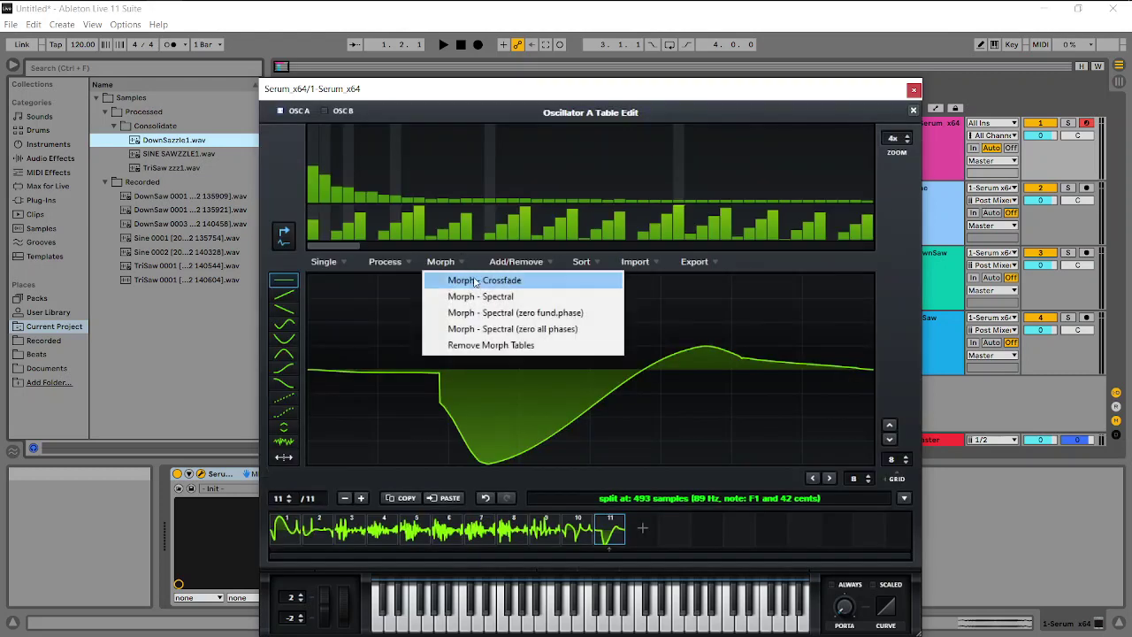
pyautogui.click(483, 281)
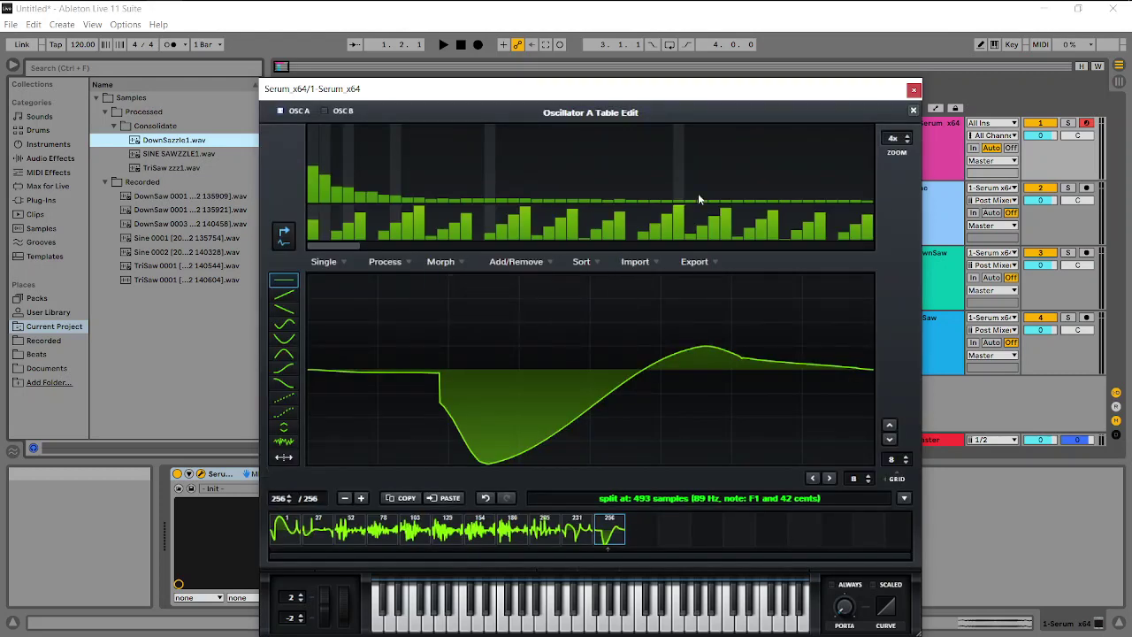
pyautogui.click(913, 110)
pyautogui.moveTo(396, 349); pyautogui.dragTo(405, 386)
pyautogui.moveTo(403, 380); pyautogui.dragTo(426, 452)
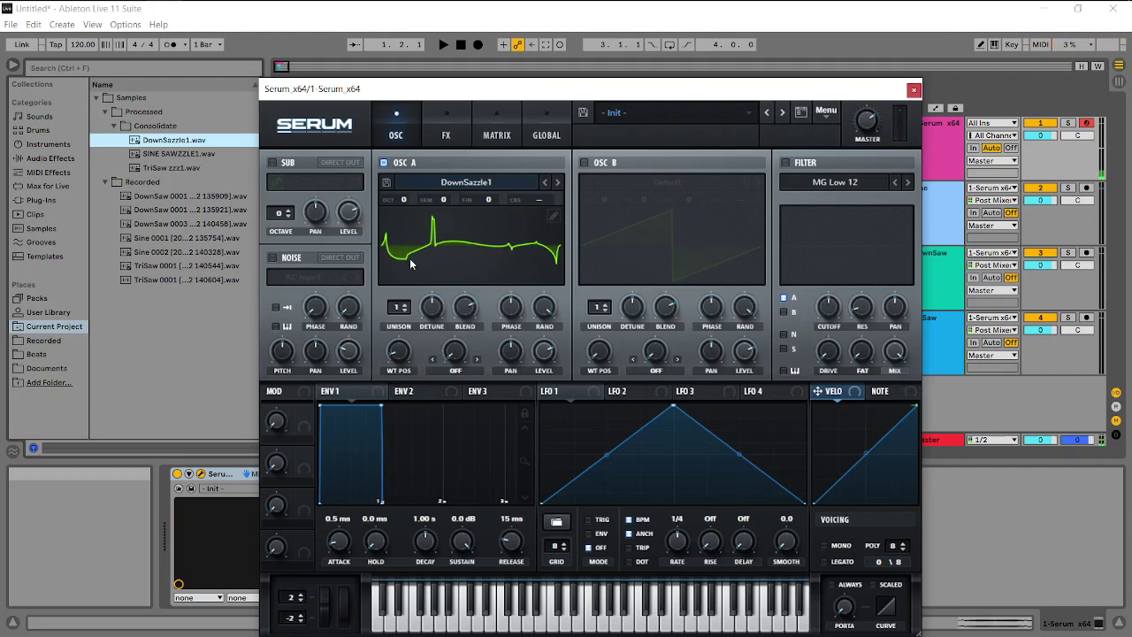
# - Check the save location for the OSC A wavetable without saving, and view the list of User wavetables
pyautogui.click(386, 182)
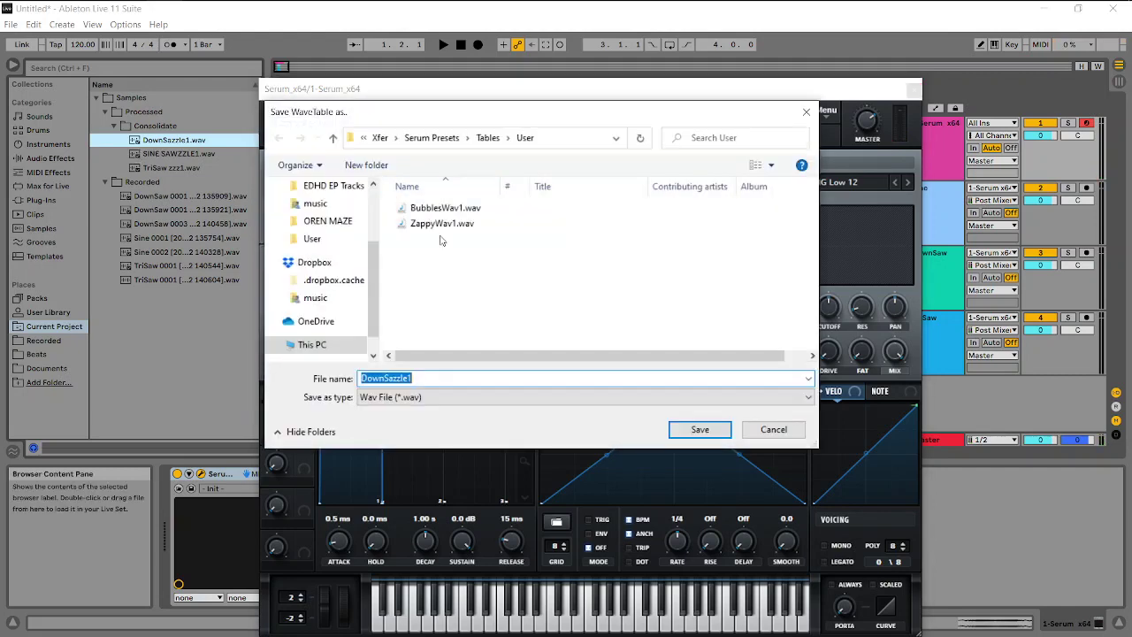
pyautogui.click(774, 430)
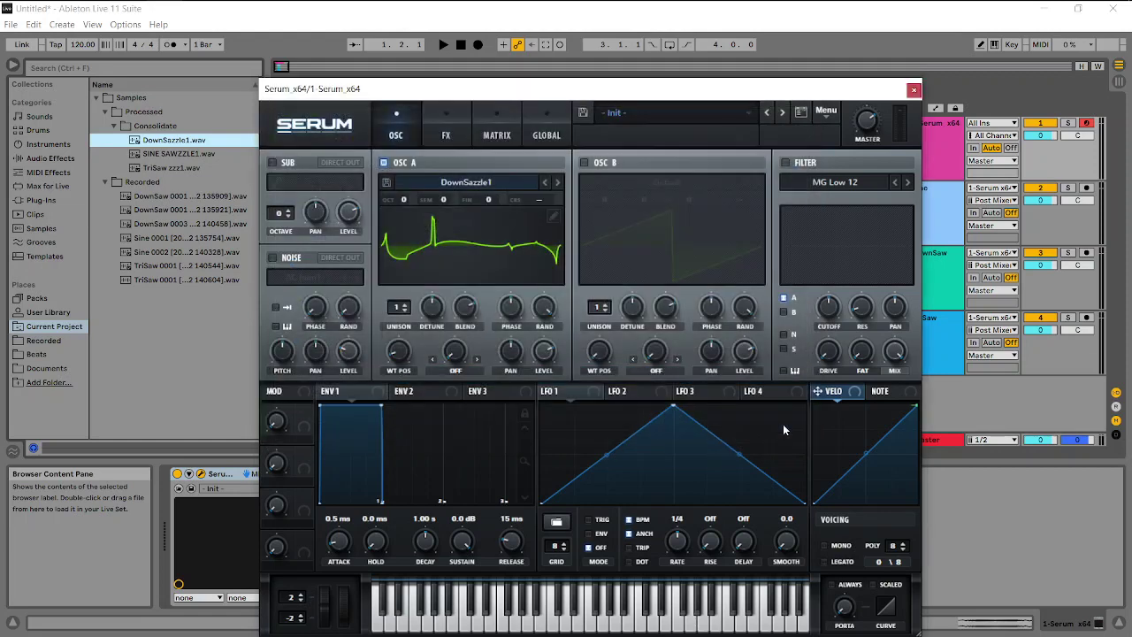
pyautogui.click(469, 182)
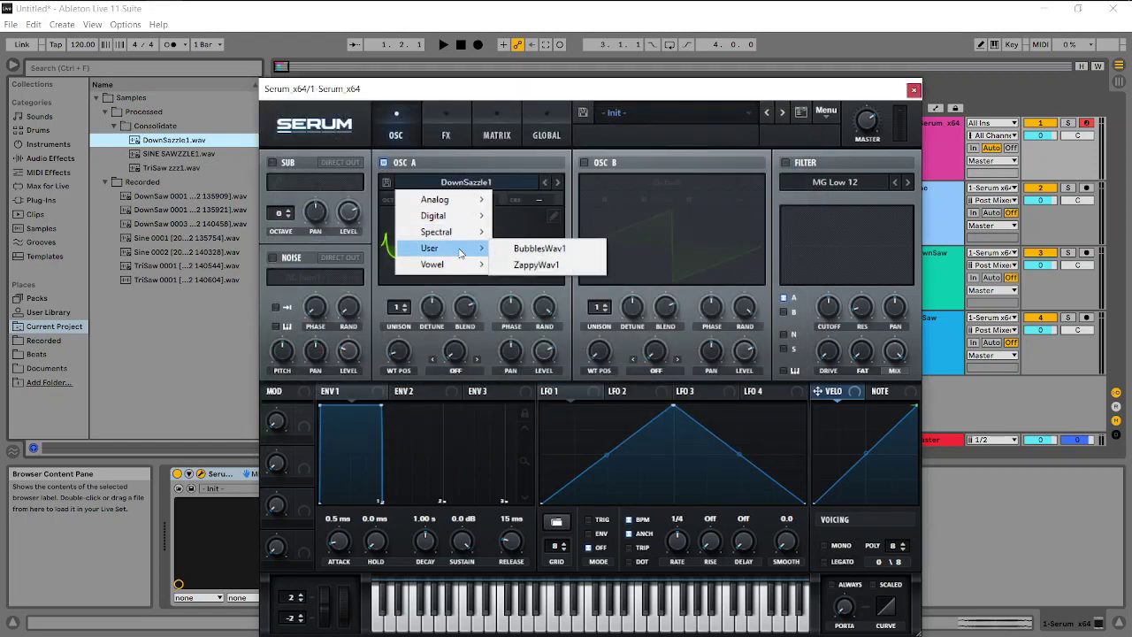
pyautogui.click(569, 180)
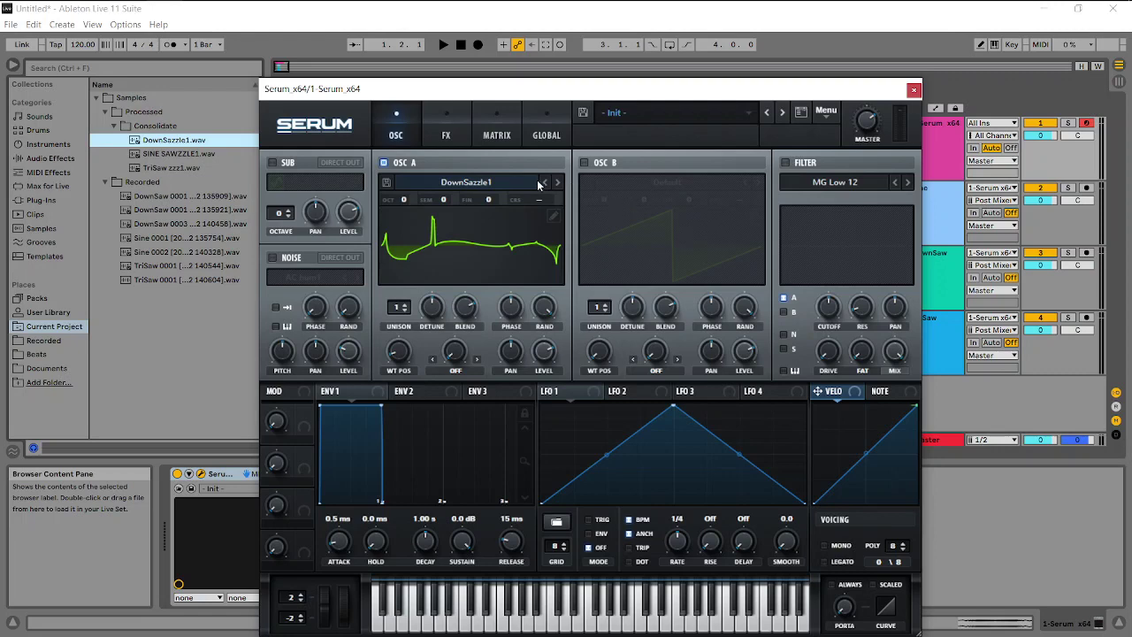
# - View the Digital category of wavetables available for OSC A
pyautogui.click(535, 182)
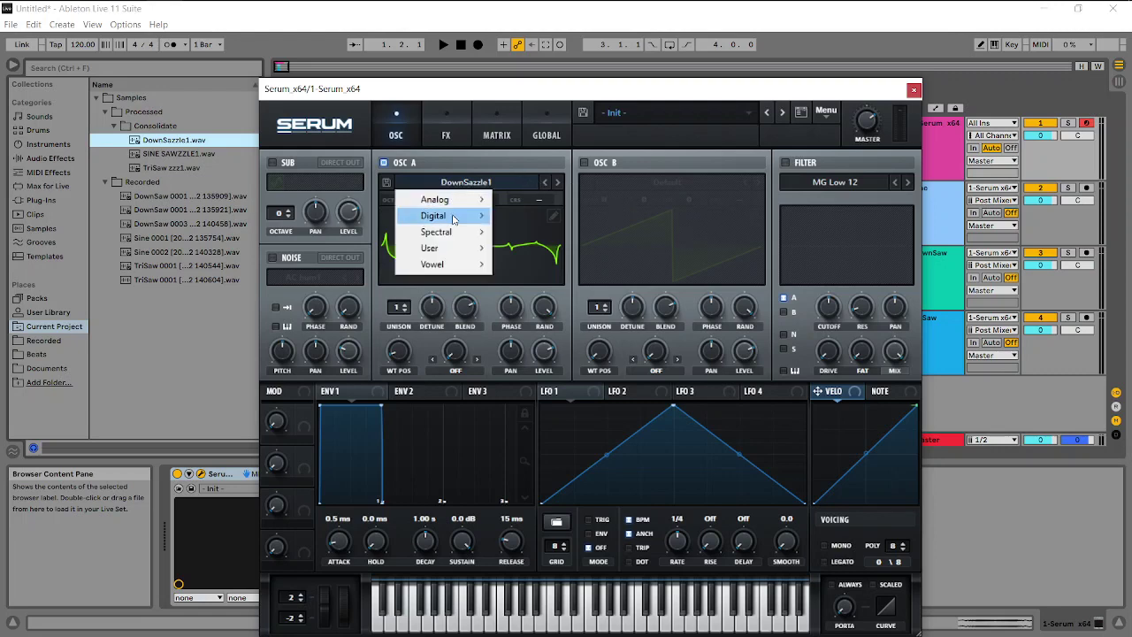
pyautogui.moveTo(453, 218)
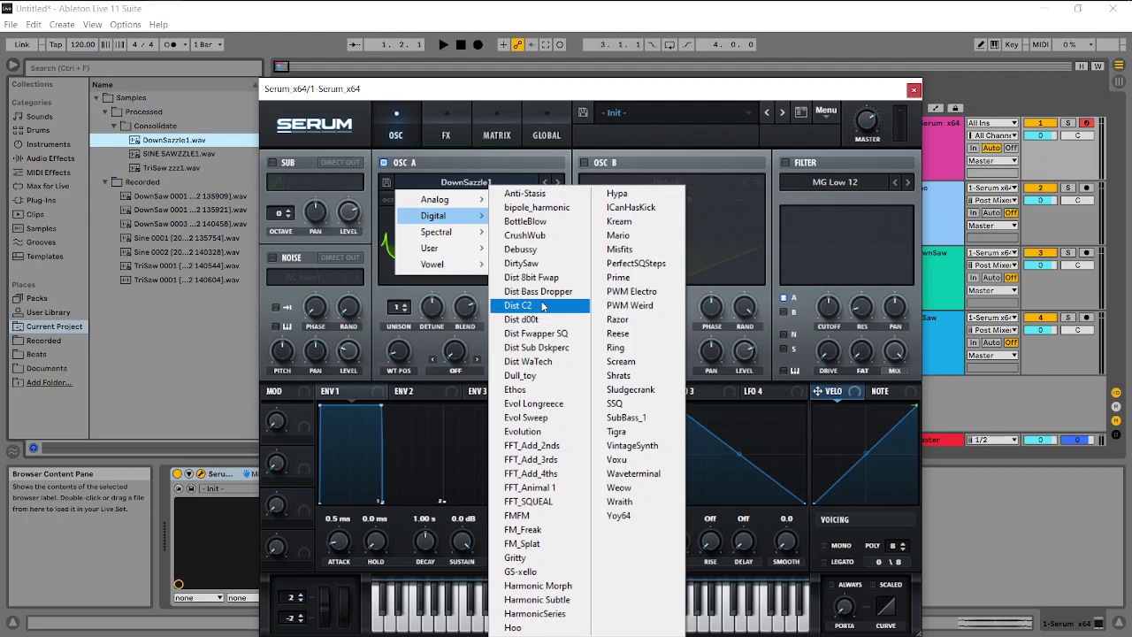
pyautogui.click(575, 160)
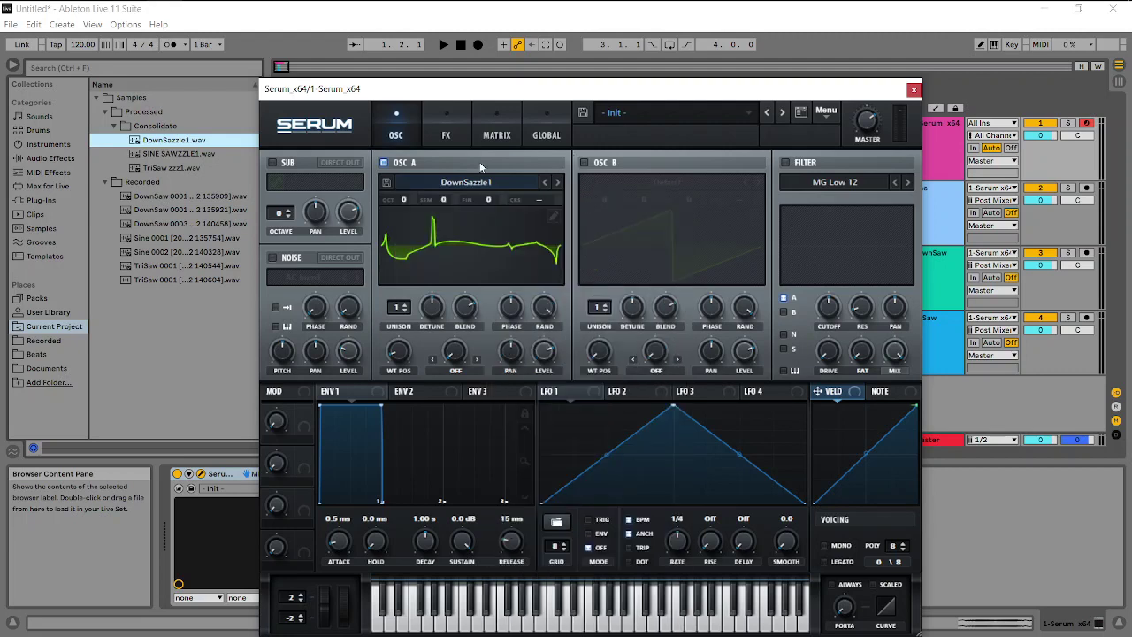
# - Load the Analog wavetable Basic Shapes into OSC A and turn its wavetable position down
pyautogui.click(485, 185)
pyautogui.moveTo(479, 203)
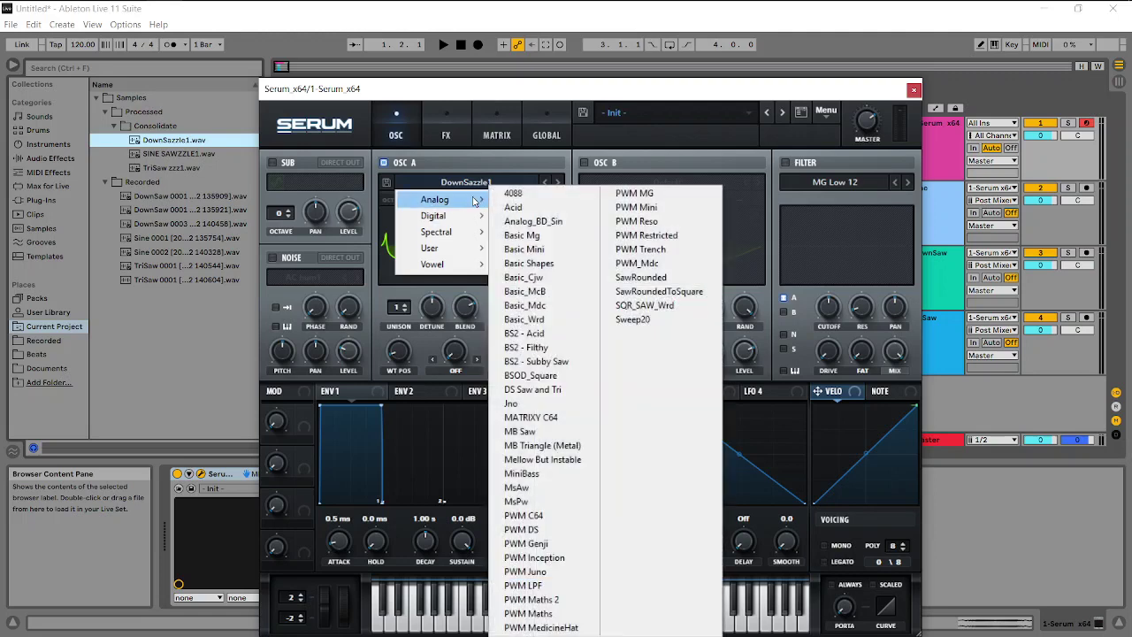
pyautogui.click(571, 267)
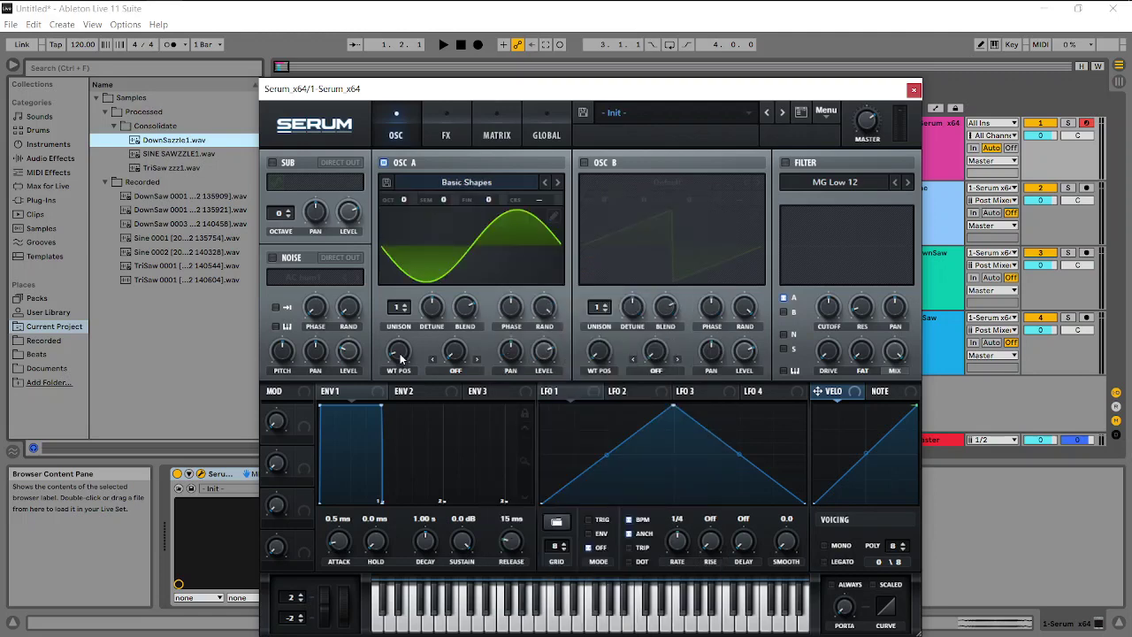
pyautogui.moveTo(401, 357); pyautogui.dragTo(410, 379)
pyautogui.moveTo(424, 3)
pyautogui.click(204, 14)
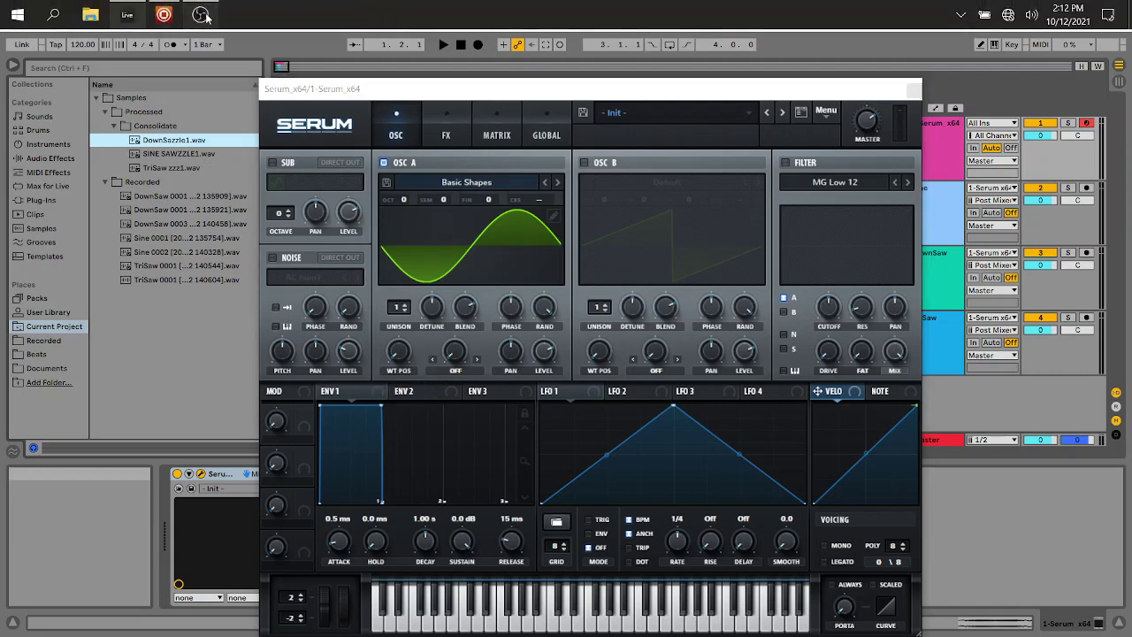